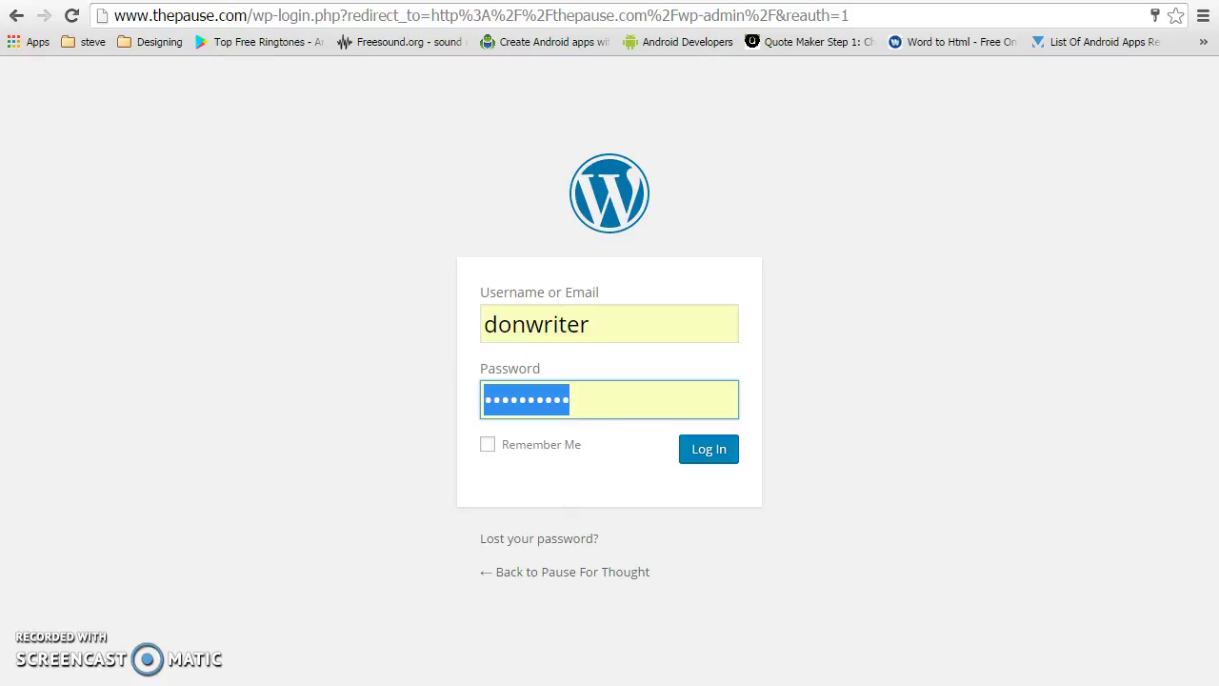
pyautogui.hotkey('alt', 'Tab')
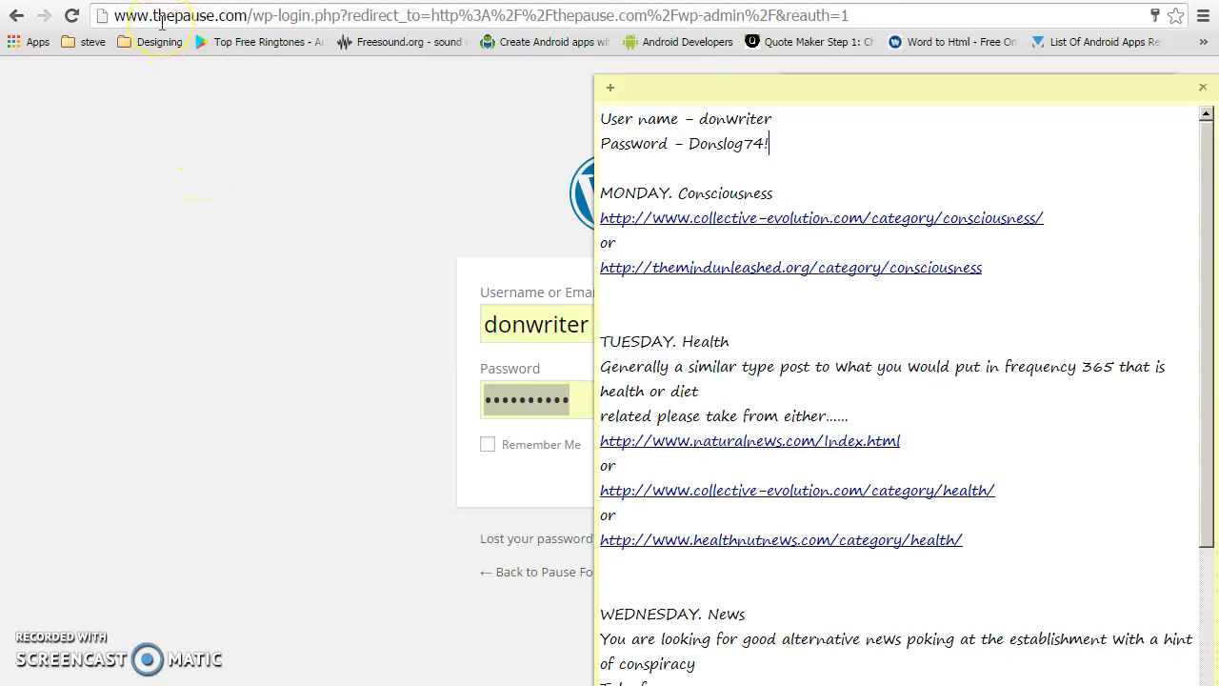
pyautogui.click(162, 21)
pyautogui.click(286, 15)
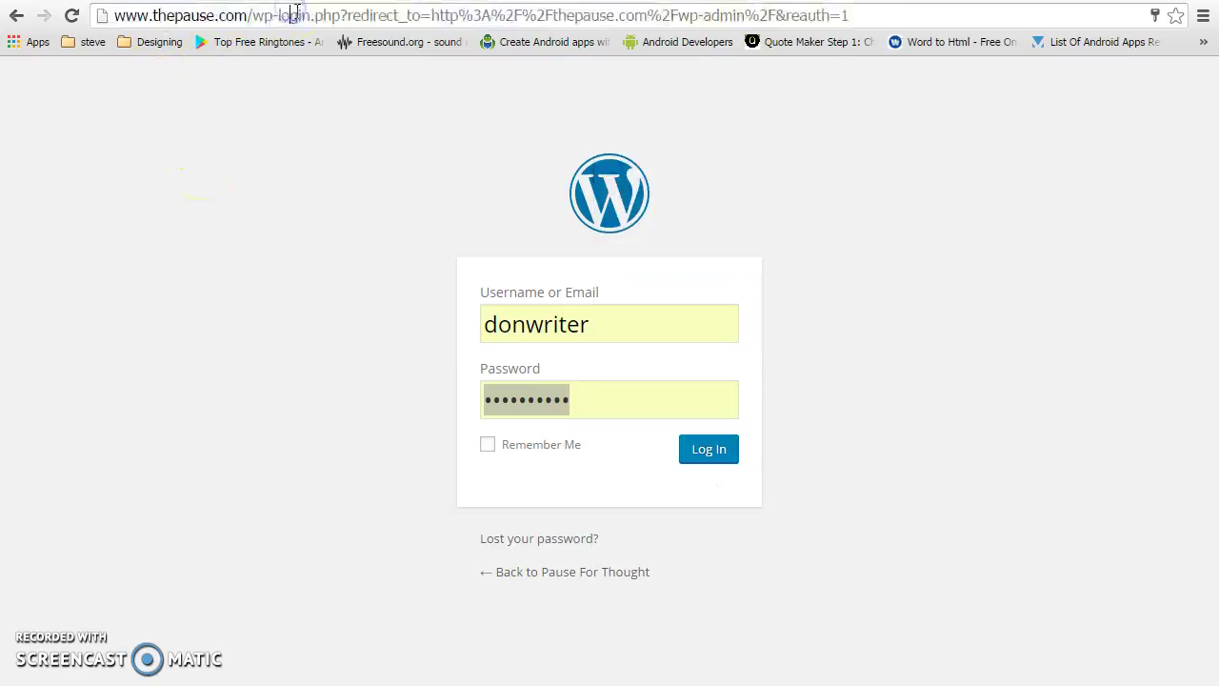
pyautogui.moveTo(110, 15); pyautogui.dragTo(341, 16)
pyautogui.hotkey('ctrl', 'c')
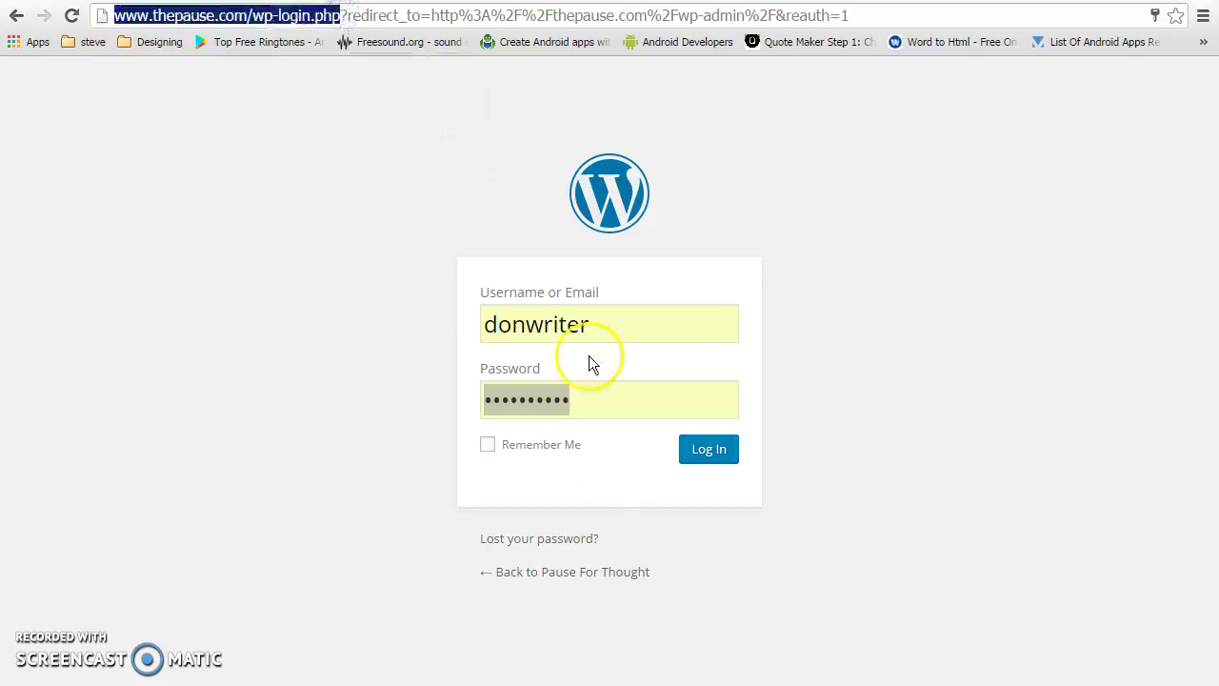
pyautogui.hotkey('alt', 'Tab')
pyautogui.click(803, 179)
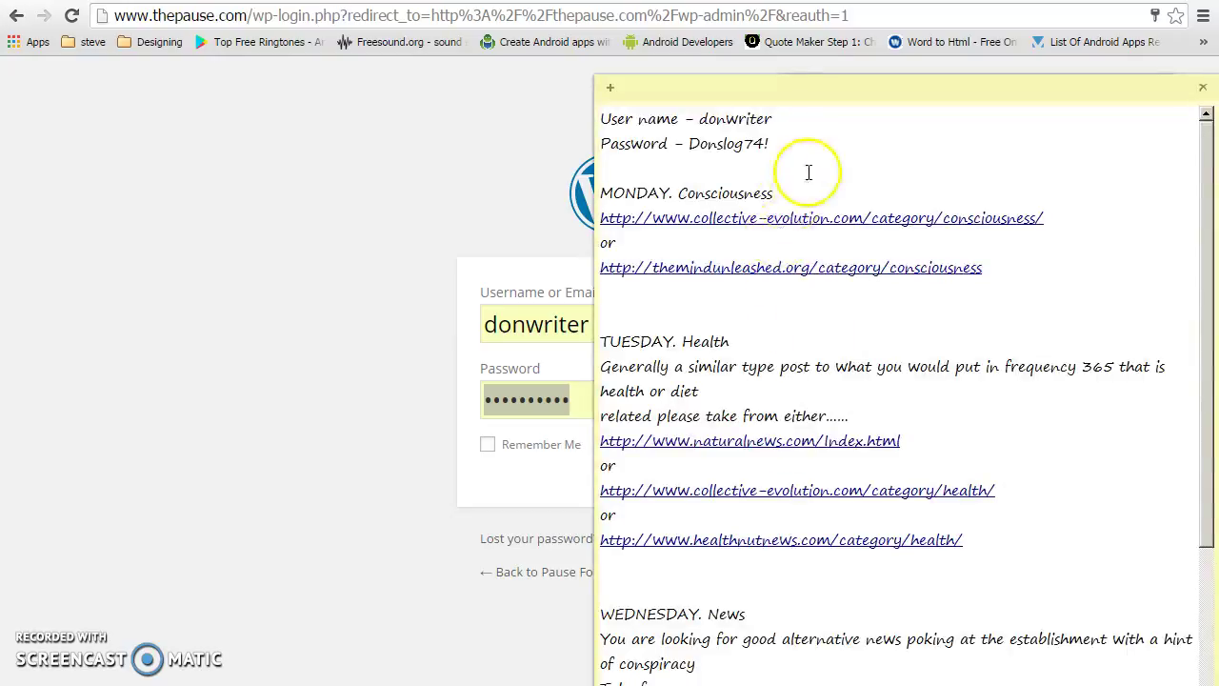
pyautogui.press('Return')
pyautogui.press('Return')
pyautogui.hotkey('ctrl', 'v')
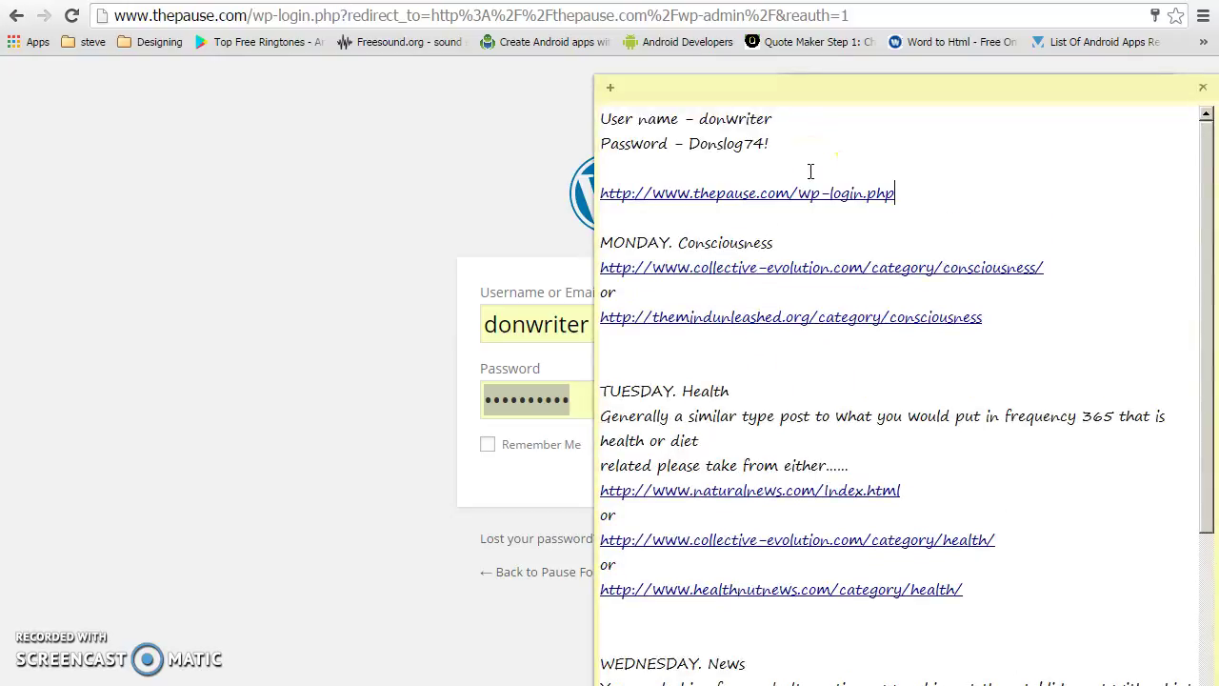
# Attempt to log in through the WordPress.com account option
pyautogui.click(286, 436)
pyautogui.click(720, 454)
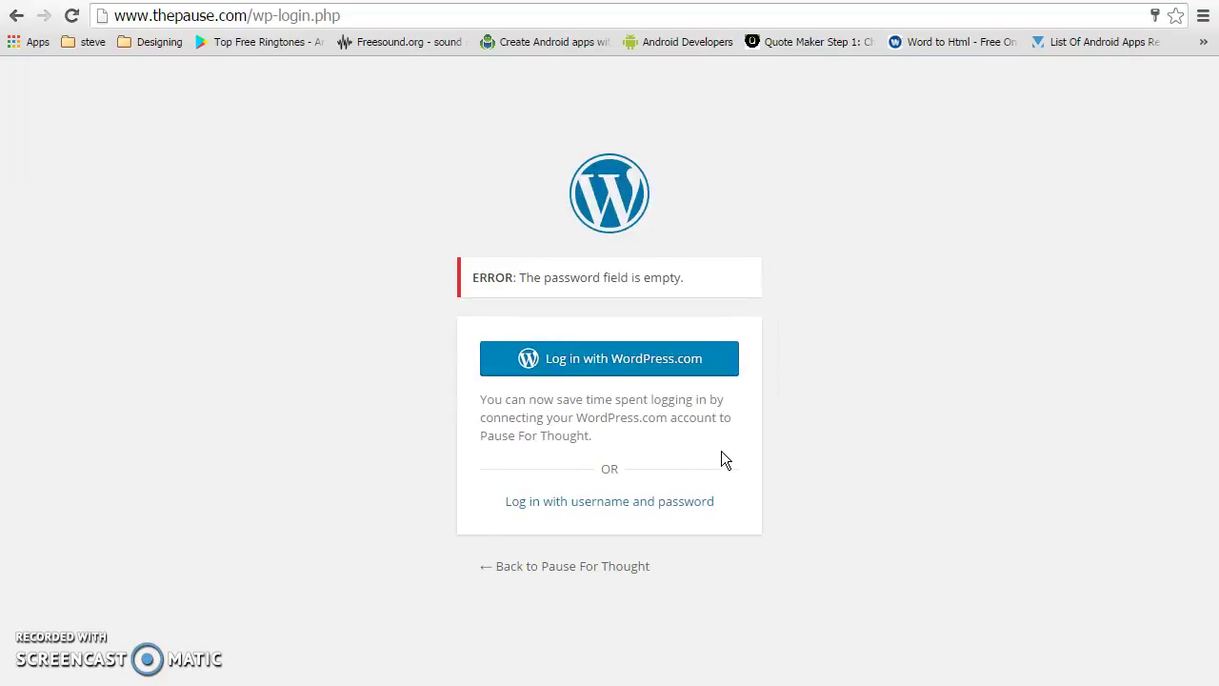
pyautogui.click(656, 375)
pyautogui.click(648, 370)
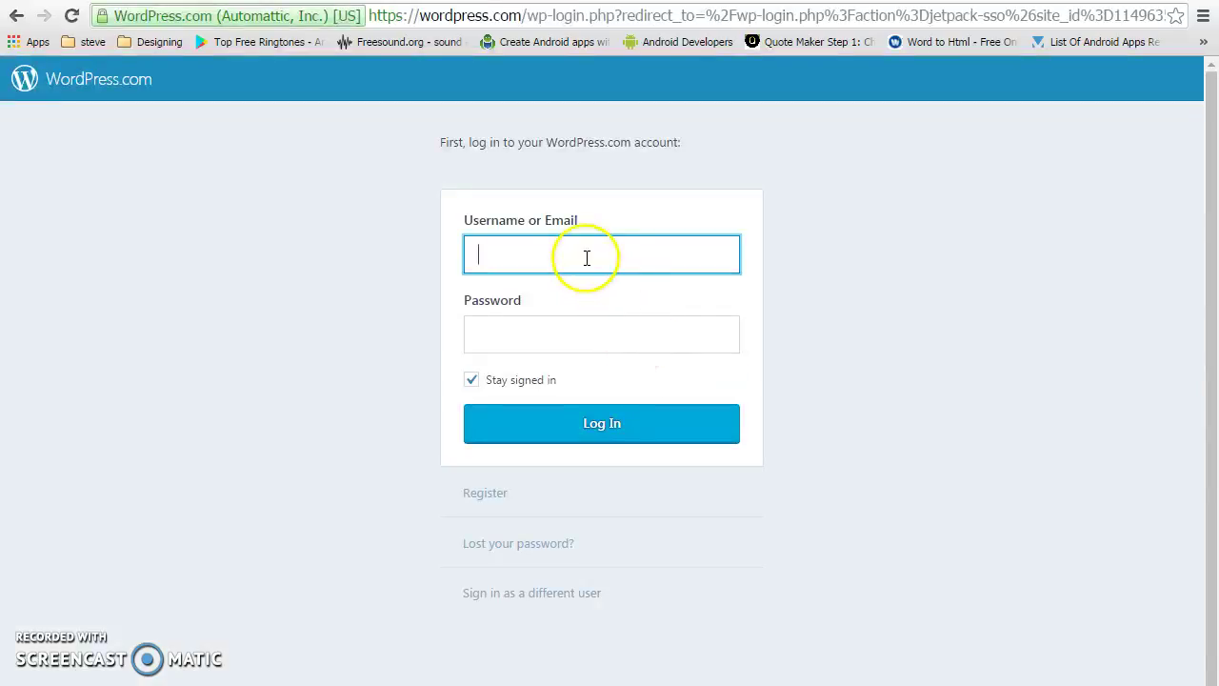
# Go to the site's post.php editor address and replace the old login address in the notes with it
pyautogui.click(483, 11)
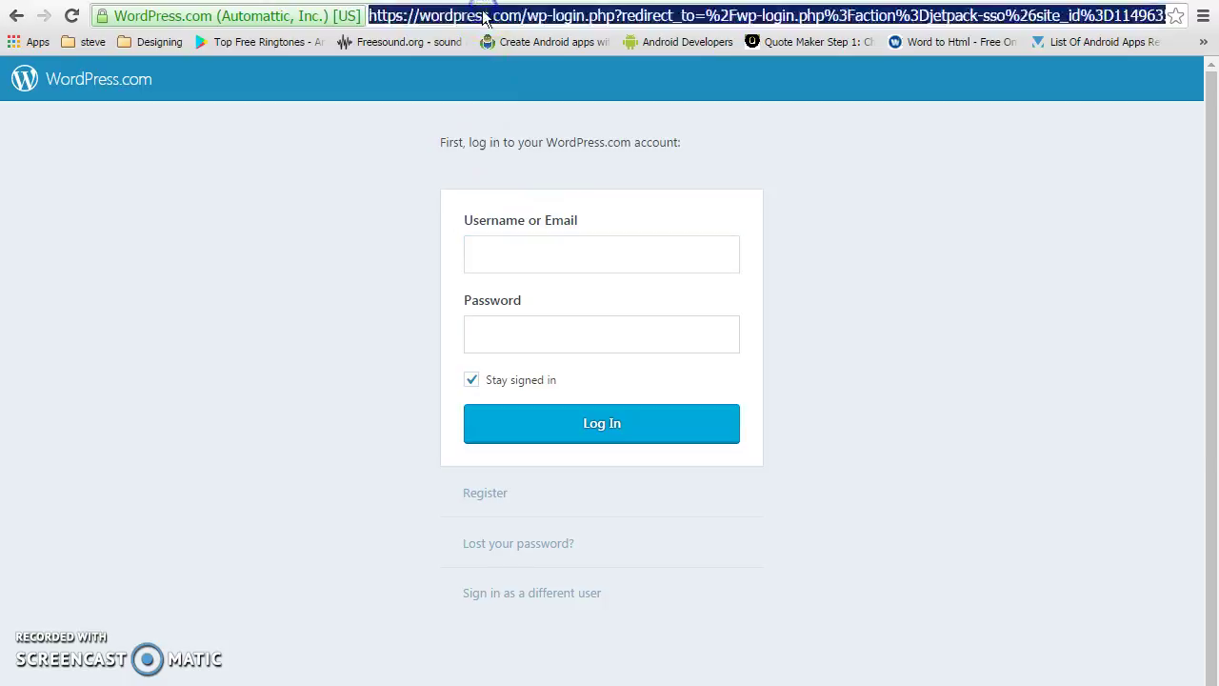
pyautogui.write('wp')
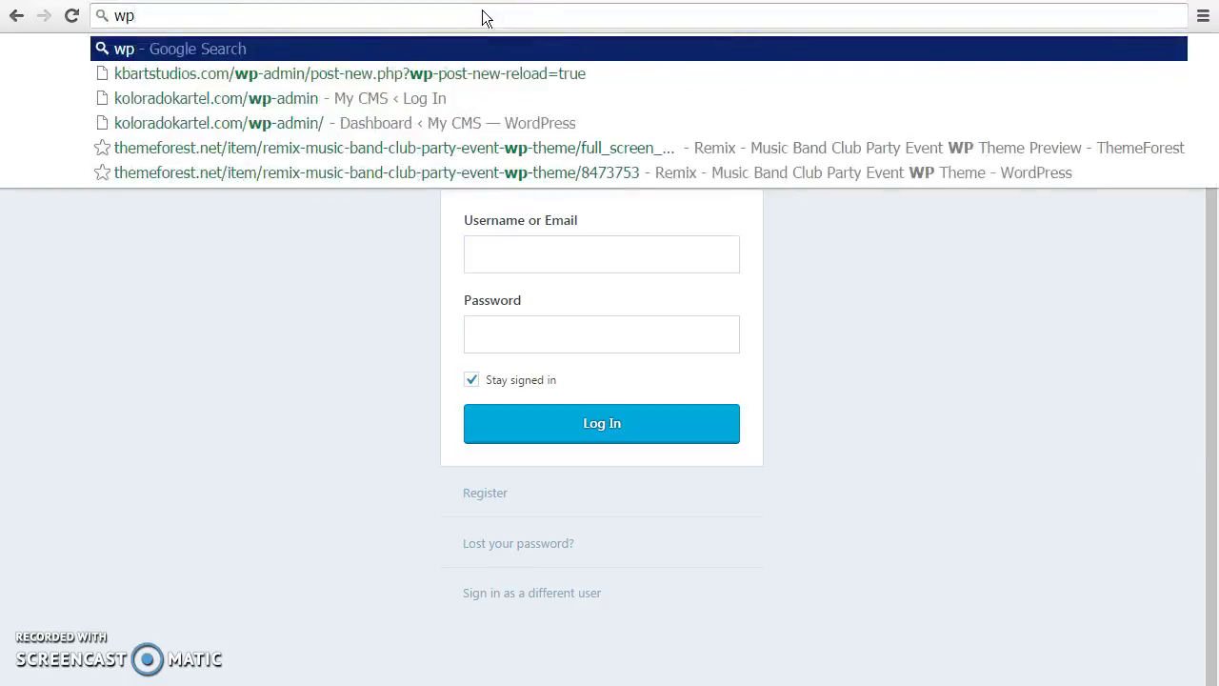
pyautogui.write('the')
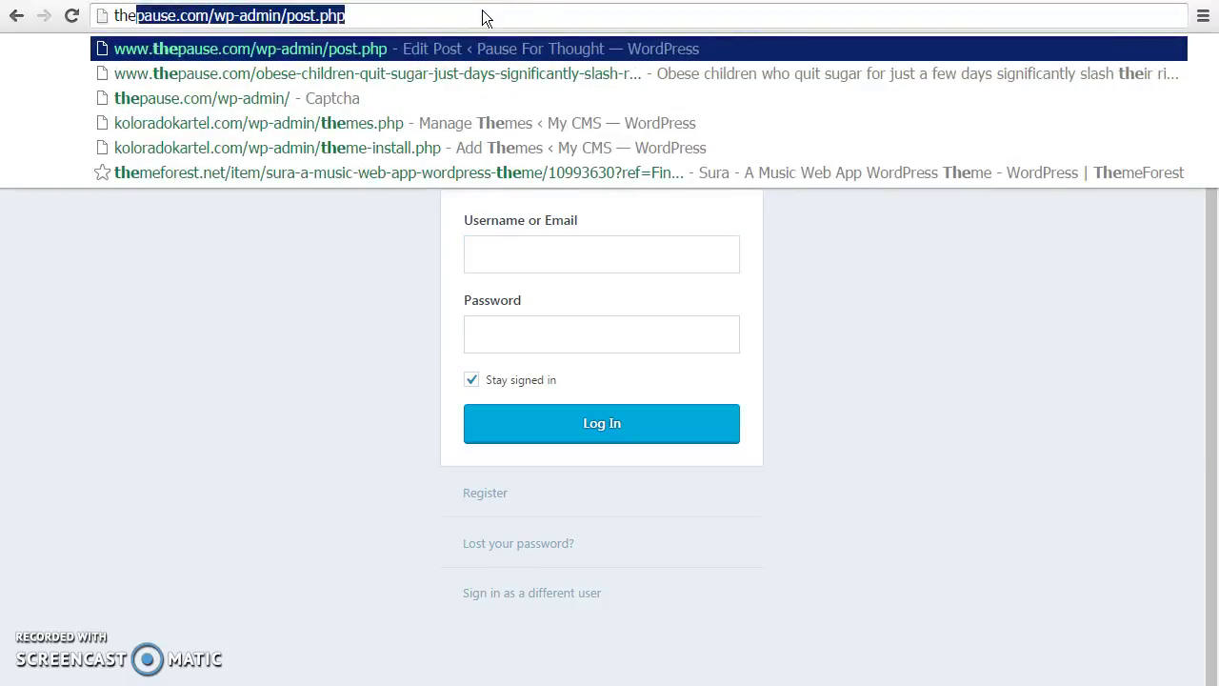
pyautogui.press('Return')
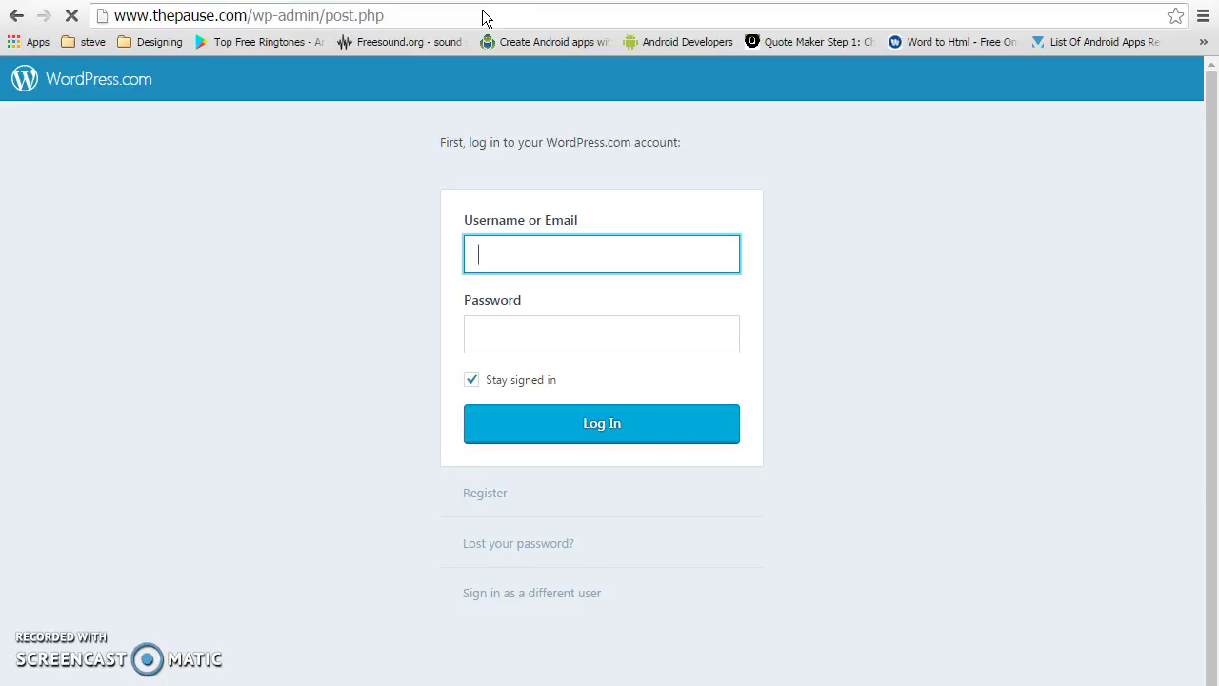
pyautogui.click(325, 17)
pyautogui.hotkey('ctrl', 'c')
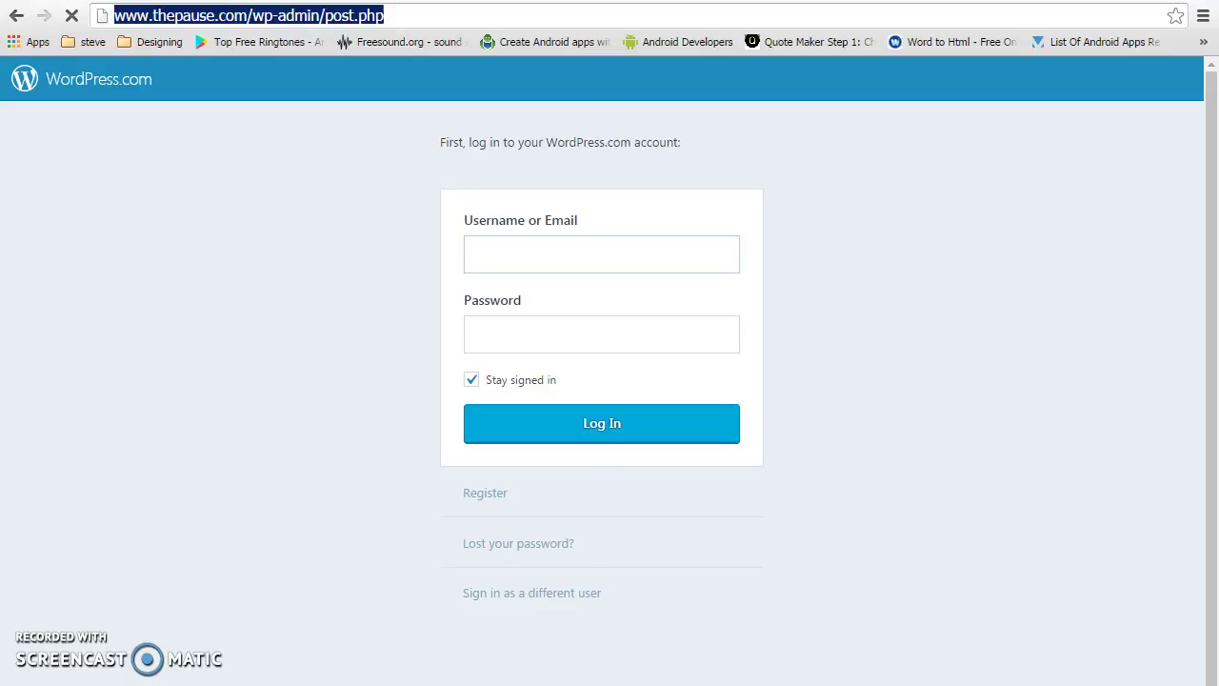
pyautogui.hotkey('alt', 'Tab')
pyautogui.moveTo(895, 193); pyautogui.dragTo(603, 189)
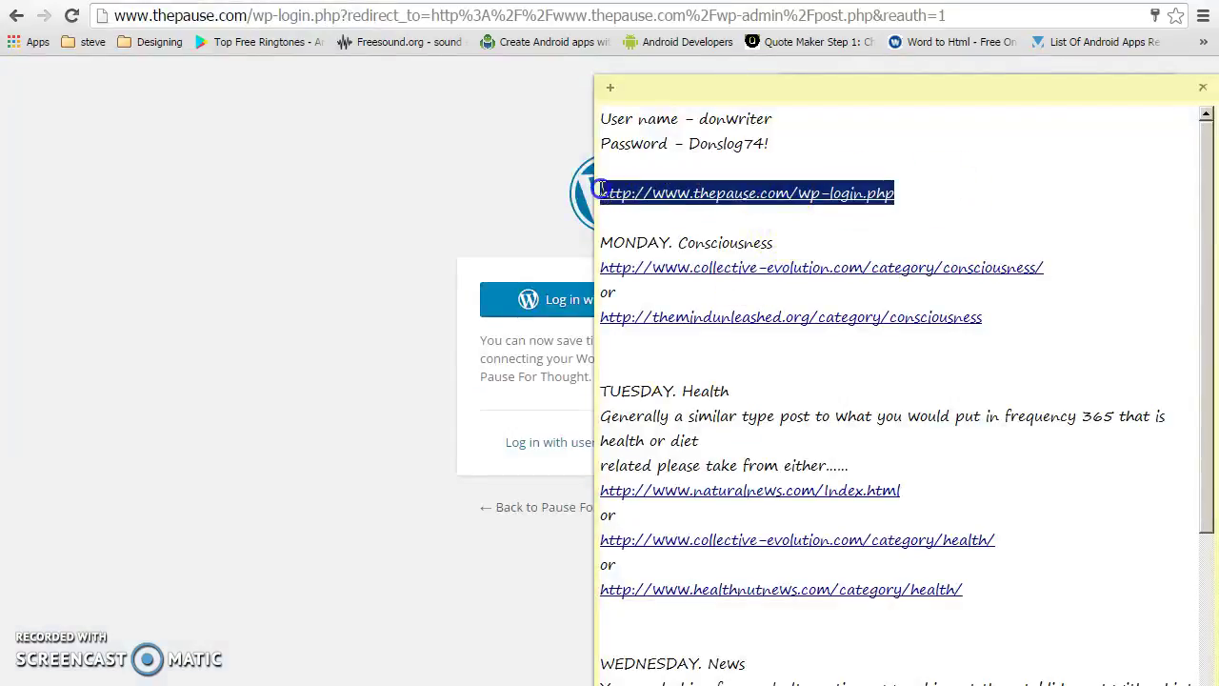
pyautogui.hotkey('ctrl', 'v')
# Sign in with the autofilled username and password
pyautogui.click(306, 276)
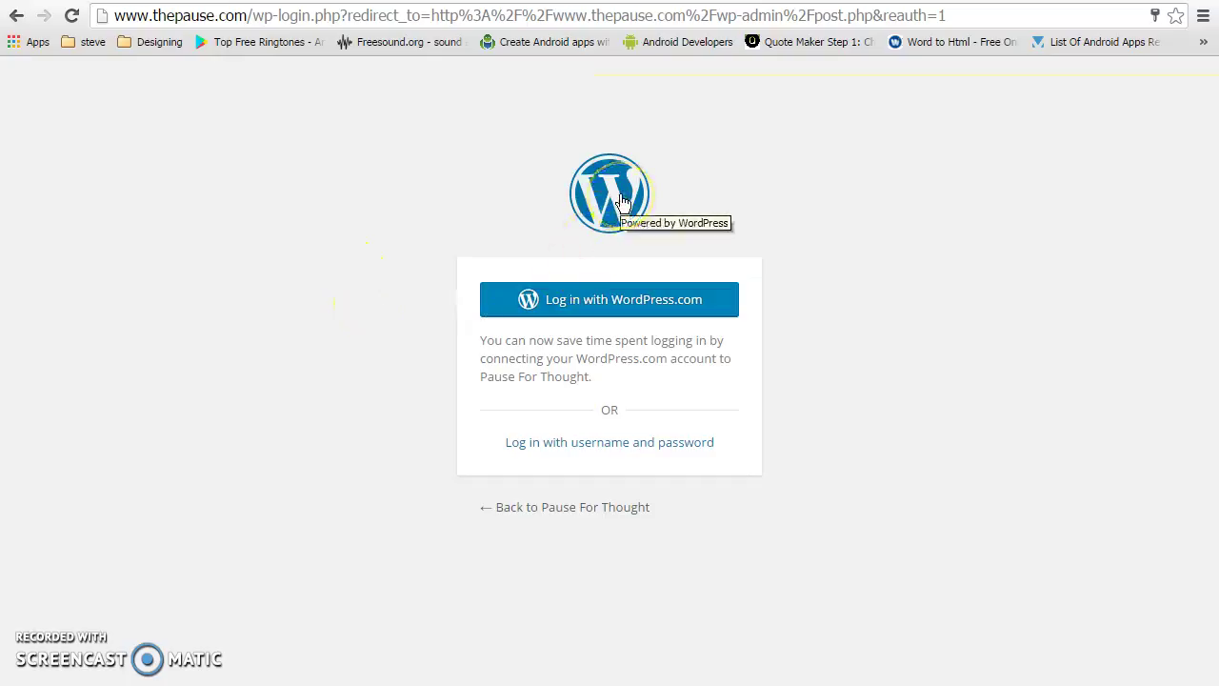
pyautogui.click(630, 310)
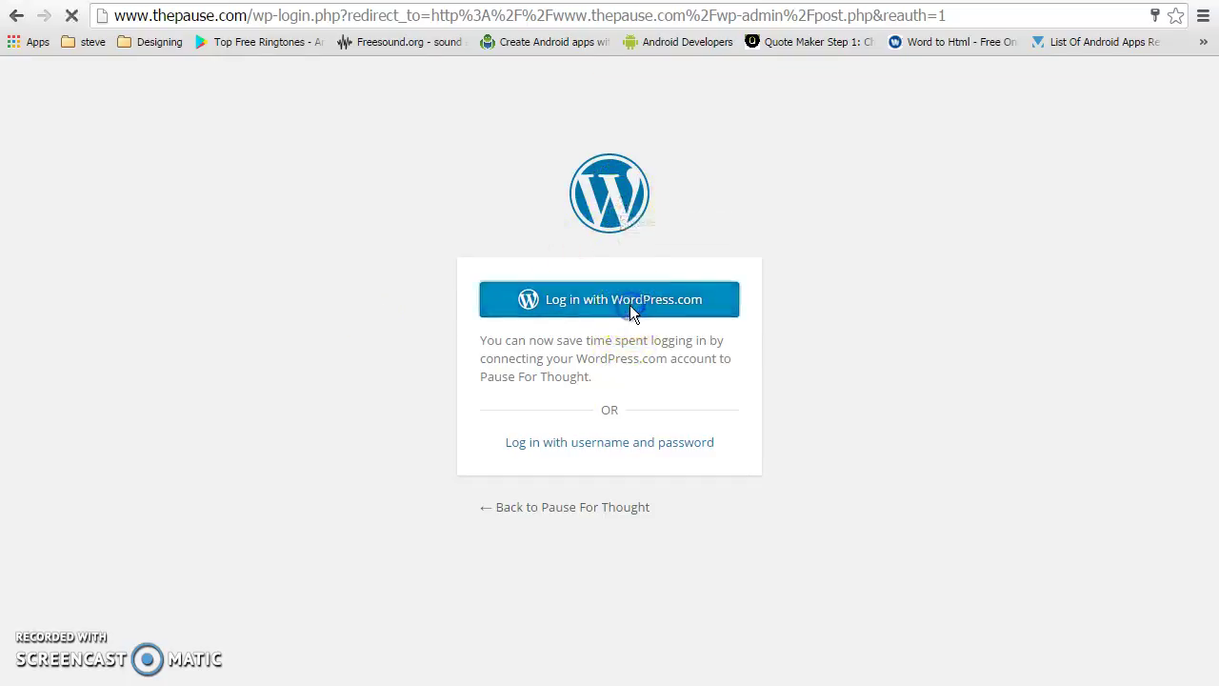
pyautogui.click(621, 440)
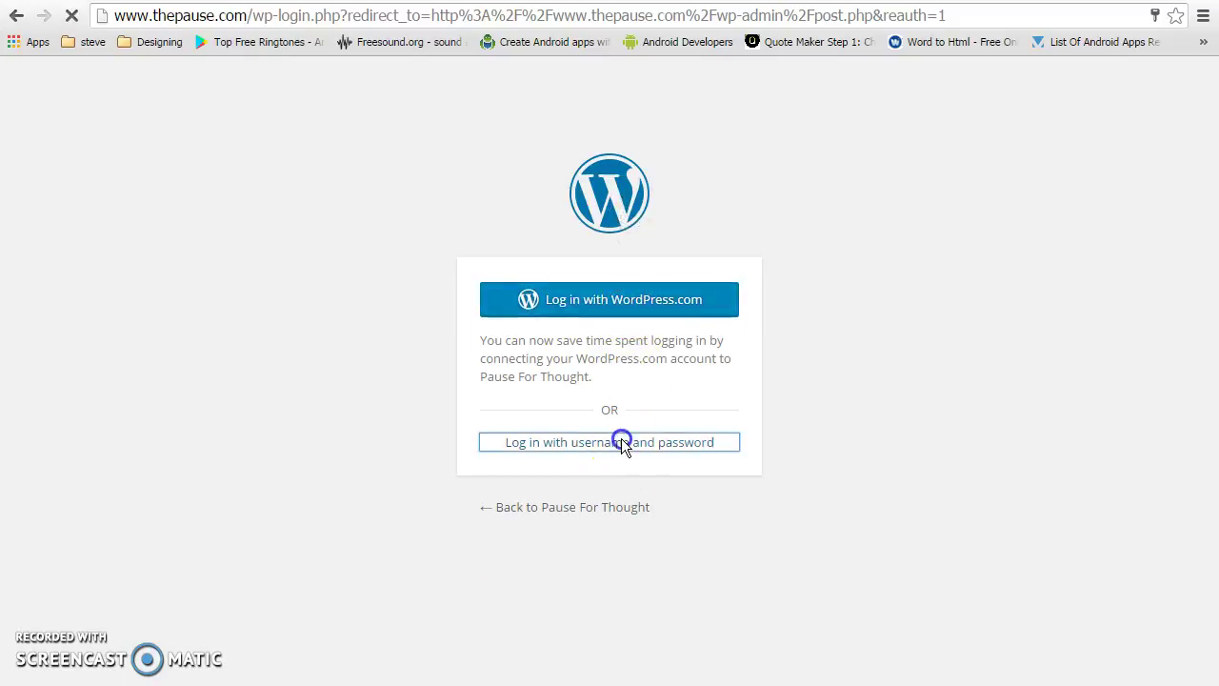
pyautogui.click(693, 447)
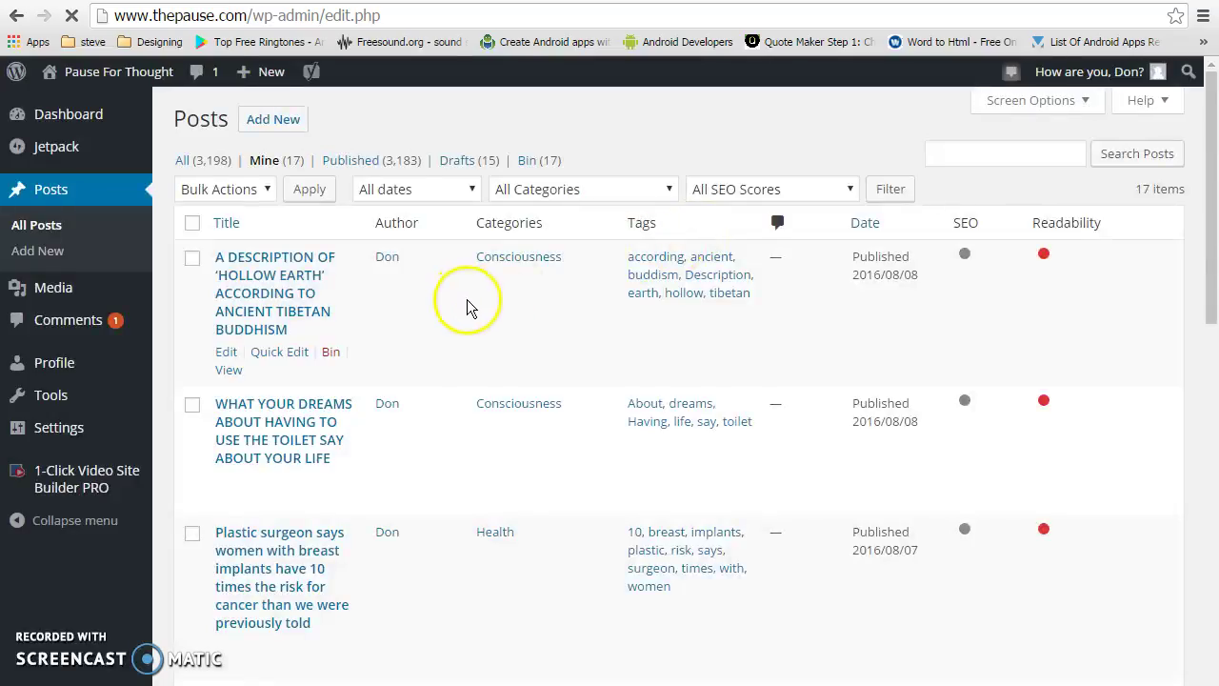
# Open New > Post in a new tab and close the old Posts list tab
pyautogui.moveTo(274, 83)
pyautogui.rightClick(272, 106)
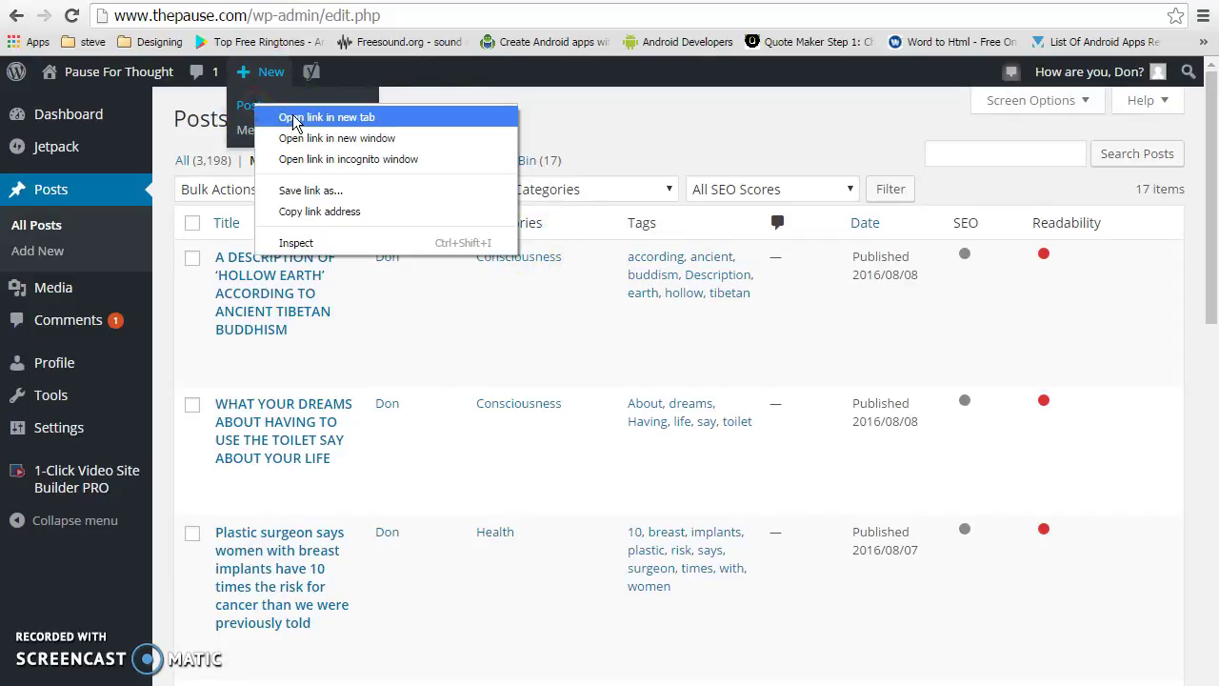
pyautogui.click(294, 118)
pyautogui.rightClick(255, 107)
pyautogui.click(314, 120)
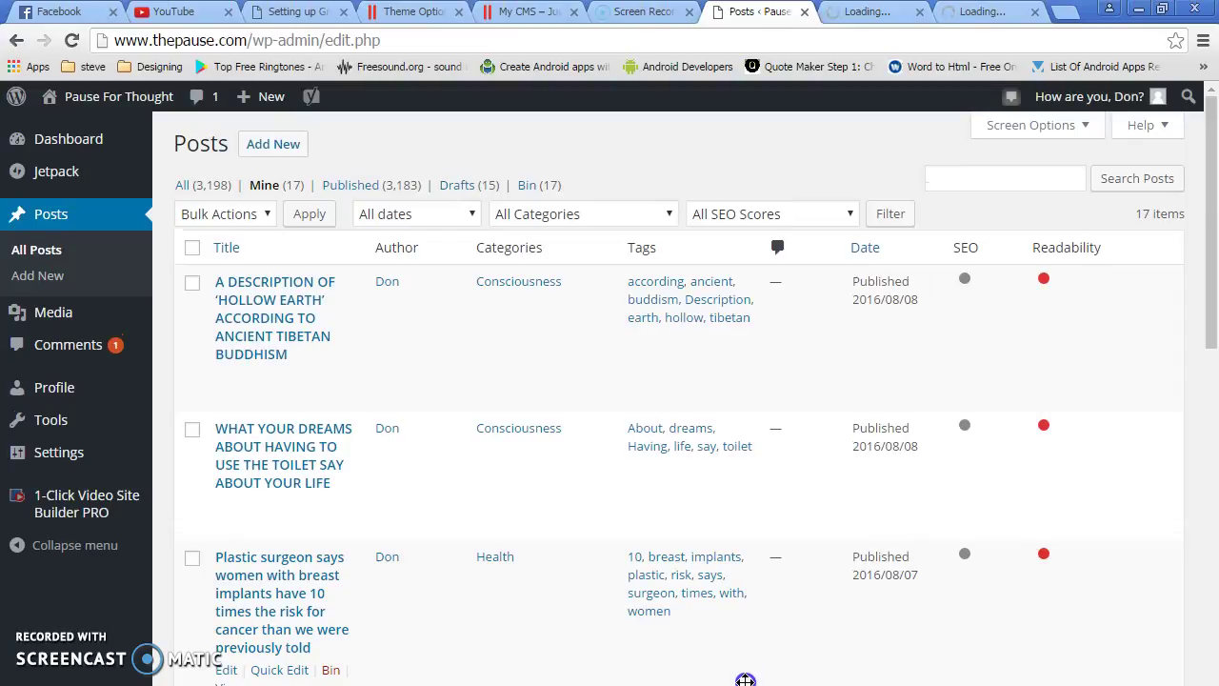
pyautogui.click(805, 19)
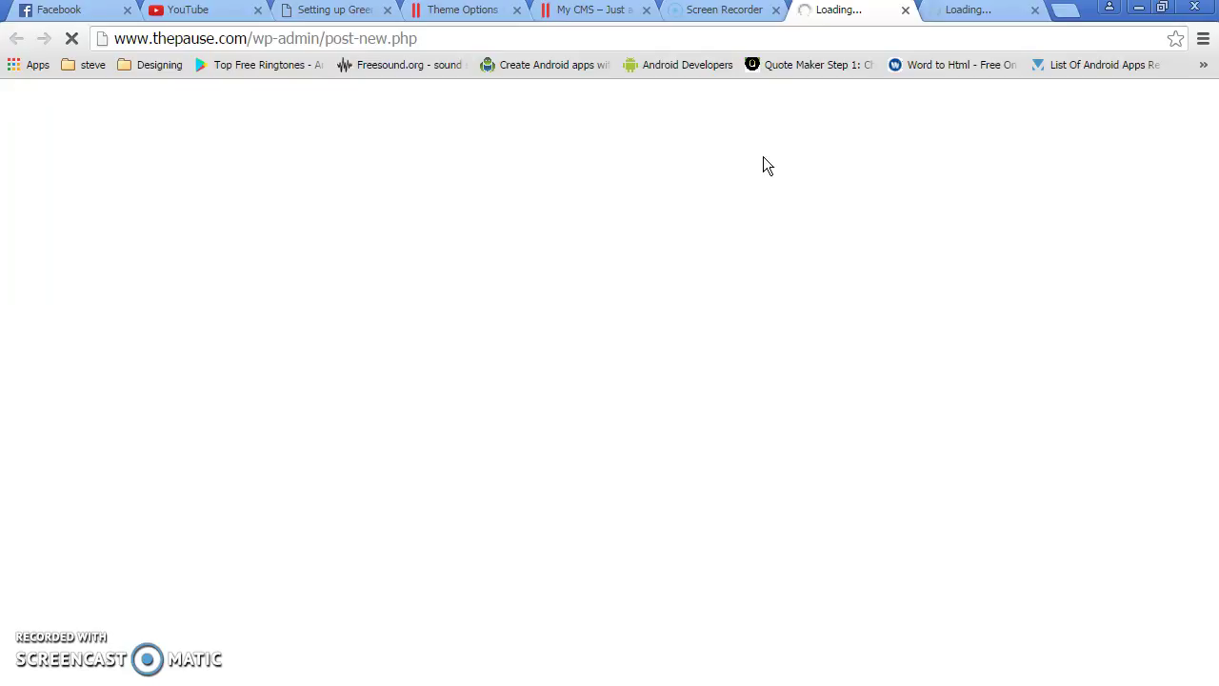
# Select the themindunleashed news link in Sticky Notes to copy it
pyautogui.click(977, 75)
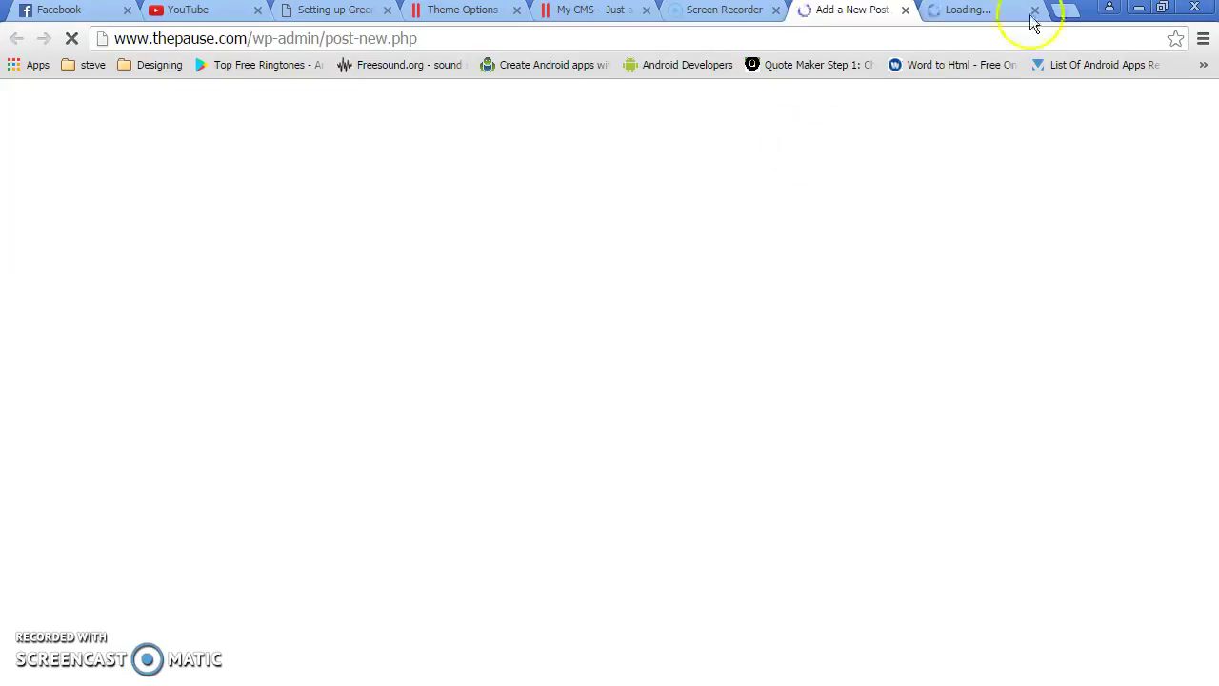
pyautogui.hotkey('alt', 'Tab')
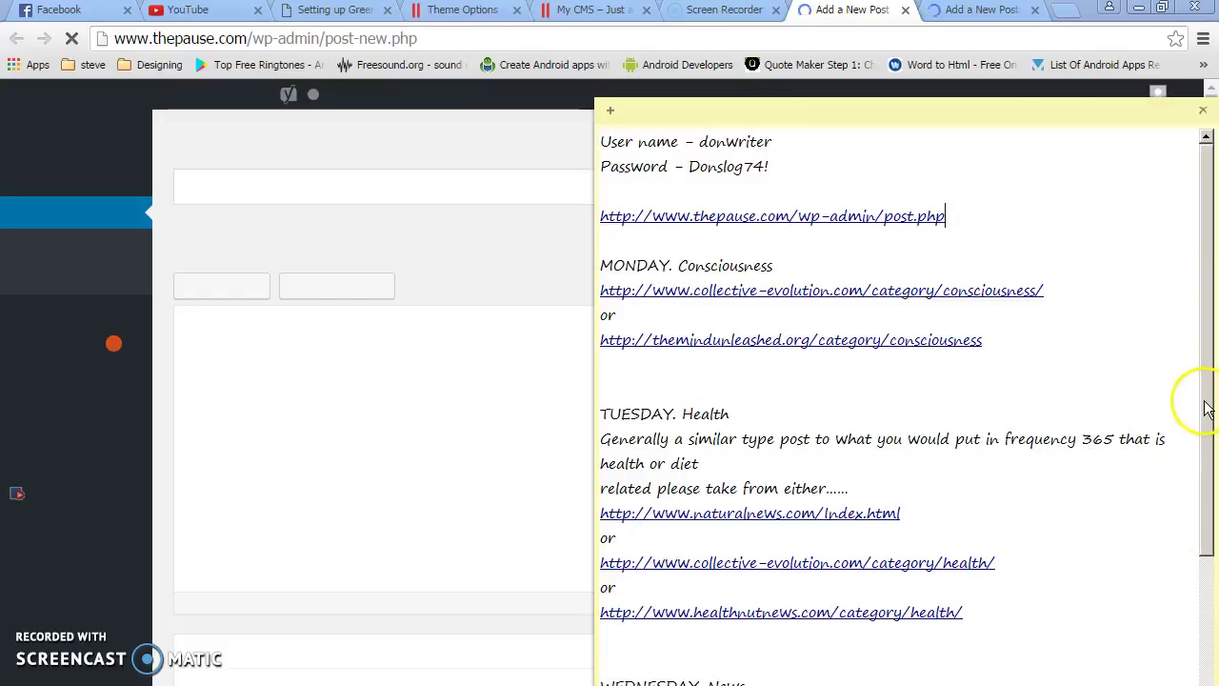
pyautogui.moveTo(1201, 403); pyautogui.dragTo(1175, 565)
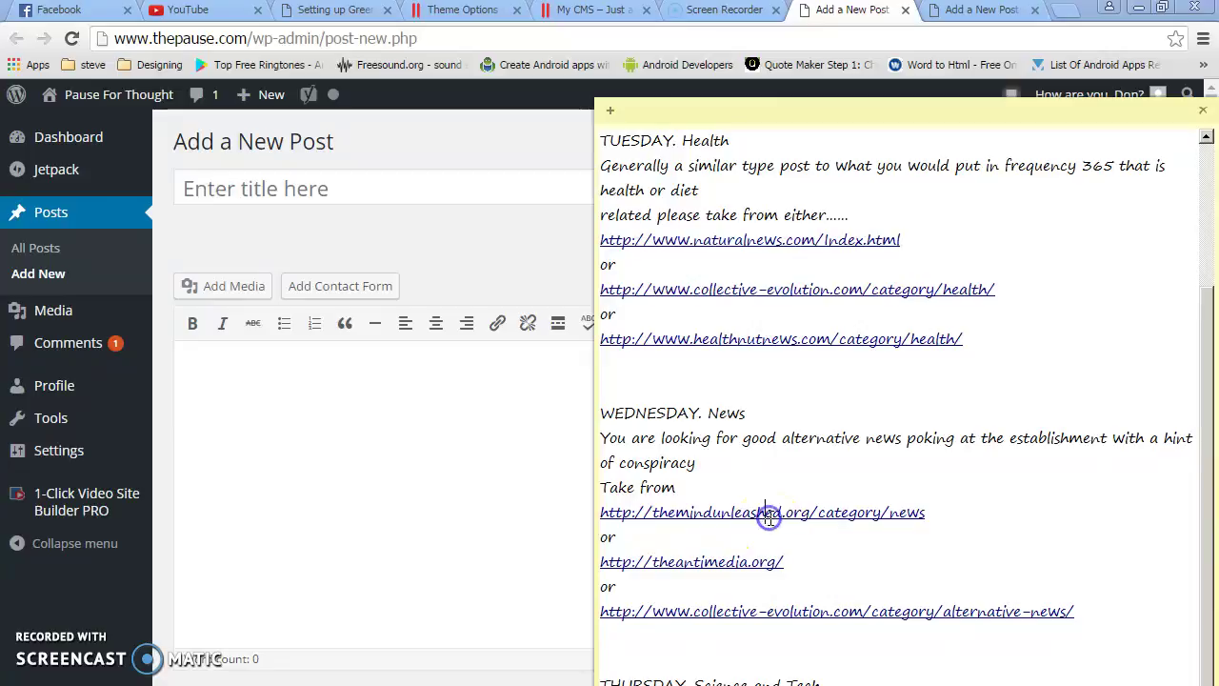
pyautogui.tripleClick(770, 514)
pyautogui.click(735, 562)
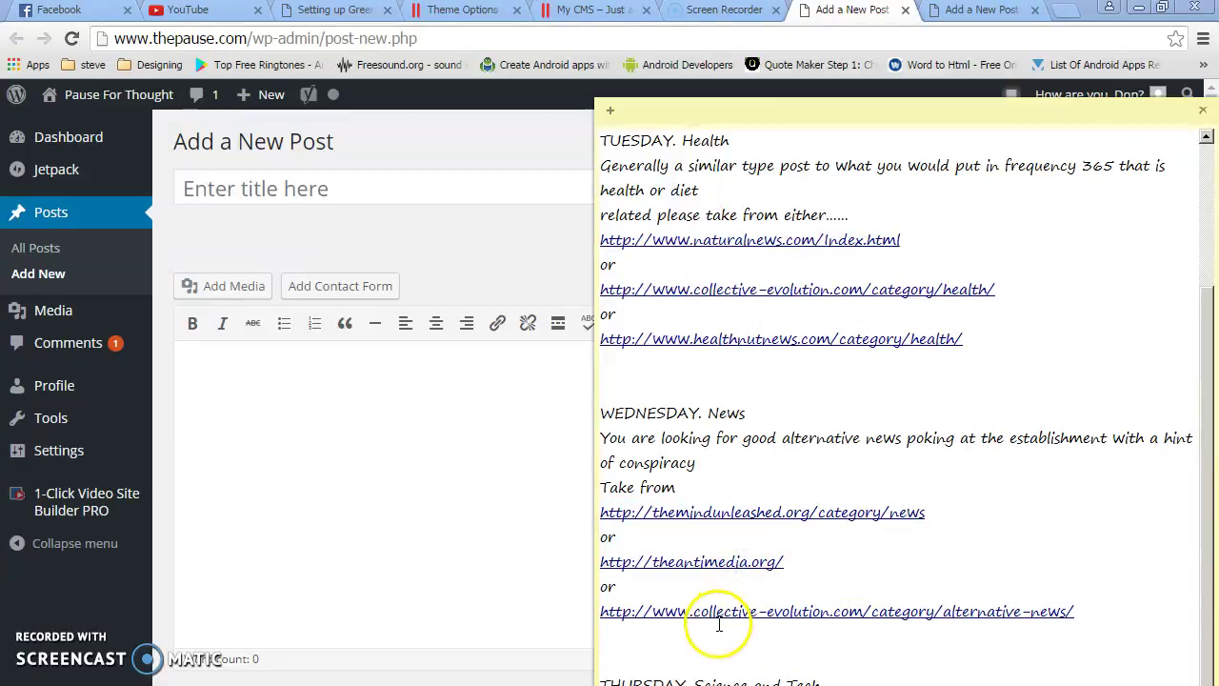
pyautogui.tripleClick(721, 611)
pyautogui.click(727, 515)
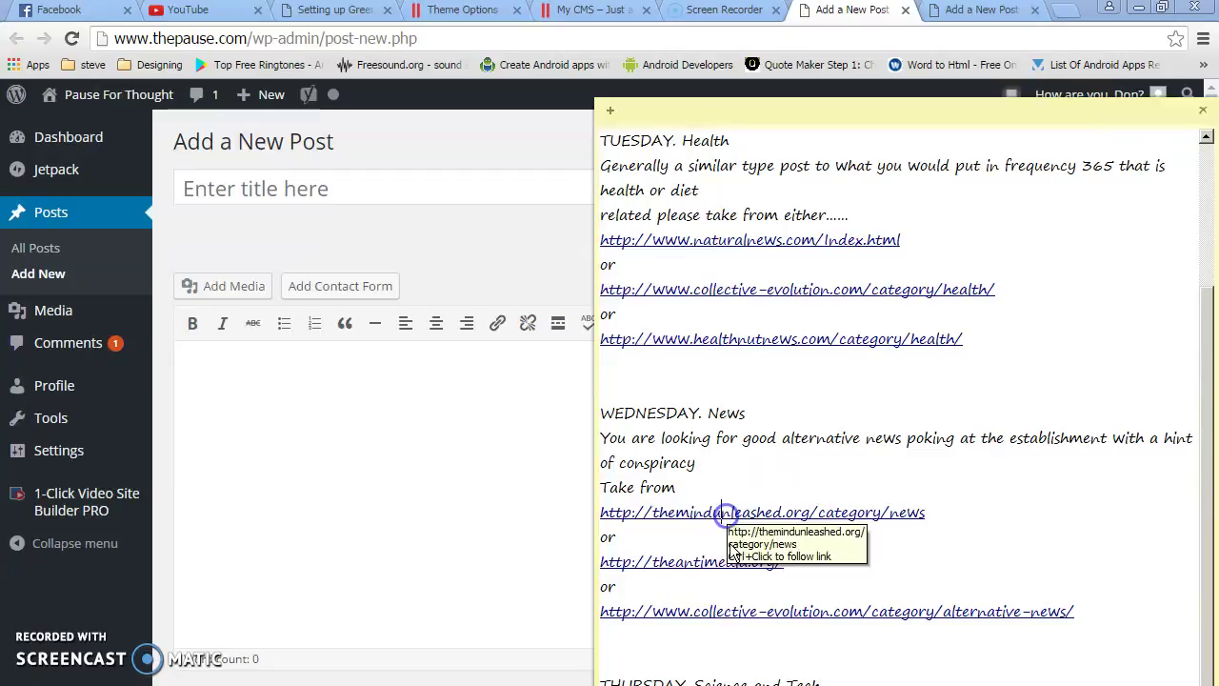
pyautogui.tripleClick(736, 511)
pyautogui.hotkey('ctrl', 'c')
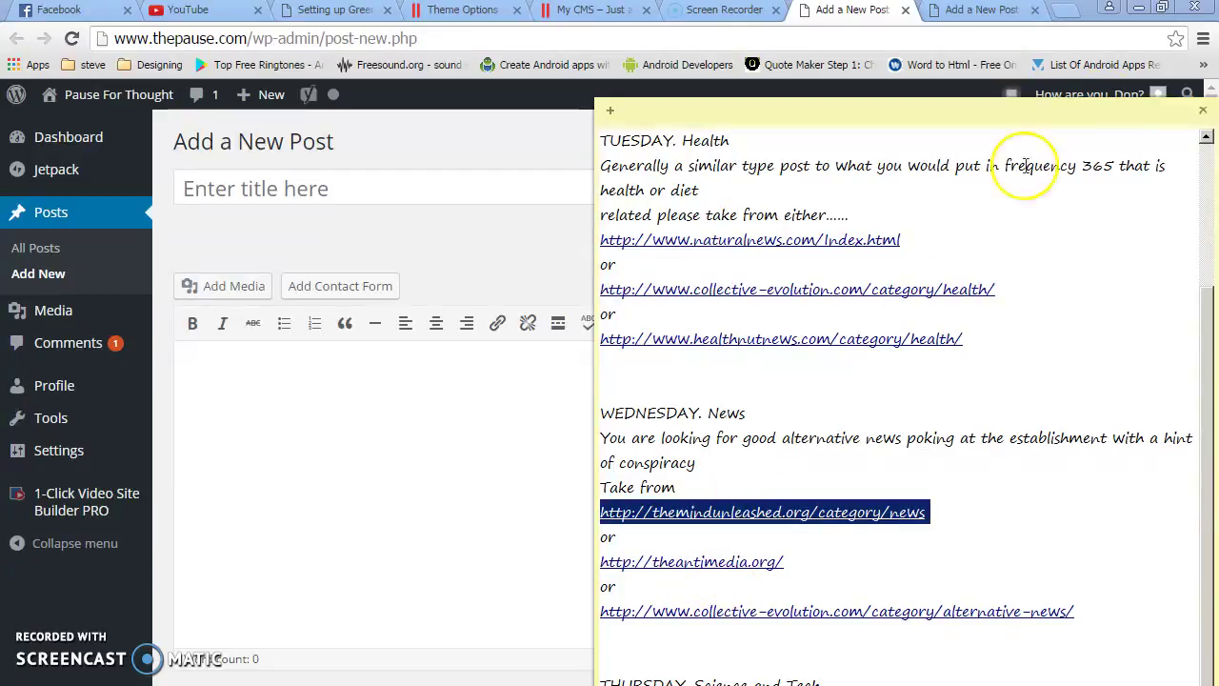
pyautogui.click(460, 258)
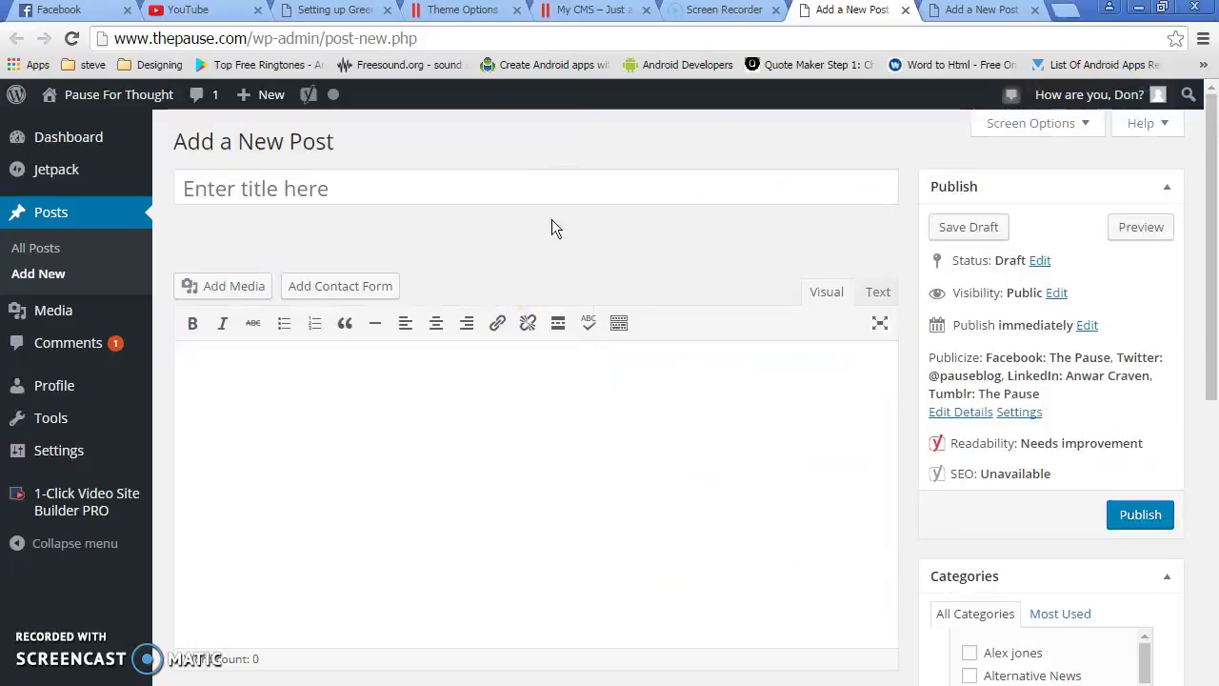
# Load the copied Mind Unleashed news page in a new browser tab
pyautogui.click(1067, 9)
pyautogui.hotkey('ctrl', 'v')
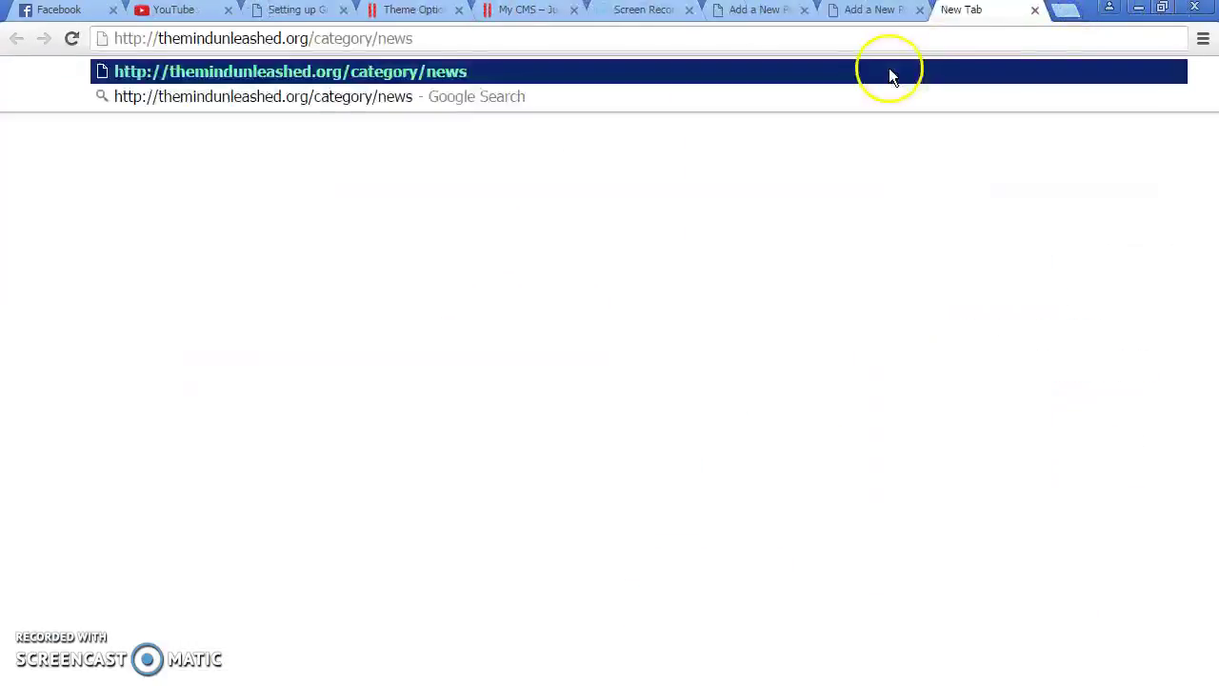
pyautogui.press('Return')
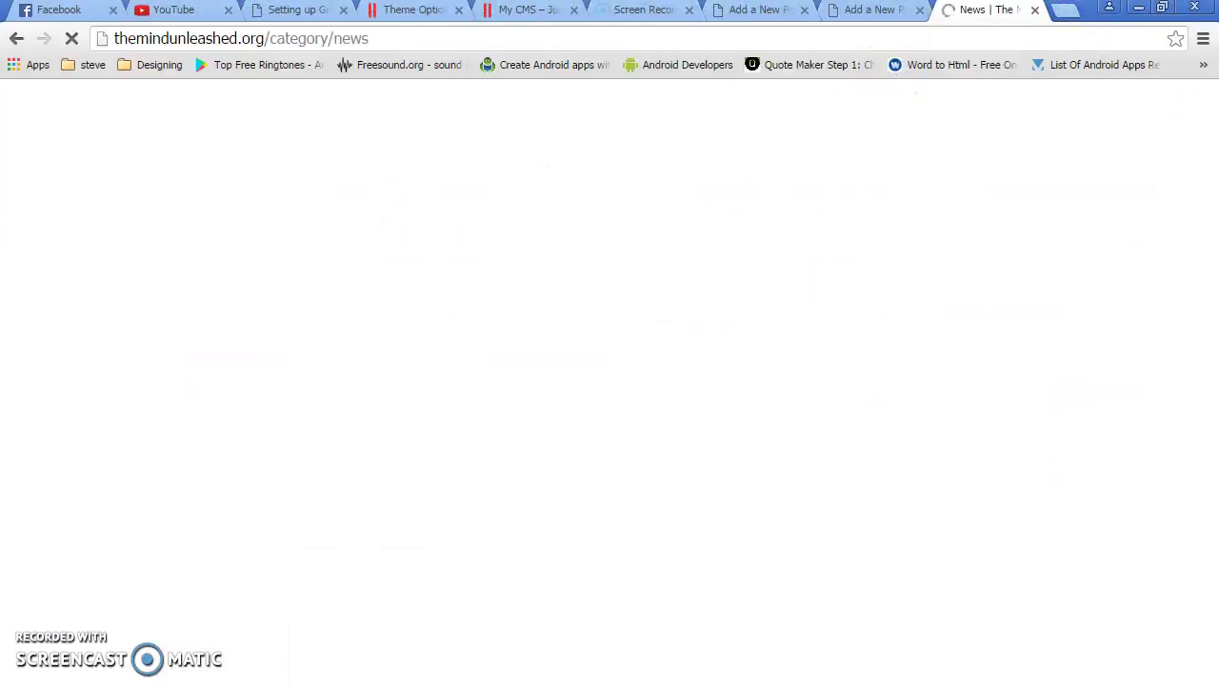
pyautogui.hotkey('alt', 'Tab')
pyautogui.hotkey('alt', 'Tab')
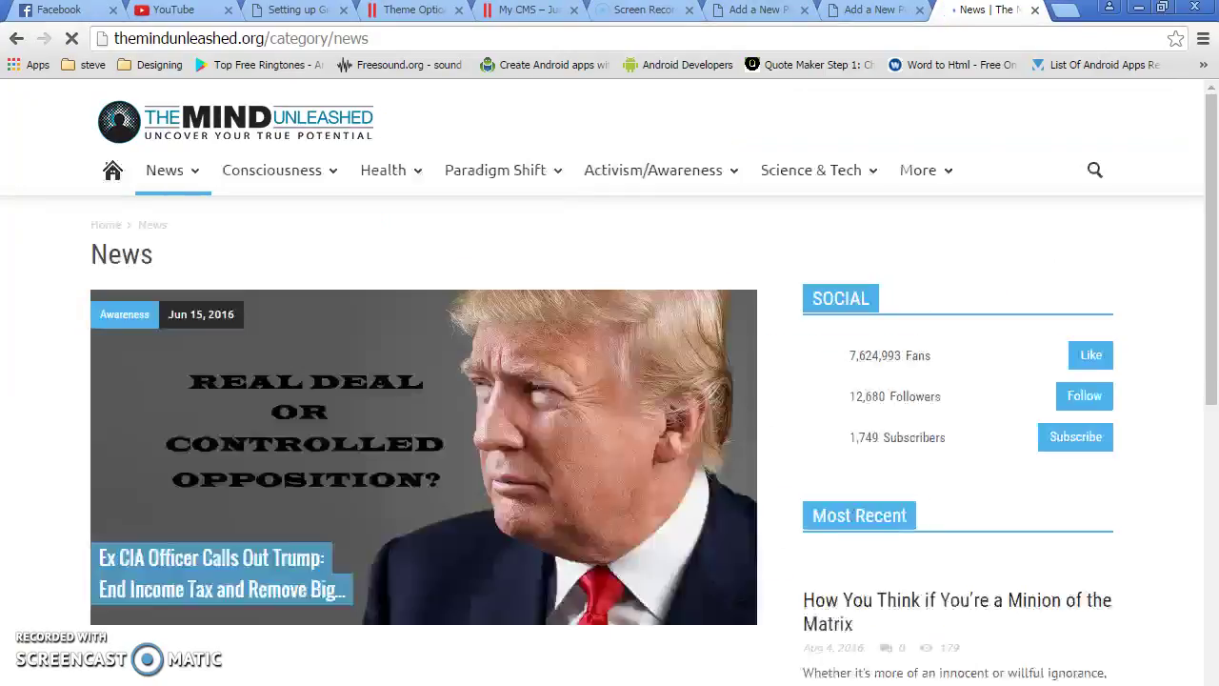
pyautogui.moveTo(1209, 177); pyautogui.dragTo(1215, 292)
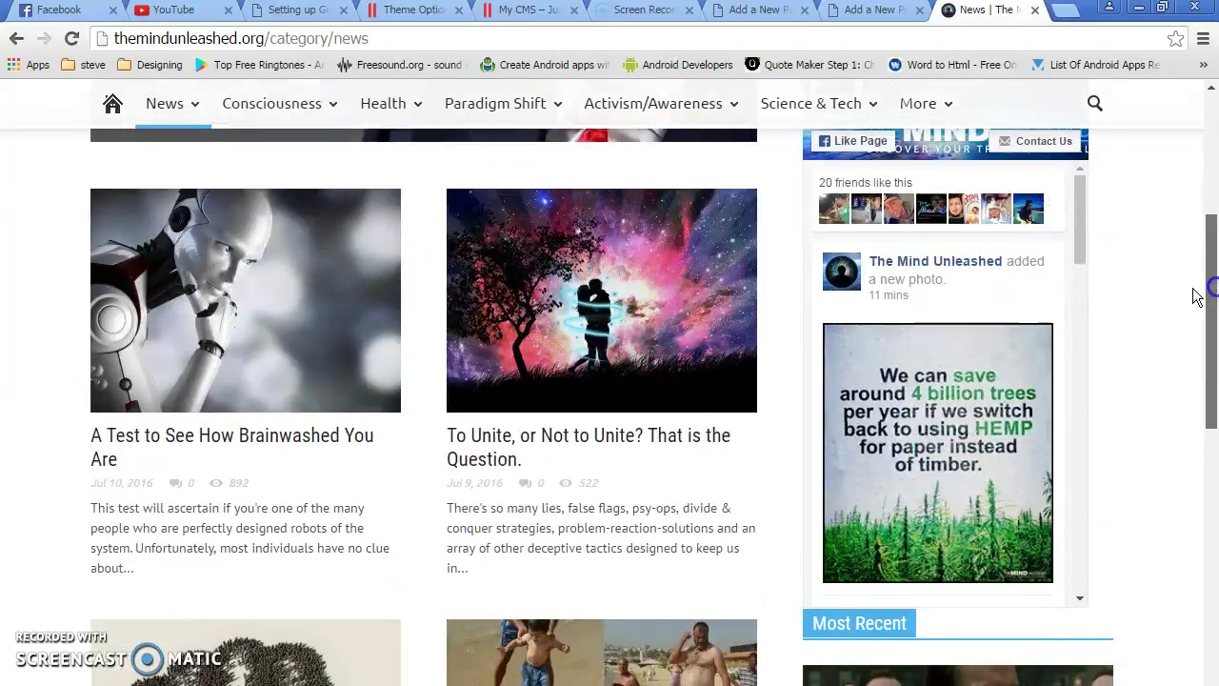
# Open the brainwashed-test and To Unite articles in background tabs and close the News page
pyautogui.rightClick(148, 437)
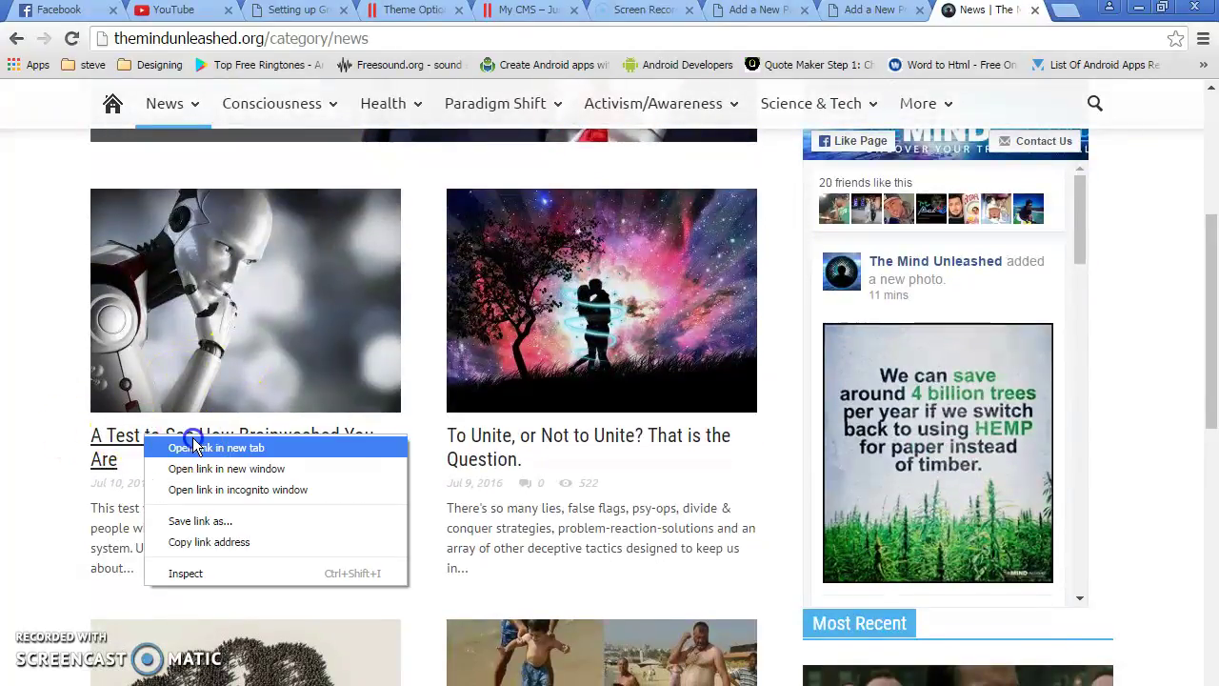
pyautogui.click(186, 447)
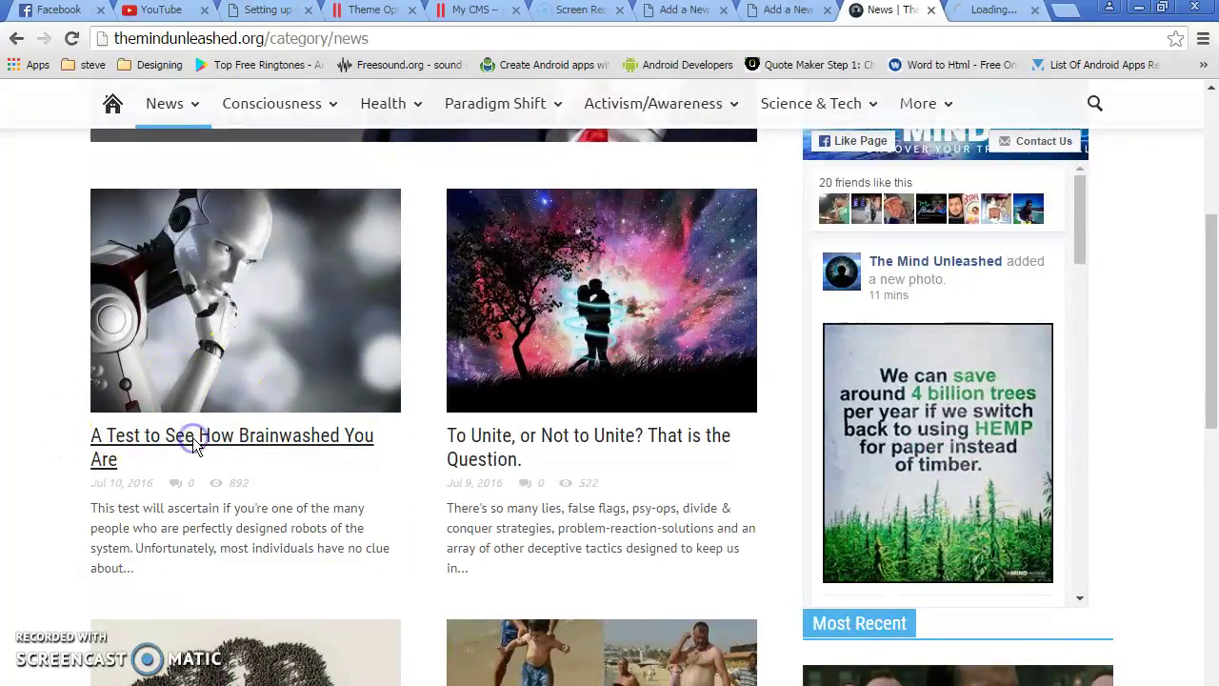
pyautogui.rightClick(557, 440)
pyautogui.click(610, 454)
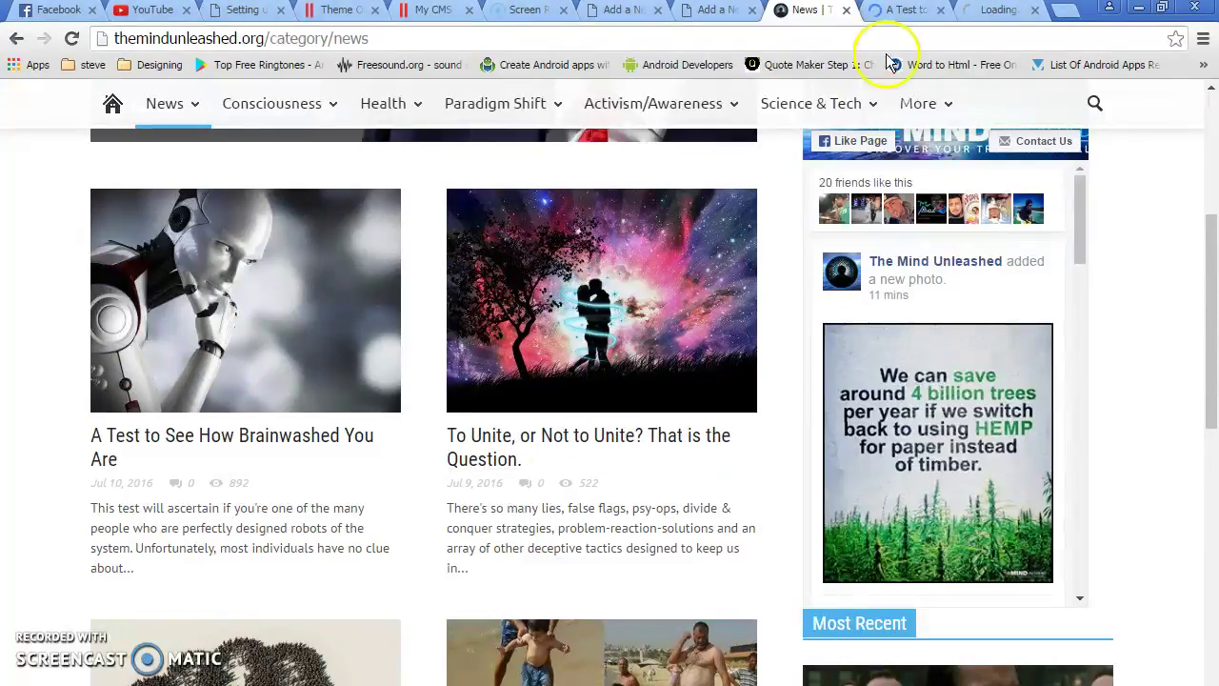
pyautogui.click(847, 11)
pyautogui.moveTo(838, 12); pyautogui.dragTo(721, 11)
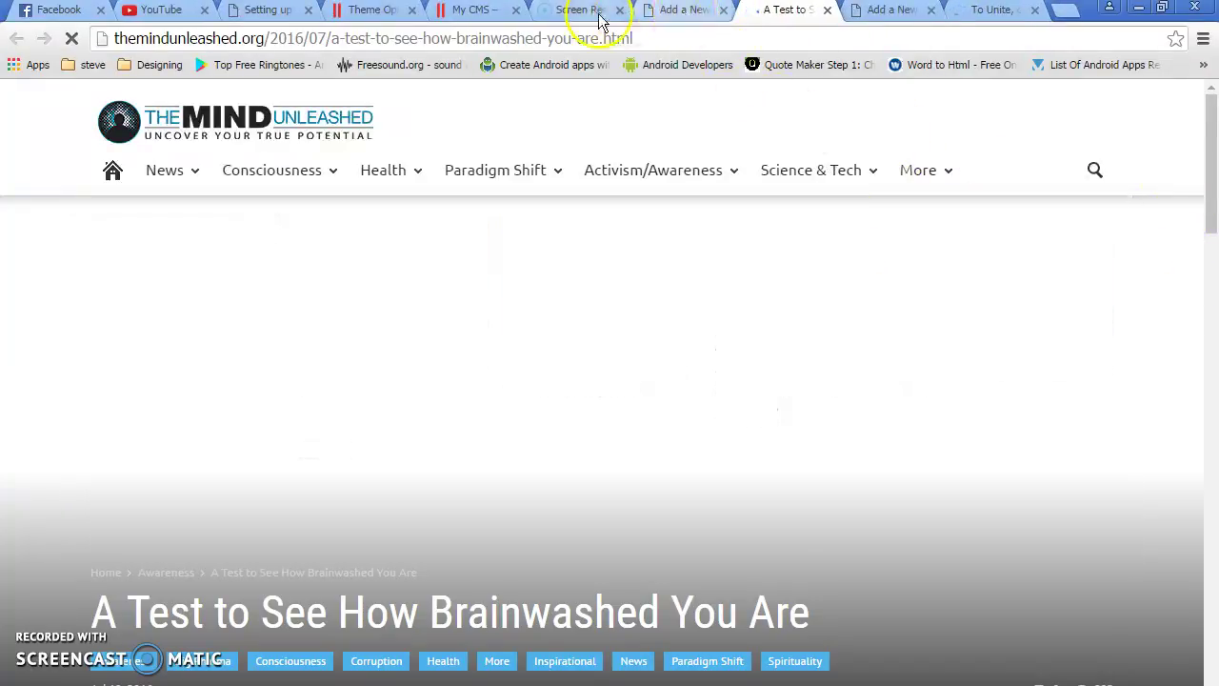
# Copy the headline and paste it as the post title 'A Test to See How Brainwashed You Are'
pyautogui.click(678, 11)
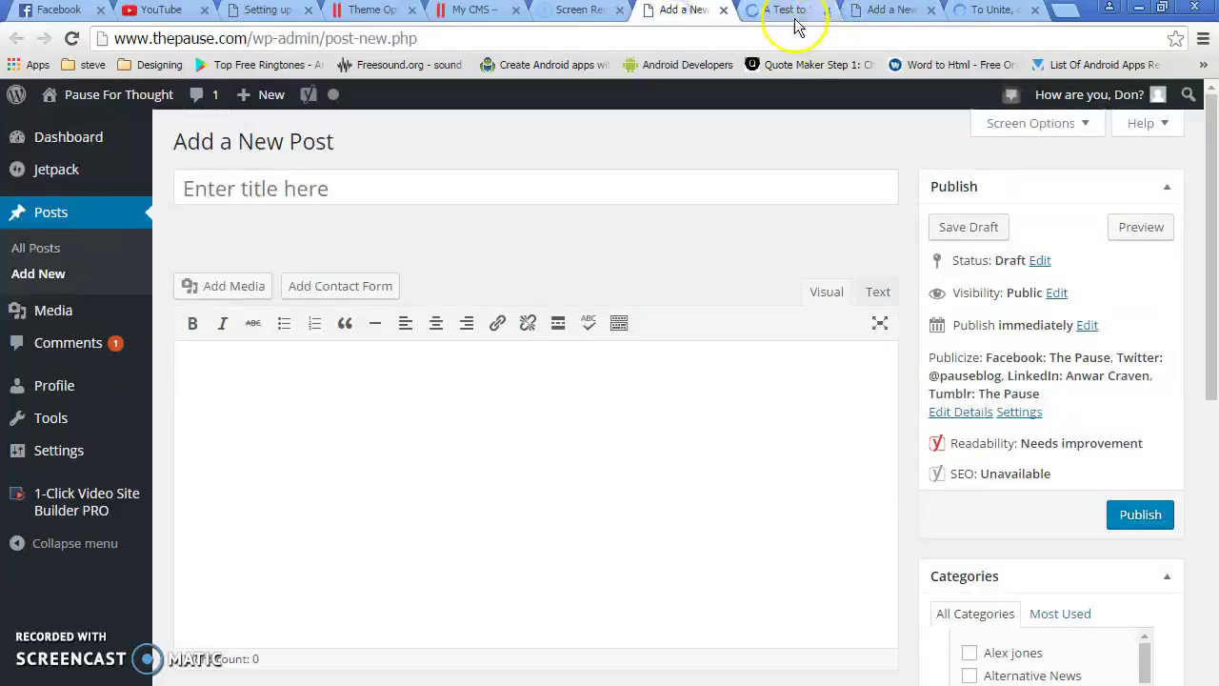
pyautogui.click(793, 11)
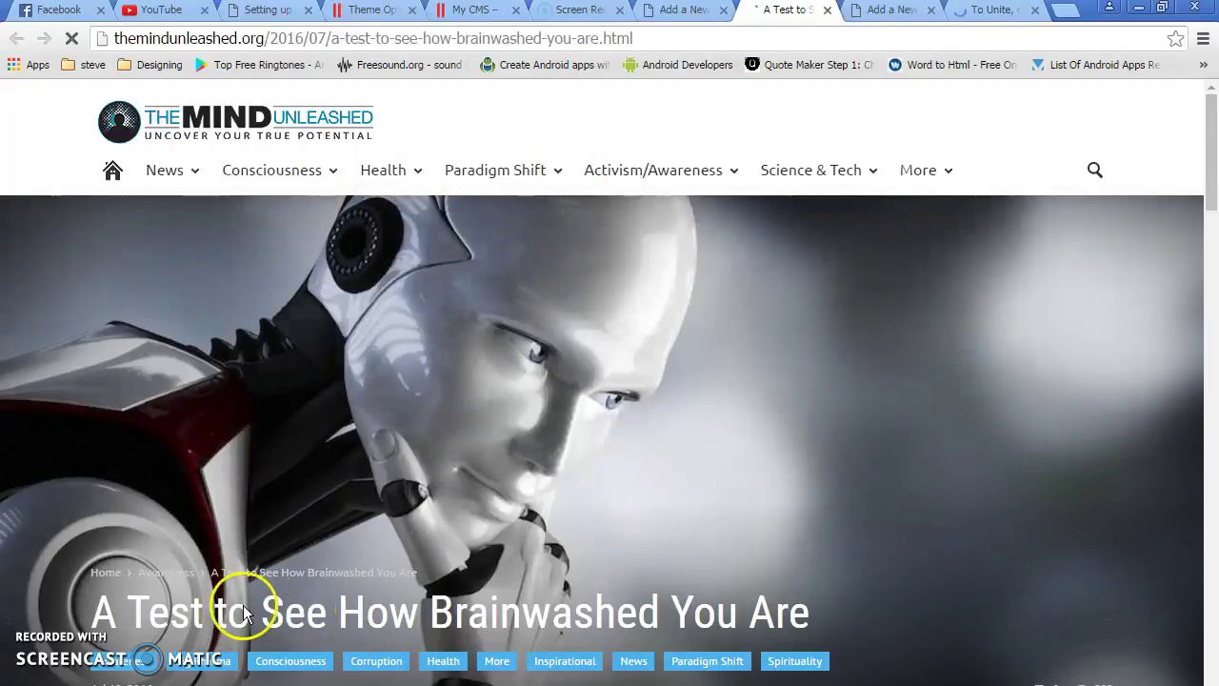
pyautogui.moveTo(94, 610); pyautogui.dragTo(849, 607)
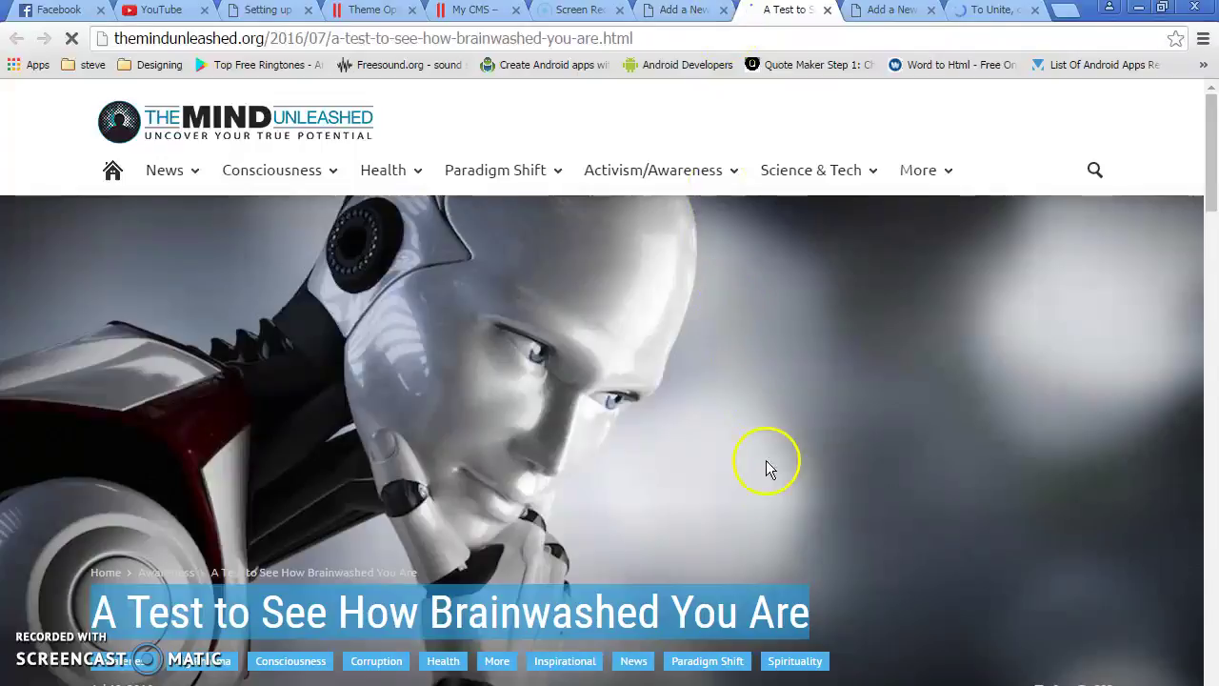
pyautogui.click(779, 587)
pyautogui.moveTo(811, 610); pyautogui.dragTo(102, 603)
pyautogui.hotkey('ctrl', 'c')
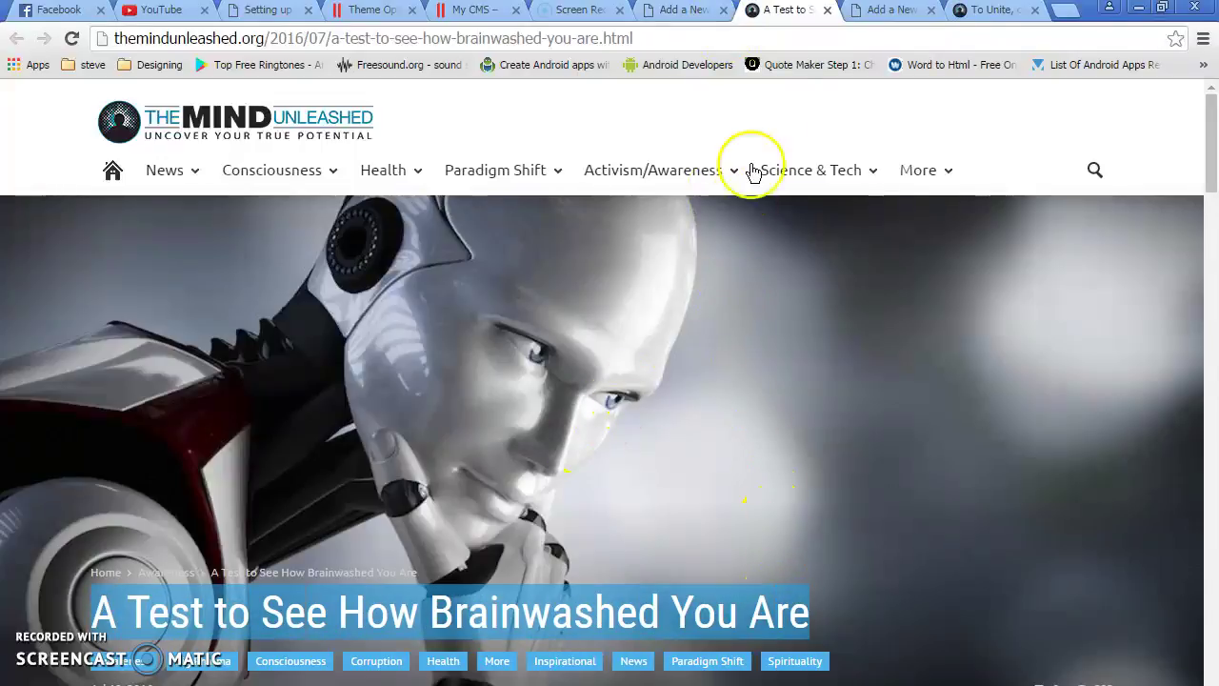
pyautogui.click(680, 11)
pyautogui.click(296, 202)
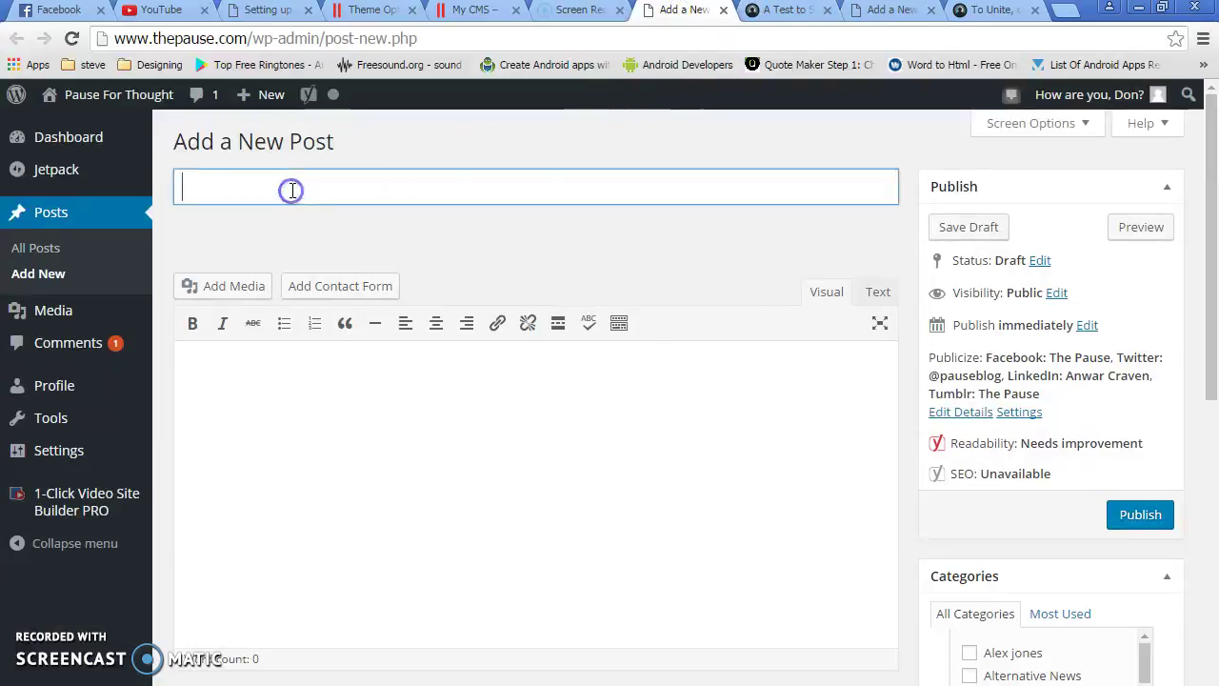
pyautogui.hotkey('ctrl', 'v')
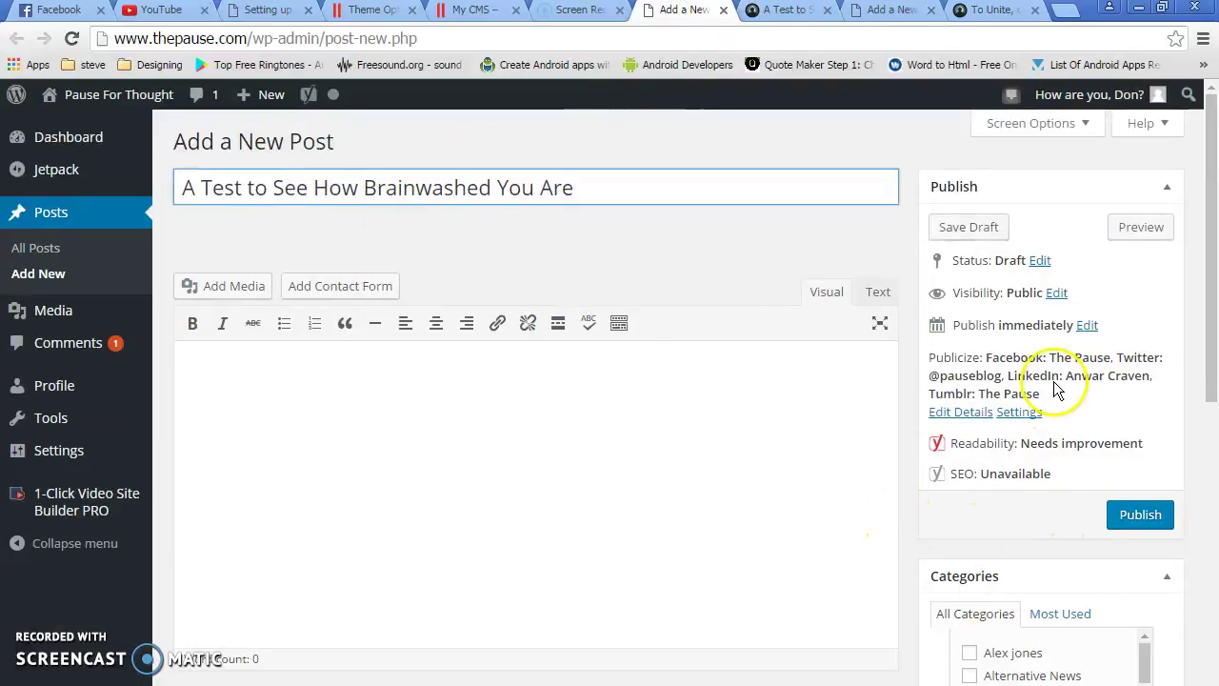
# Tick the Science & Tech checkbox in the post's Categories checklist
pyautogui.scroll(-3, 1076, 653)
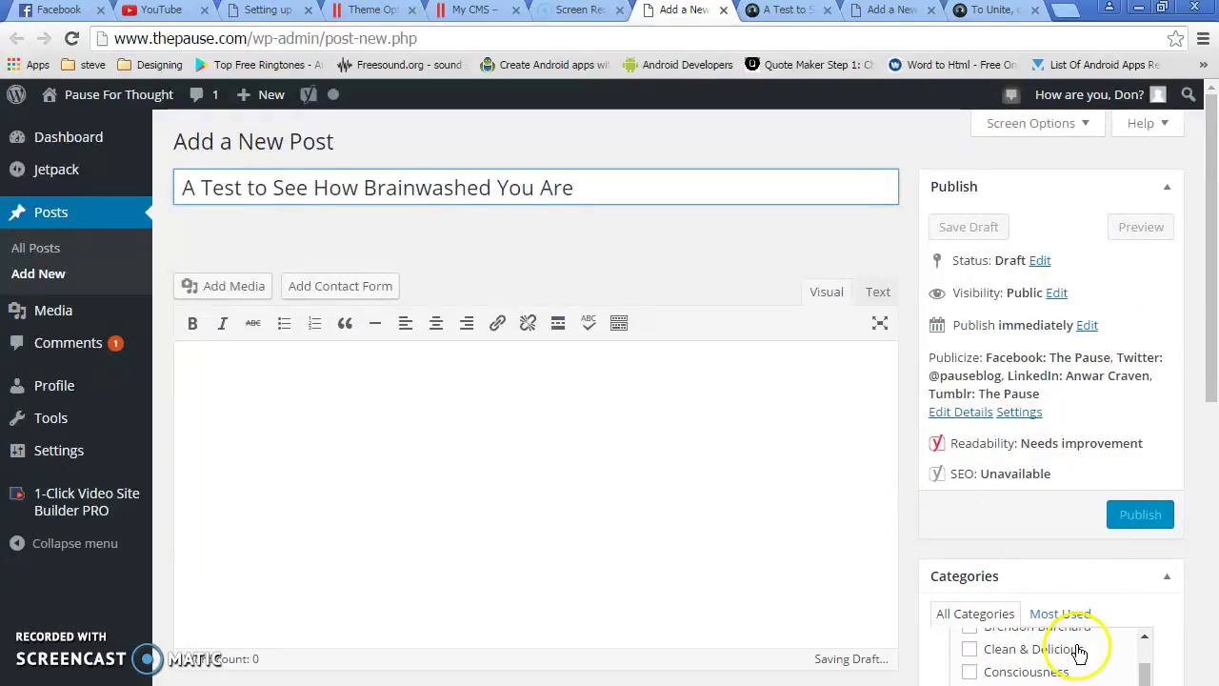
pyautogui.scroll(3, 1077, 652)
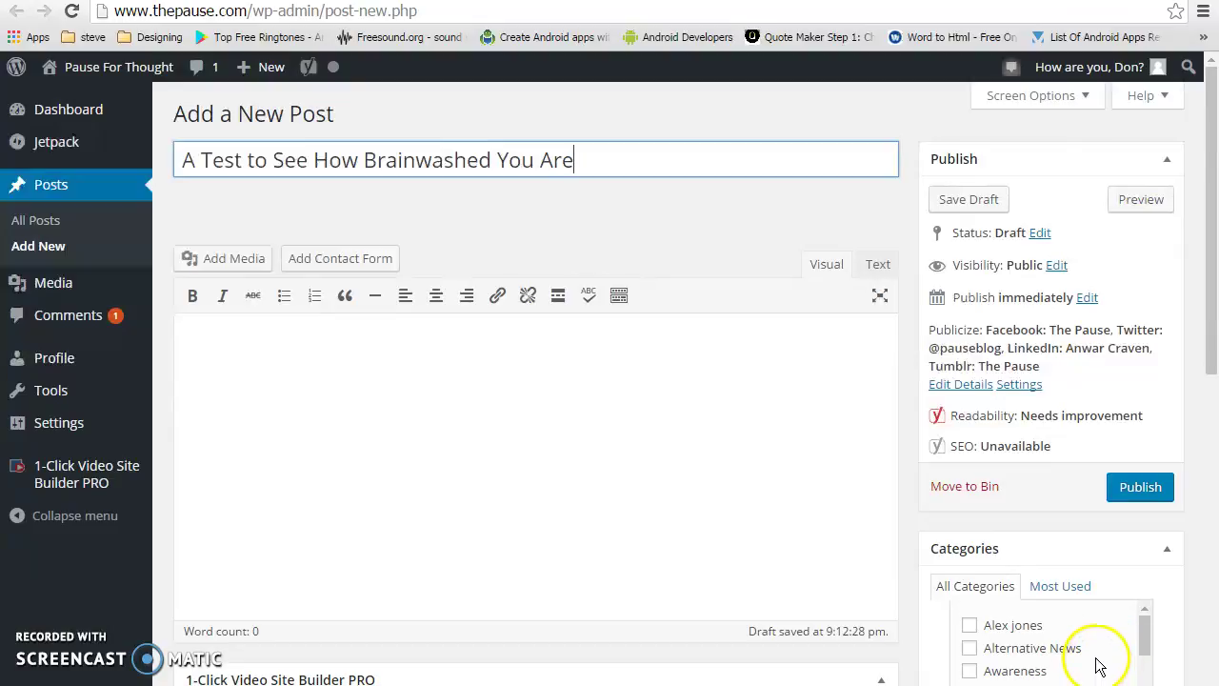
pyautogui.scroll(-2, 1095, 664)
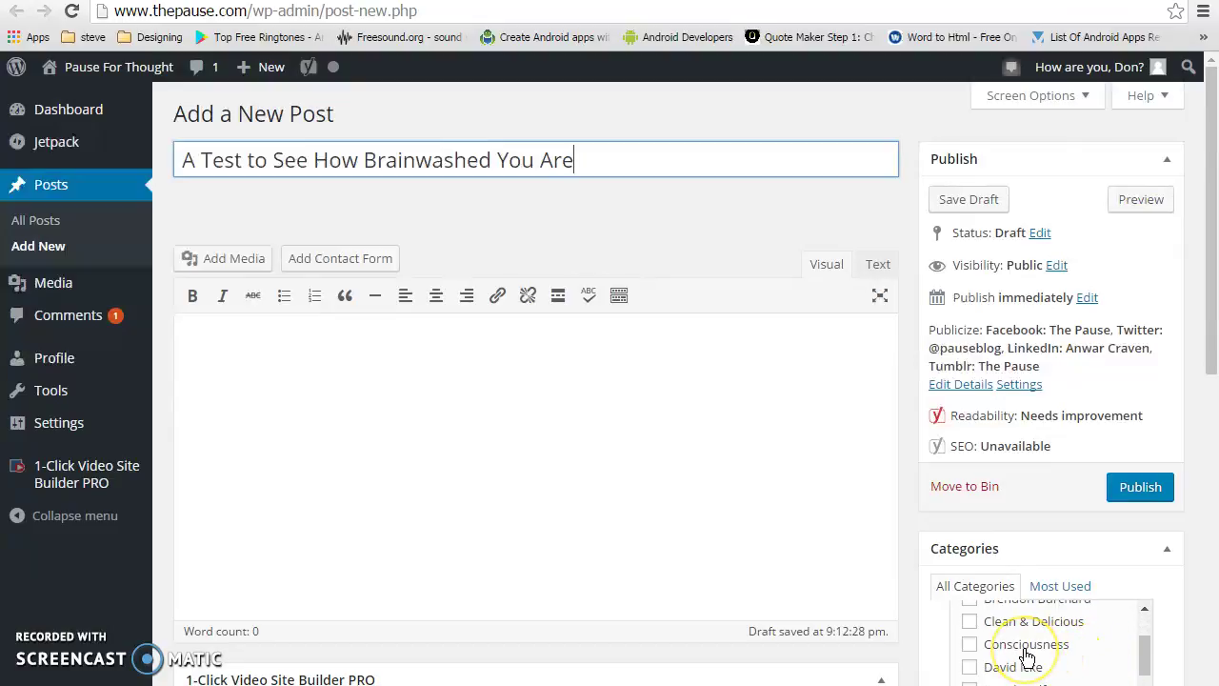
pyautogui.scroll(-5, 1027, 656)
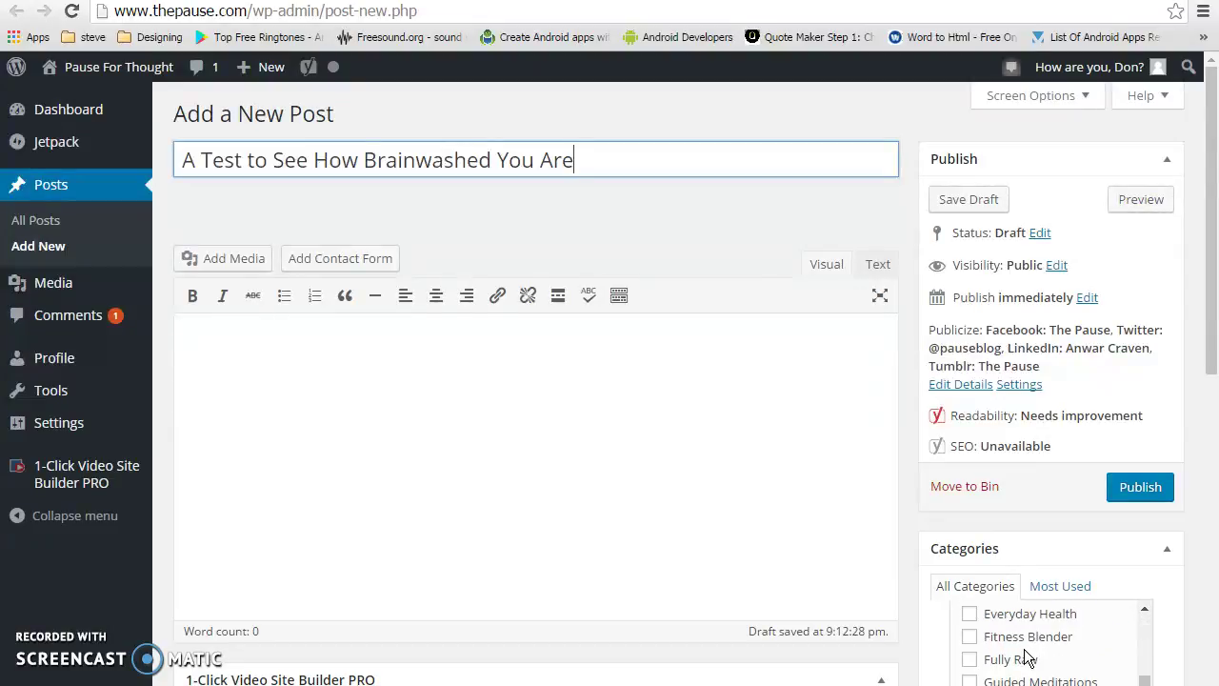
pyautogui.scroll(-6, 1026, 655)
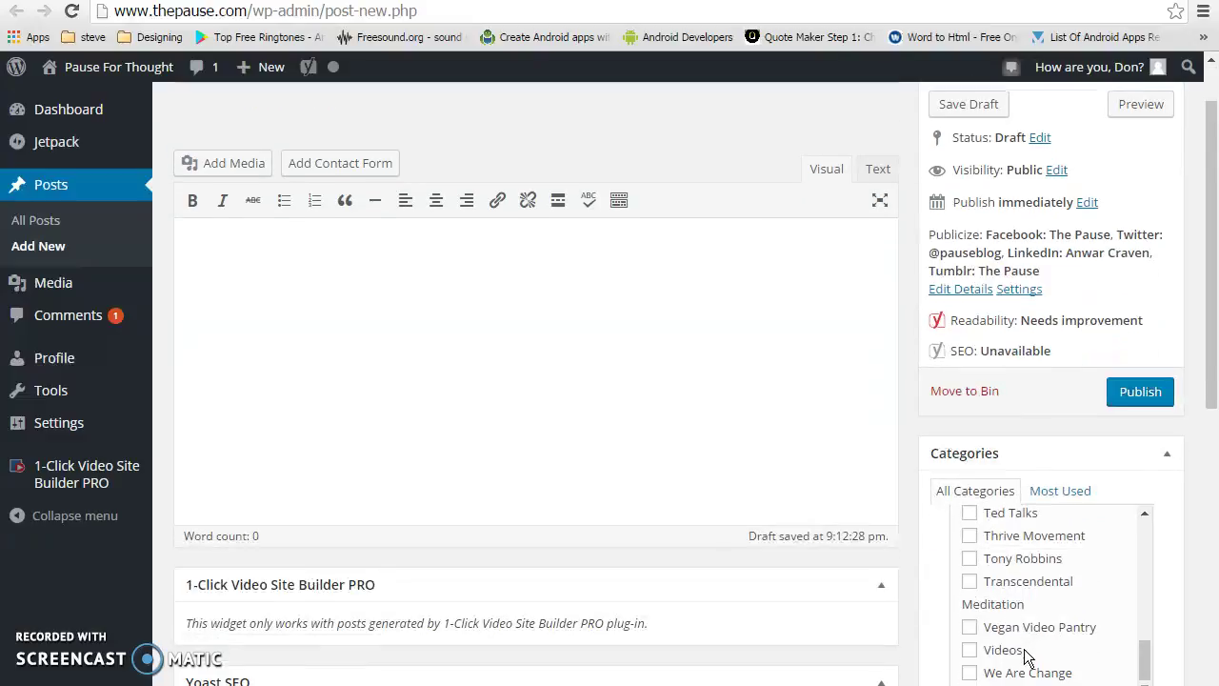
pyautogui.scroll(2, 1041, 628)
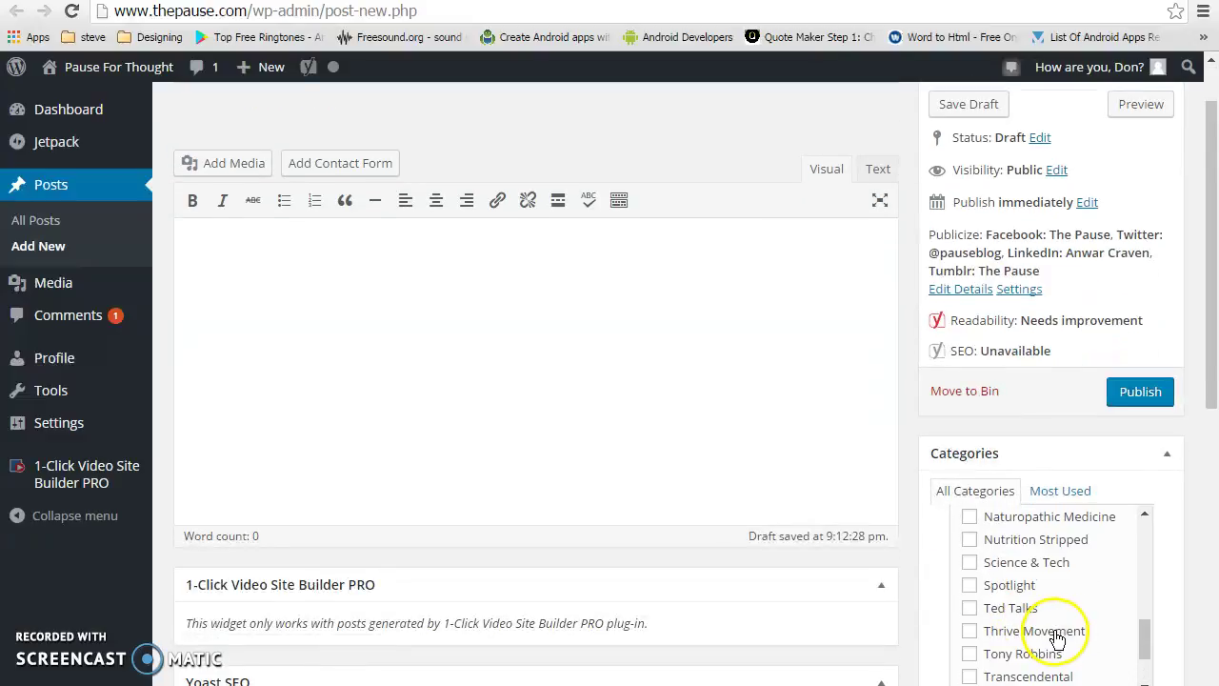
pyautogui.click(973, 564)
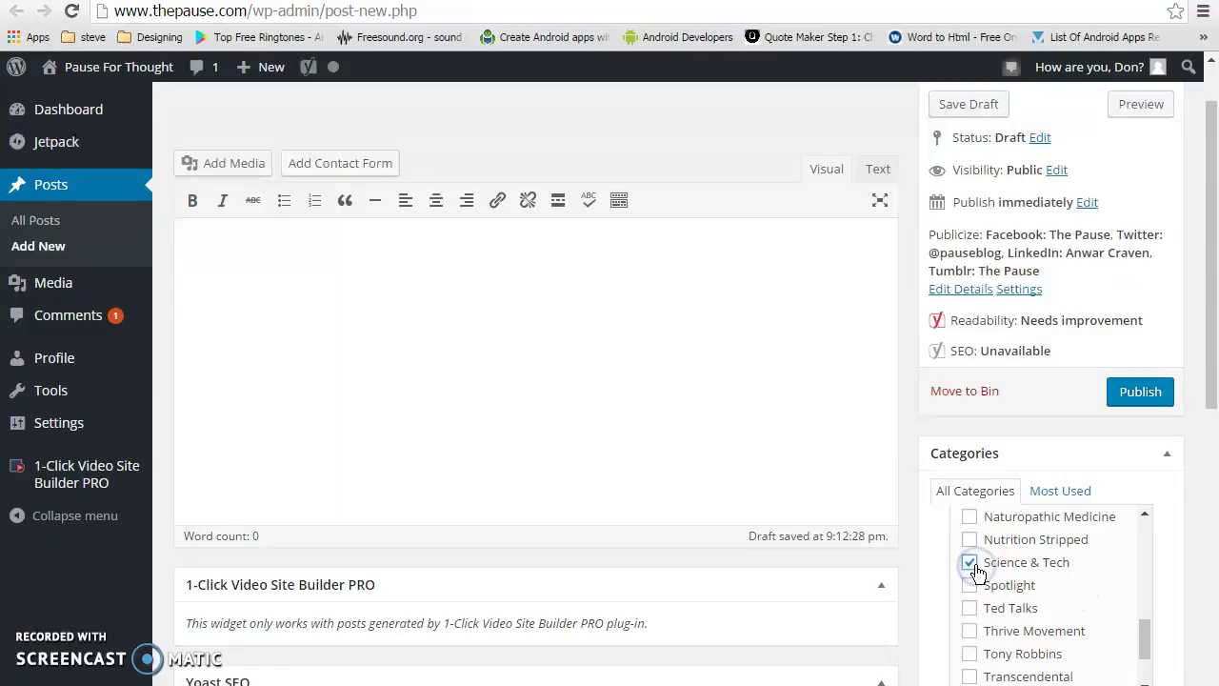
pyautogui.scroll(5, 1072, 621)
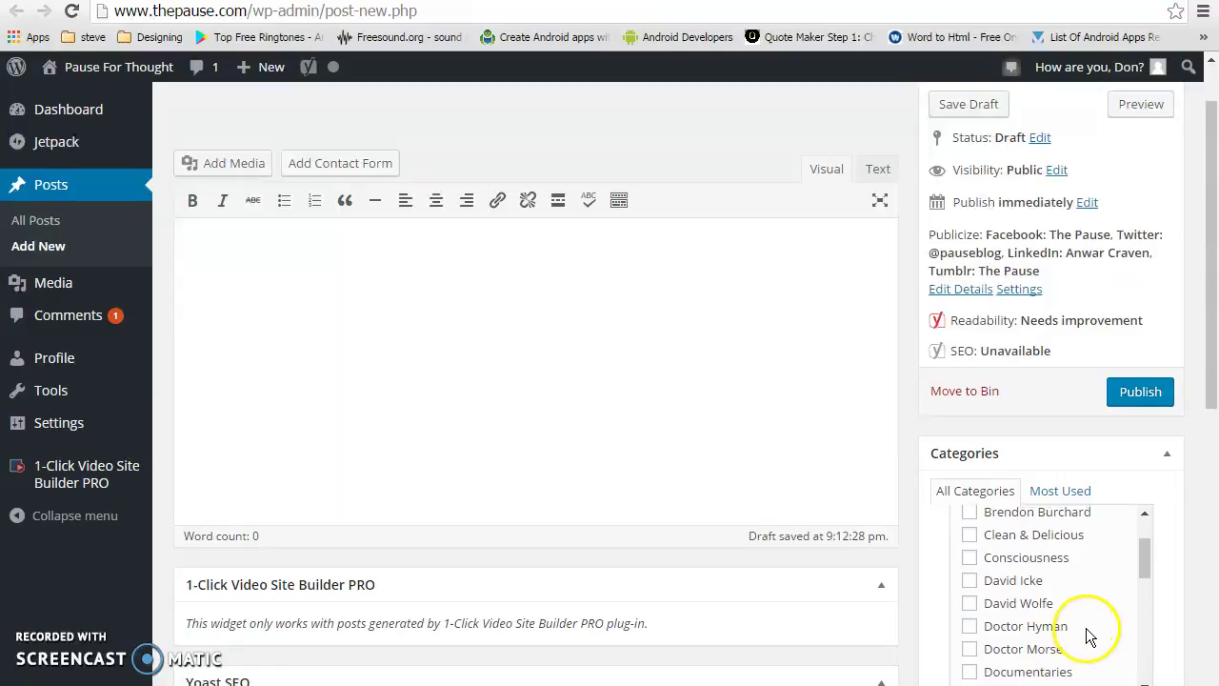
pyautogui.scroll(4, 1086, 636)
# Check the Wednesday News entry in the notes, then tick the Consciousness category
pyautogui.hotkey('alt', 'Tab')
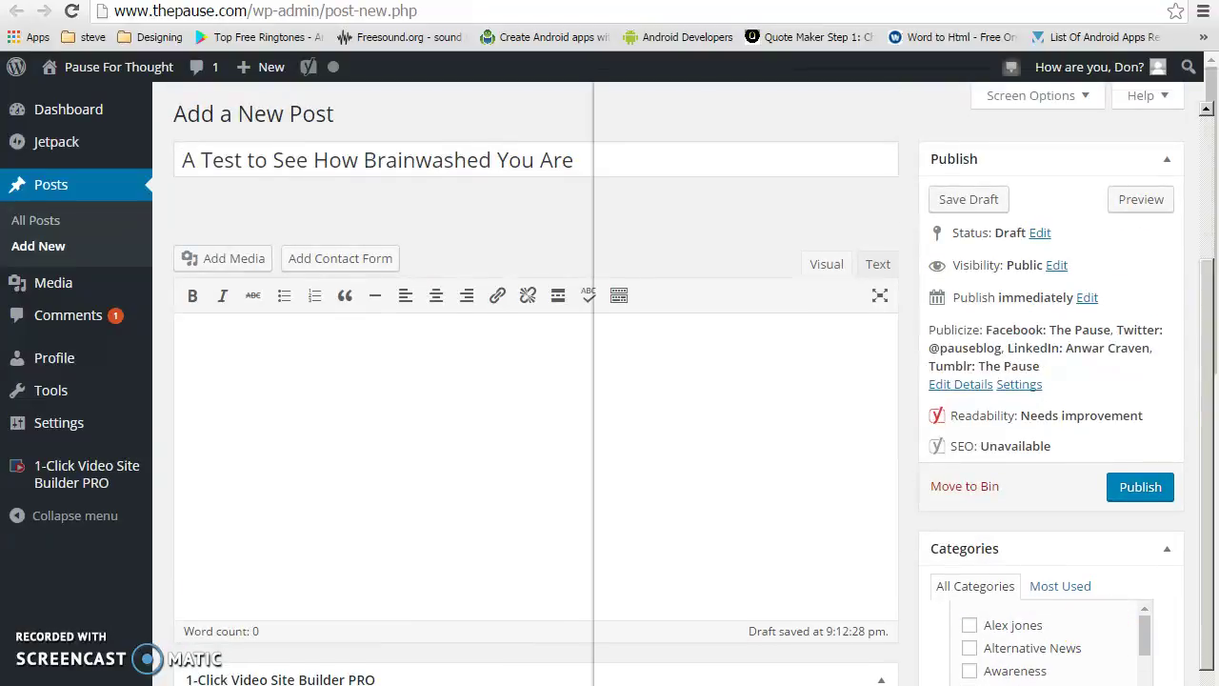
pyautogui.doubleClick(721, 383)
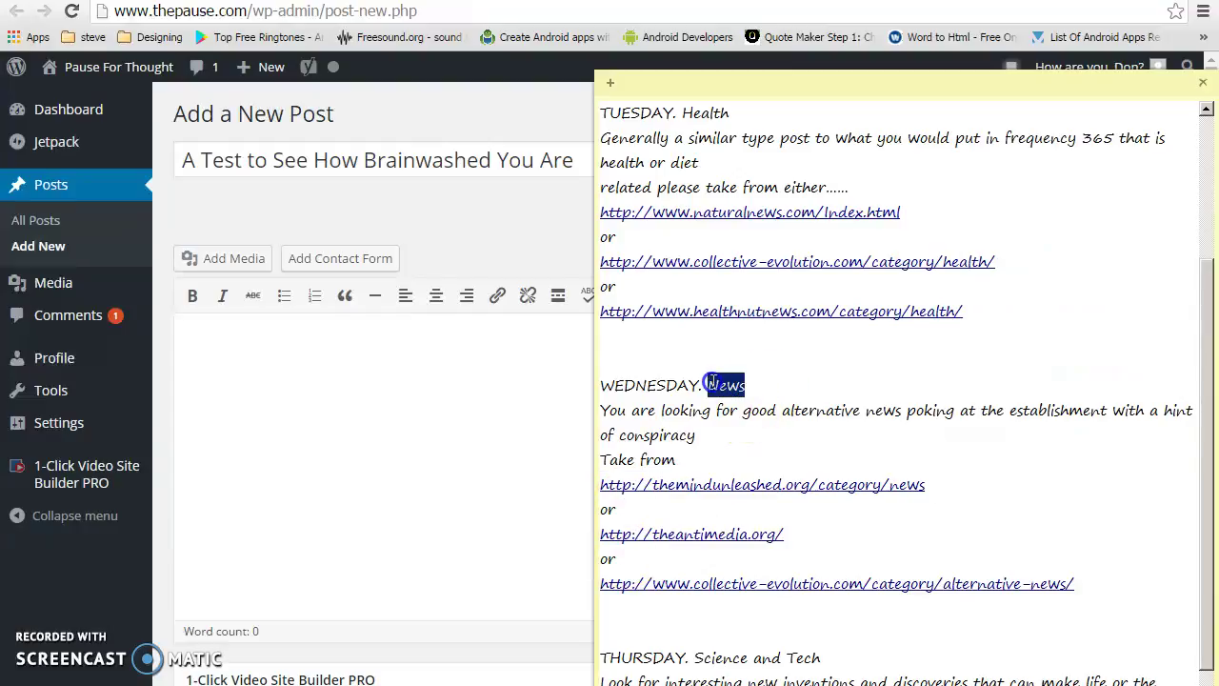
pyautogui.click(414, 405)
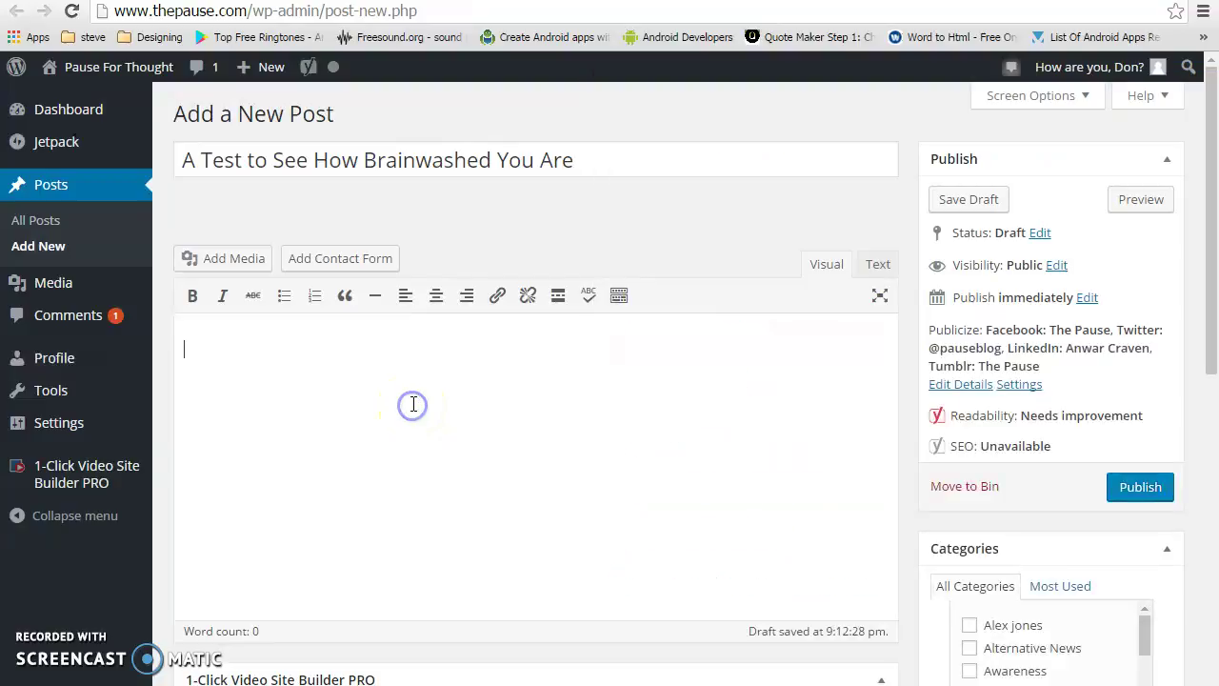
pyautogui.scroll(-5, 1057, 638)
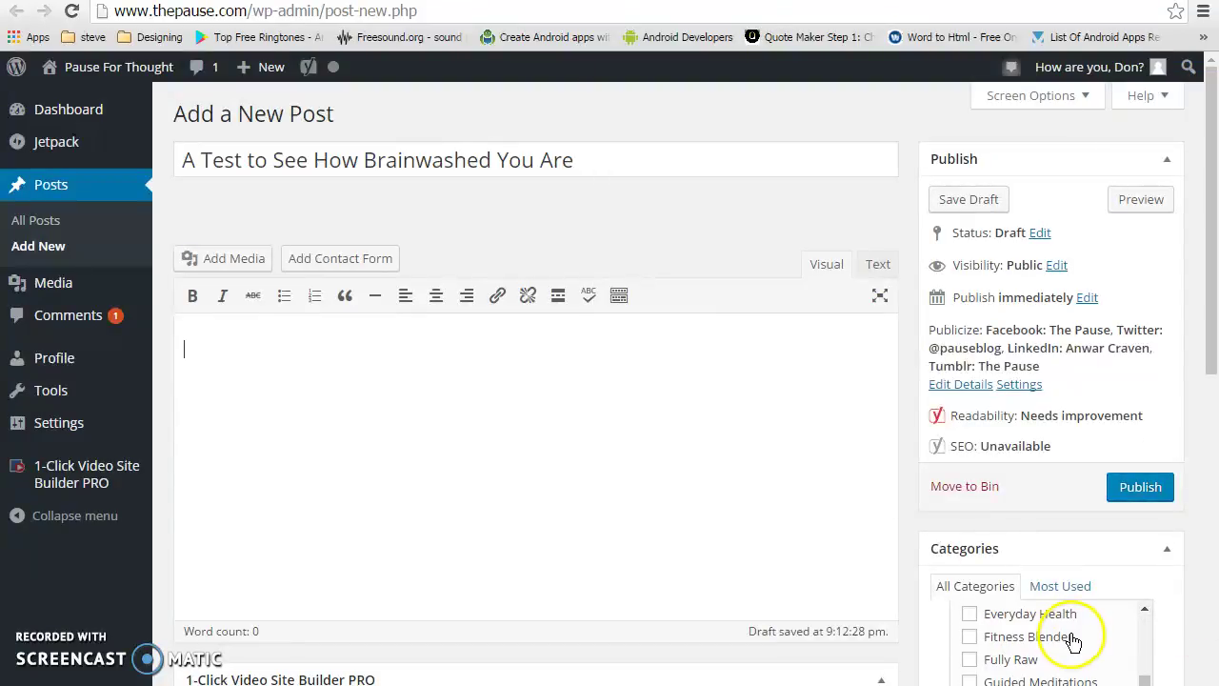
pyautogui.scroll(-2, 1047, 641)
pyautogui.scroll(2, 991, 646)
pyautogui.scroll(5, 1025, 650)
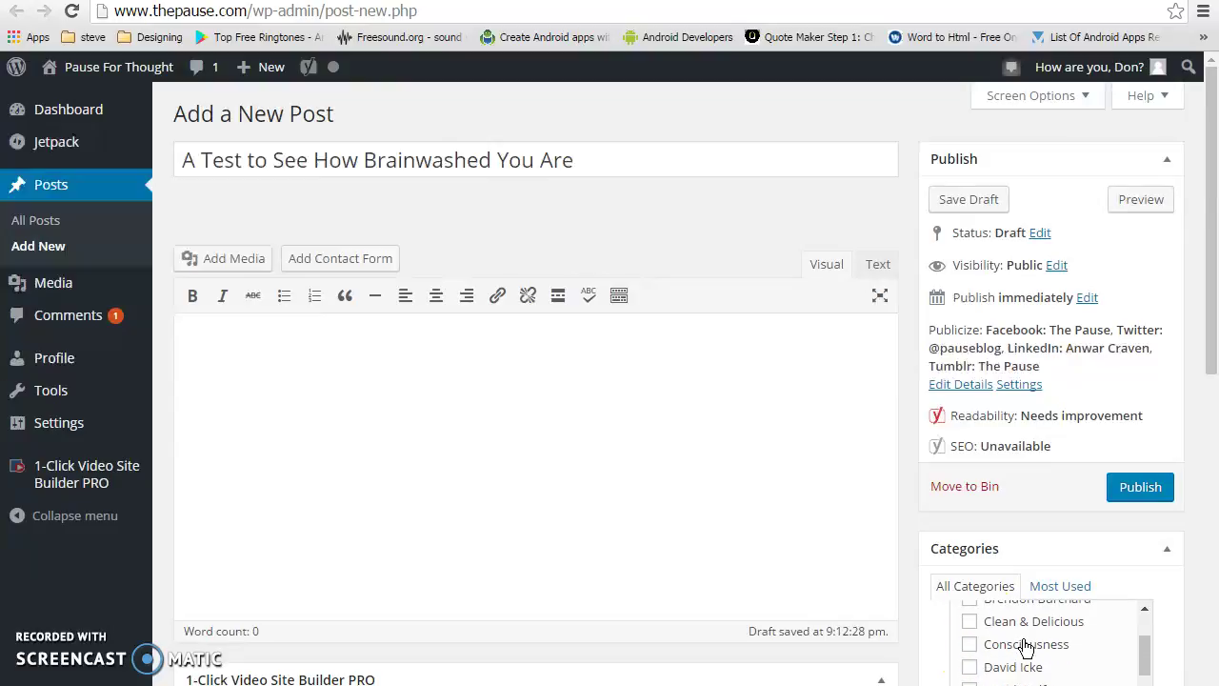
pyautogui.scroll(3, 1016, 654)
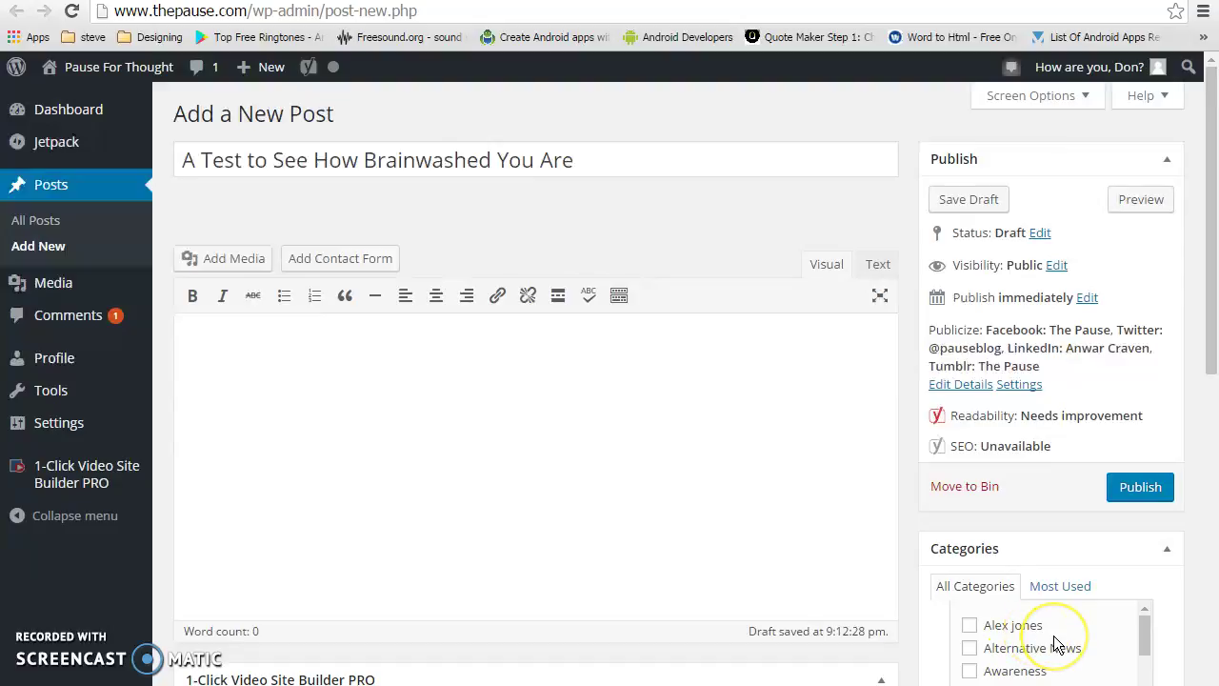
pyautogui.scroll(-3, 1053, 650)
pyautogui.scroll(-1, 1060, 659)
pyautogui.scroll(1, 1058, 657)
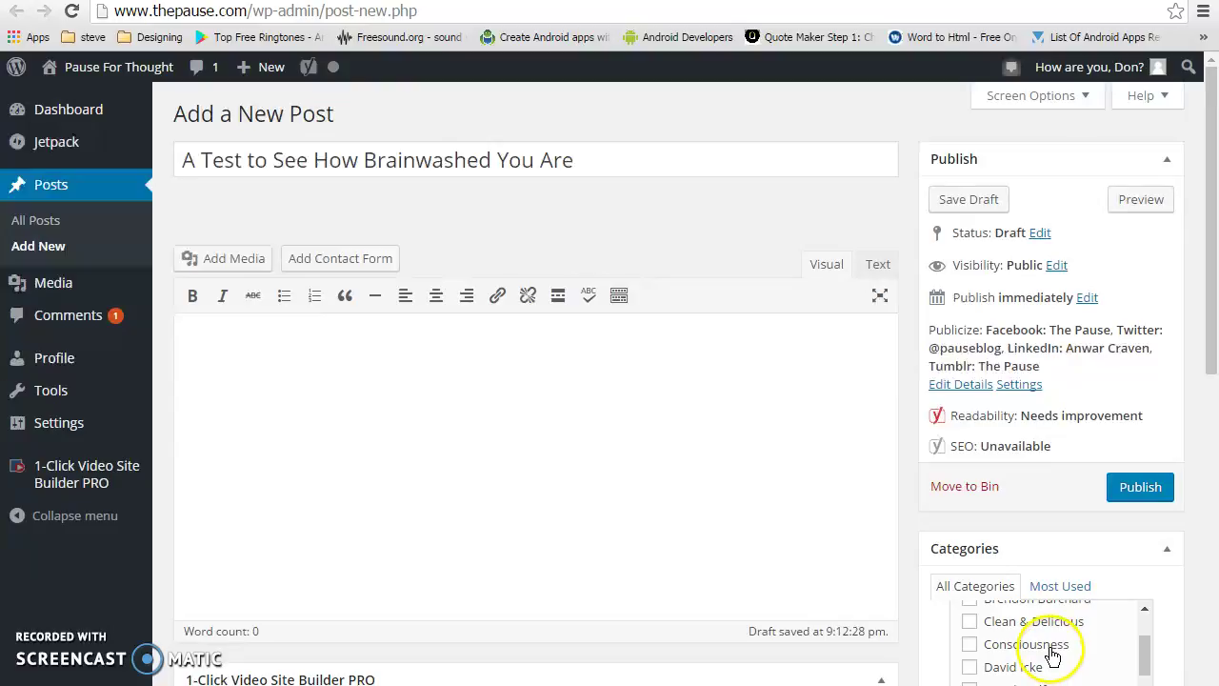
pyautogui.click(513, 387)
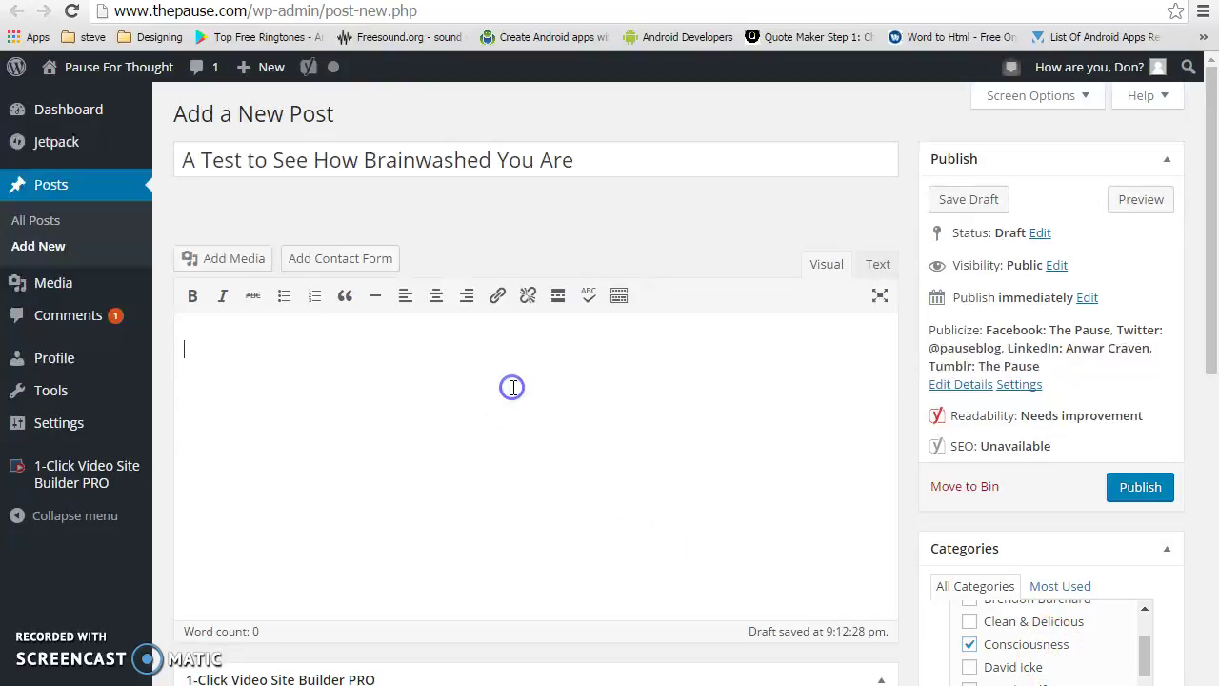
# Save the article's robot header image to disk
pyautogui.hotkey('ctrl', 'Tab')
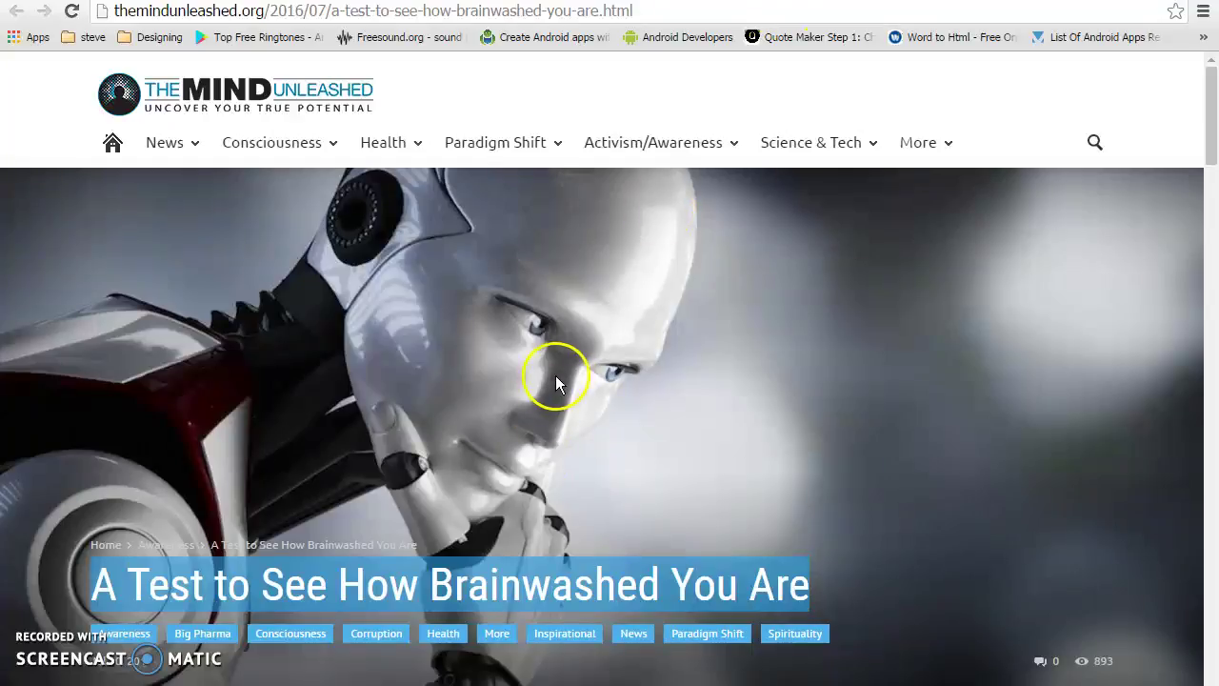
pyautogui.rightClick(633, 380)
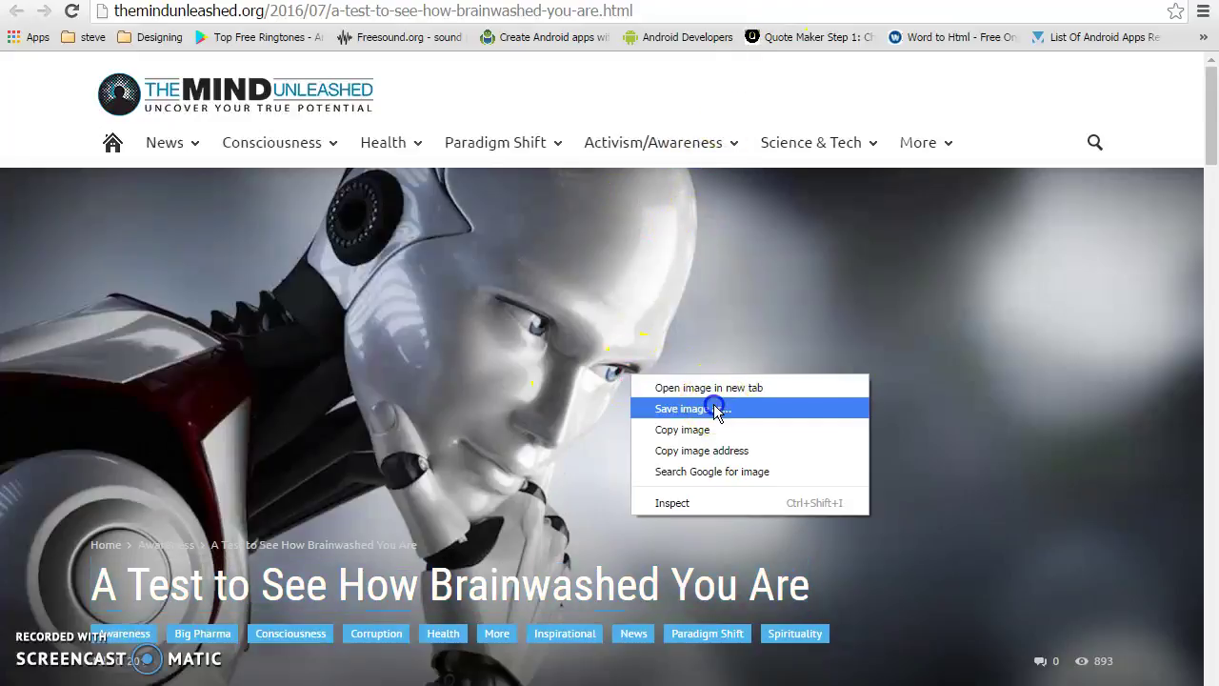
pyautogui.click(713, 404)
pyautogui.press('Return')
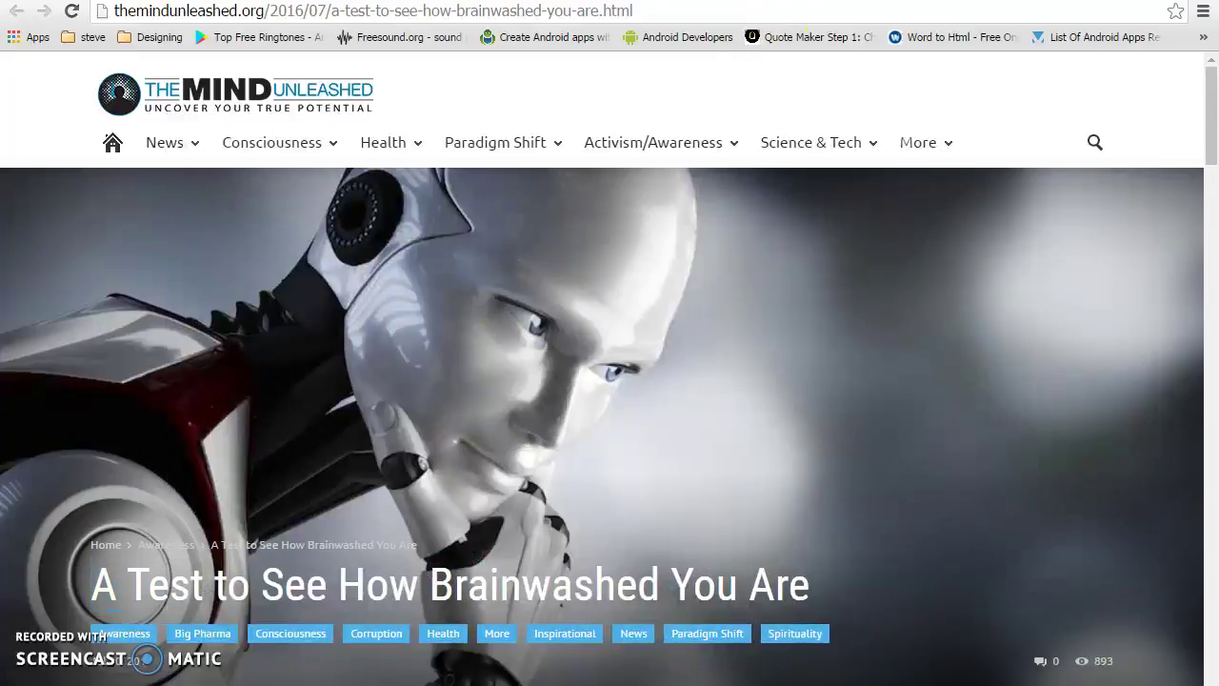
# Select the article text down to 'Much love, Phil.'
pyautogui.scroll(-5, 477, 517)
pyautogui.scroll(-2, 559, 512)
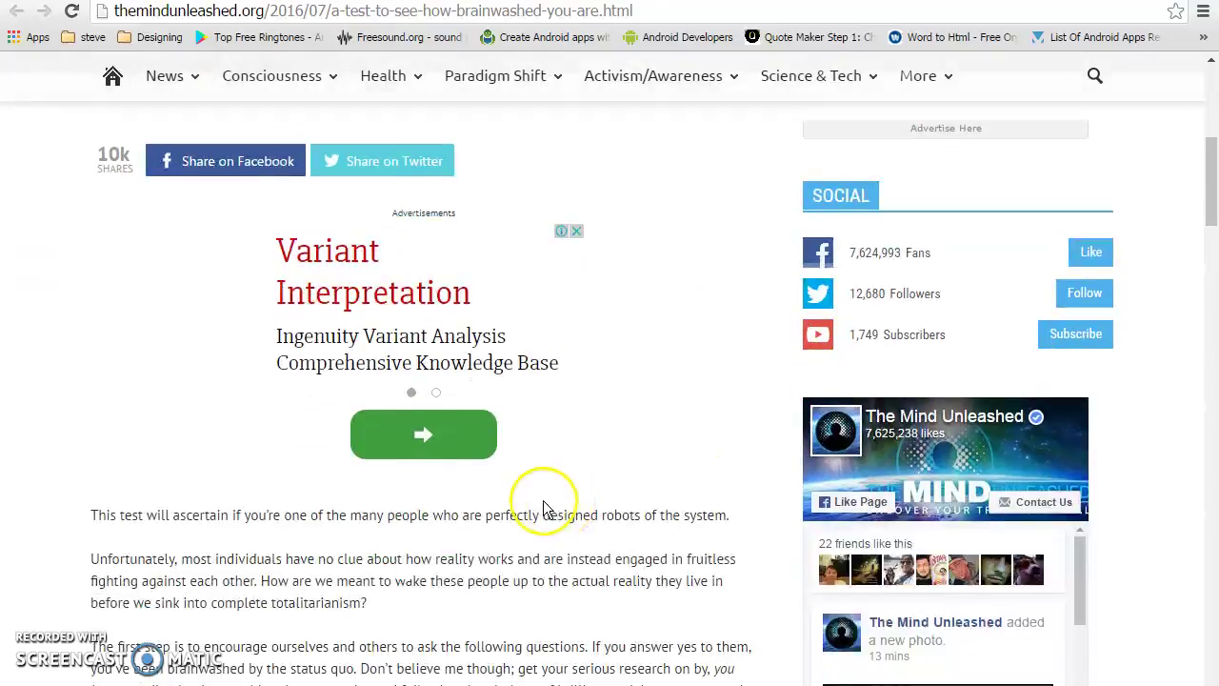
pyautogui.moveTo(89, 515); pyautogui.dragTo(167, 555)
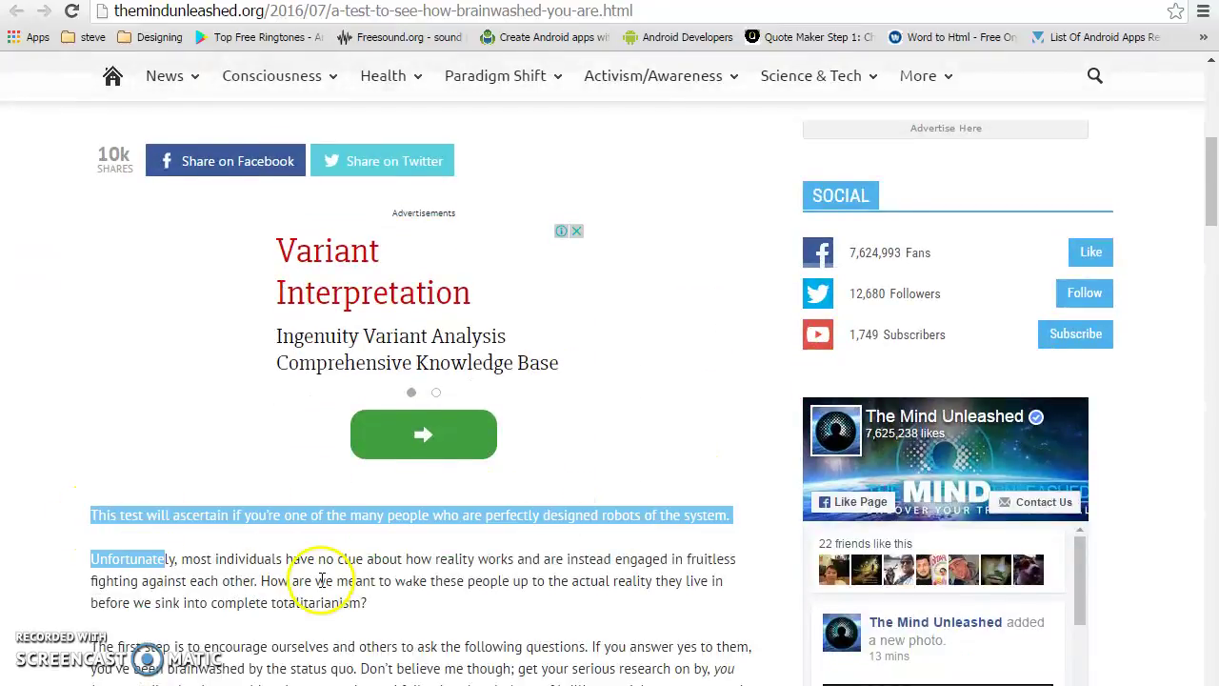
pyautogui.scroll(-5, 321, 577)
pyautogui.scroll(-9, 221, 601)
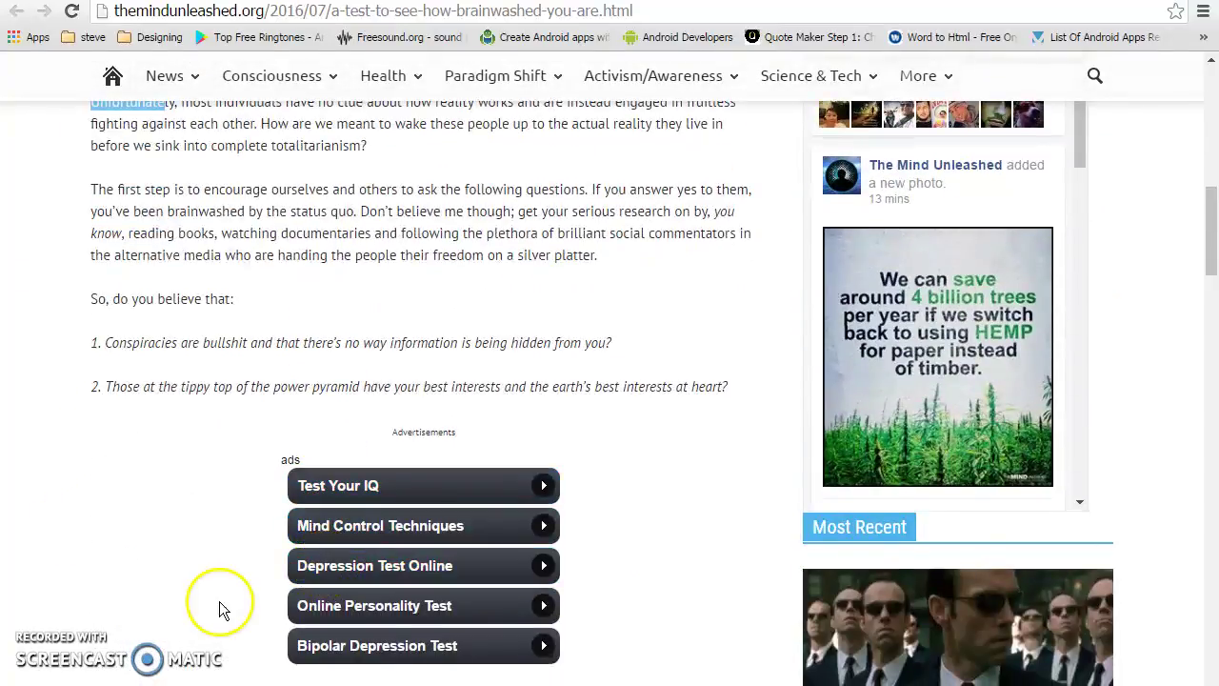
pyautogui.scroll(-11, 217, 587)
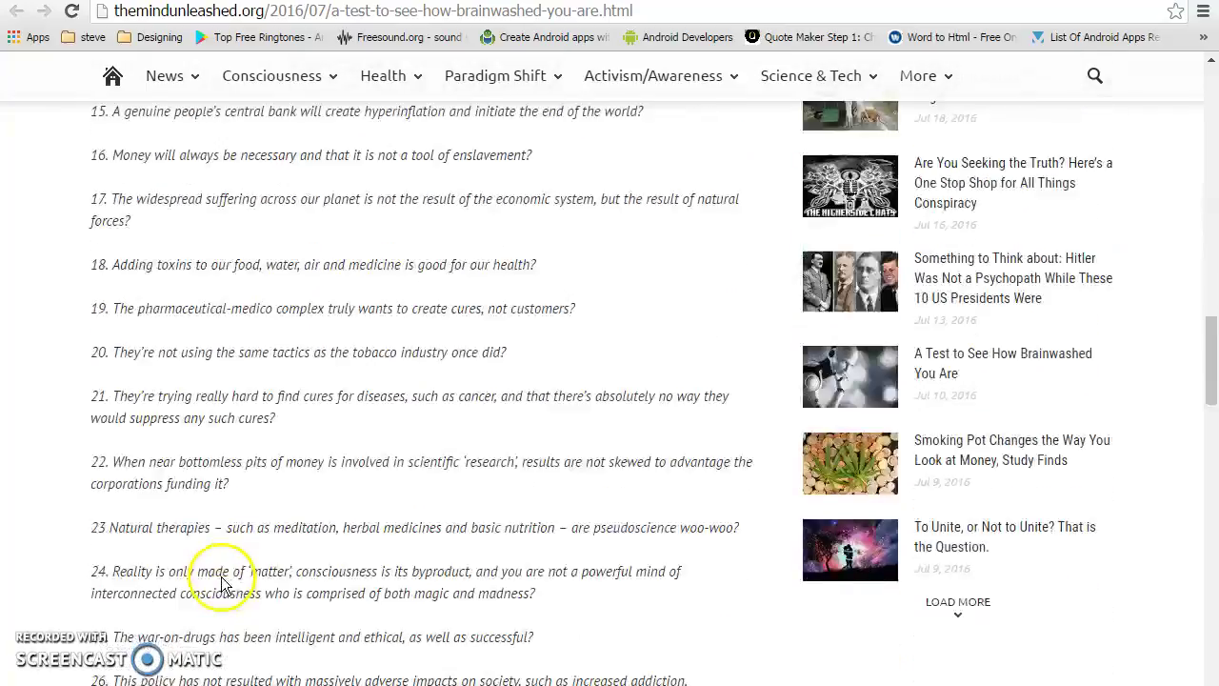
pyautogui.scroll(20, 323, 524)
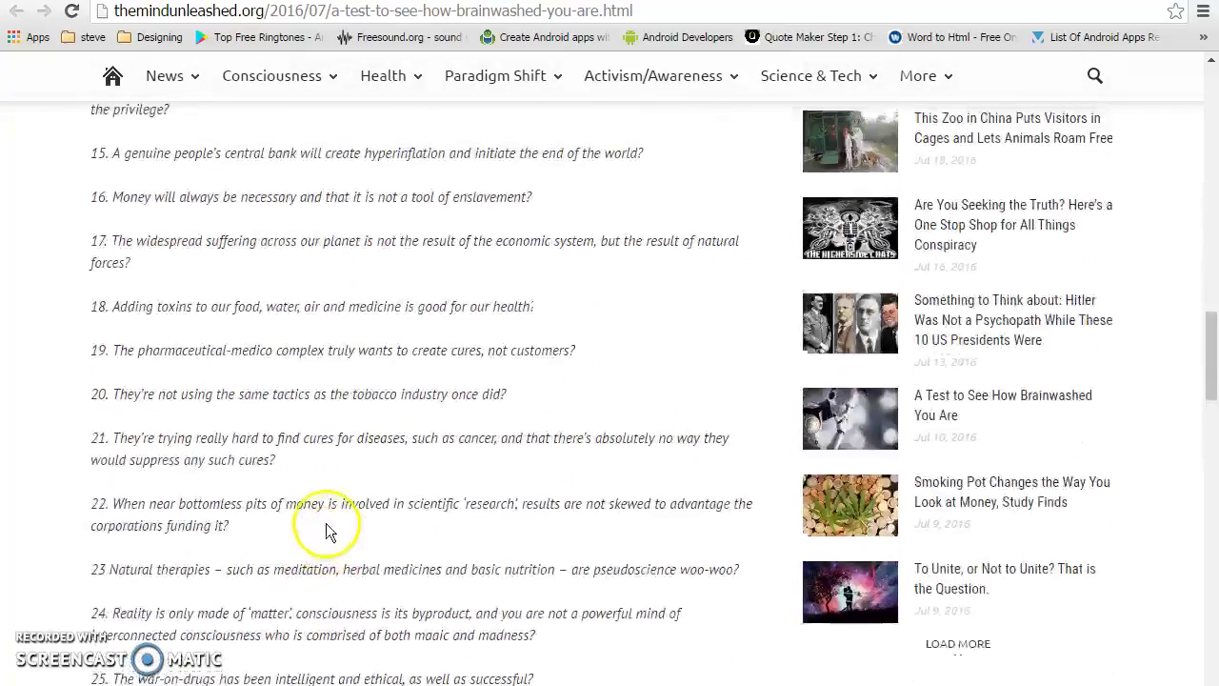
pyautogui.scroll(-13, 447, 432)
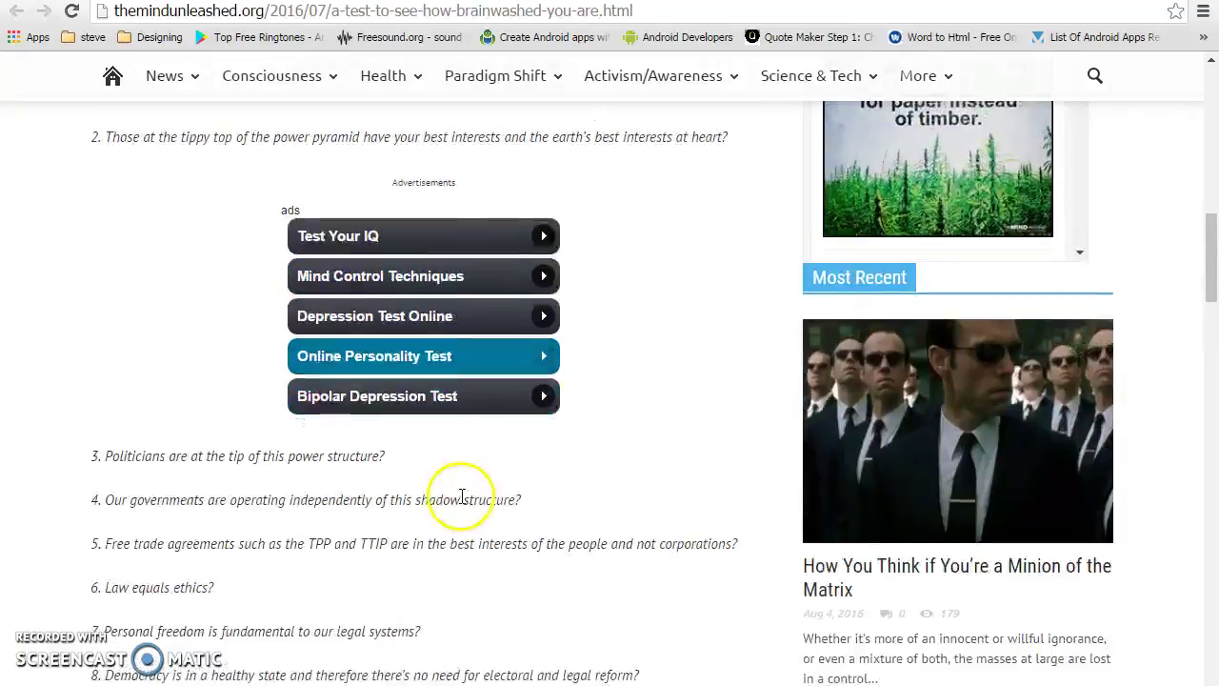
pyautogui.scroll(-4, 475, 488)
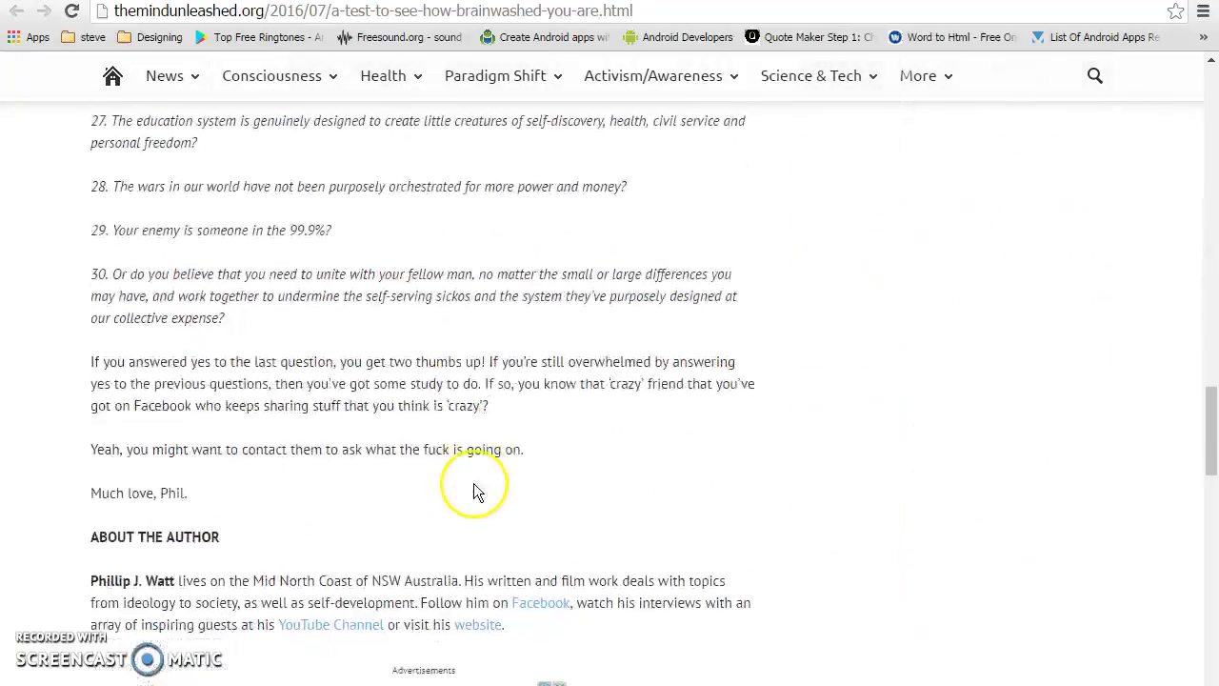
pyautogui.keyDown('shift'); pyautogui.click(523, 489); pyautogui.keyUp('shift')
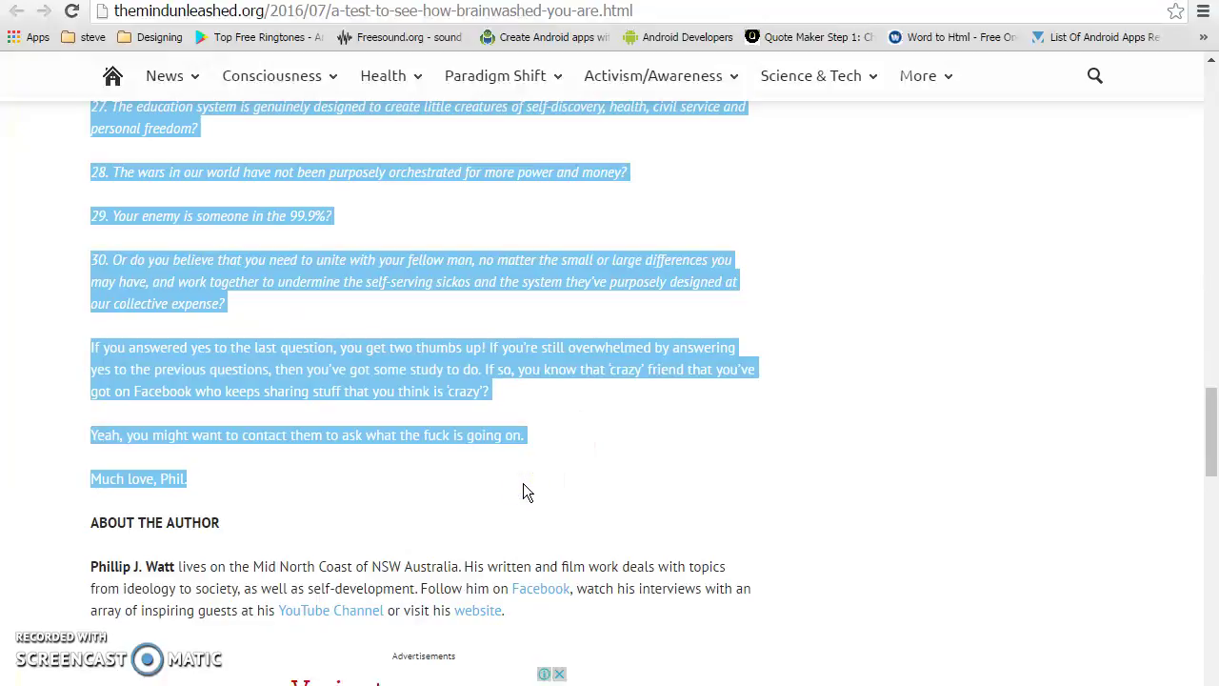
# Paste the copied article text into the empty post body
pyautogui.click(590, 309)
pyautogui.hotkey('ctrl', 'Tab')
pyautogui.click(437, 385)
pyautogui.hotkey('ctrl', 'v')
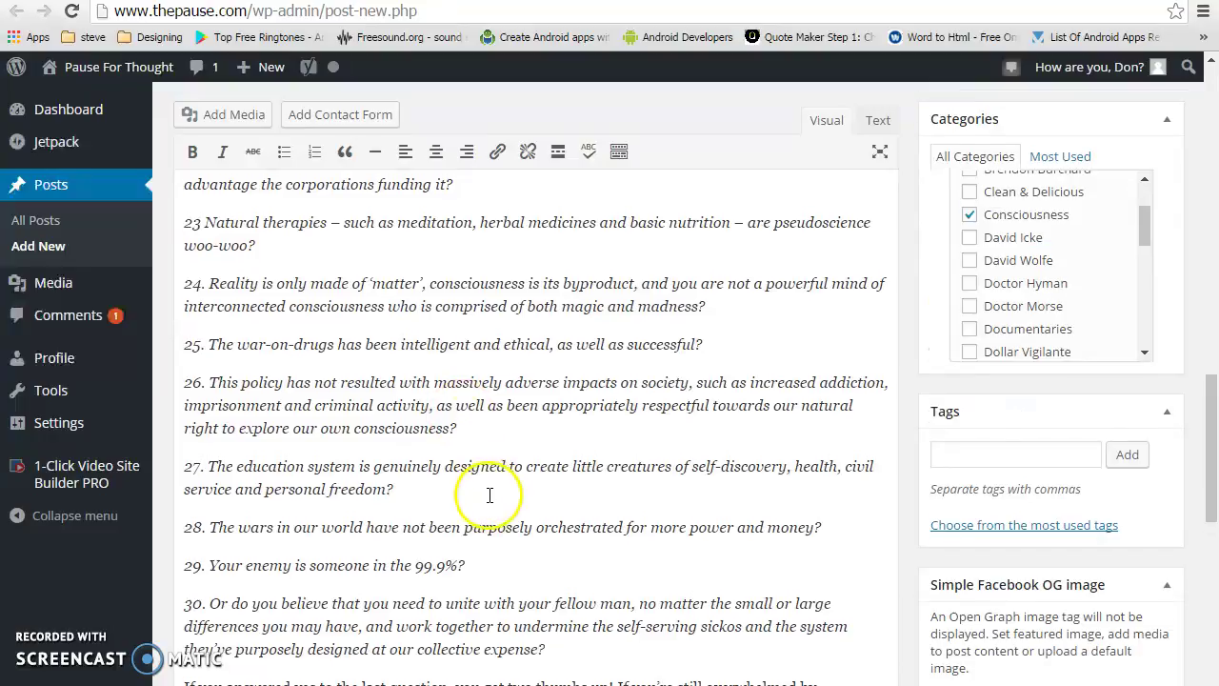
# Delete the pasted Advertisements label and ad box between questions 2 and 3
pyautogui.scroll(15, 490, 492)
pyautogui.scroll(3, 495, 512)
pyautogui.click(654, 544)
pyautogui.click(364, 339)
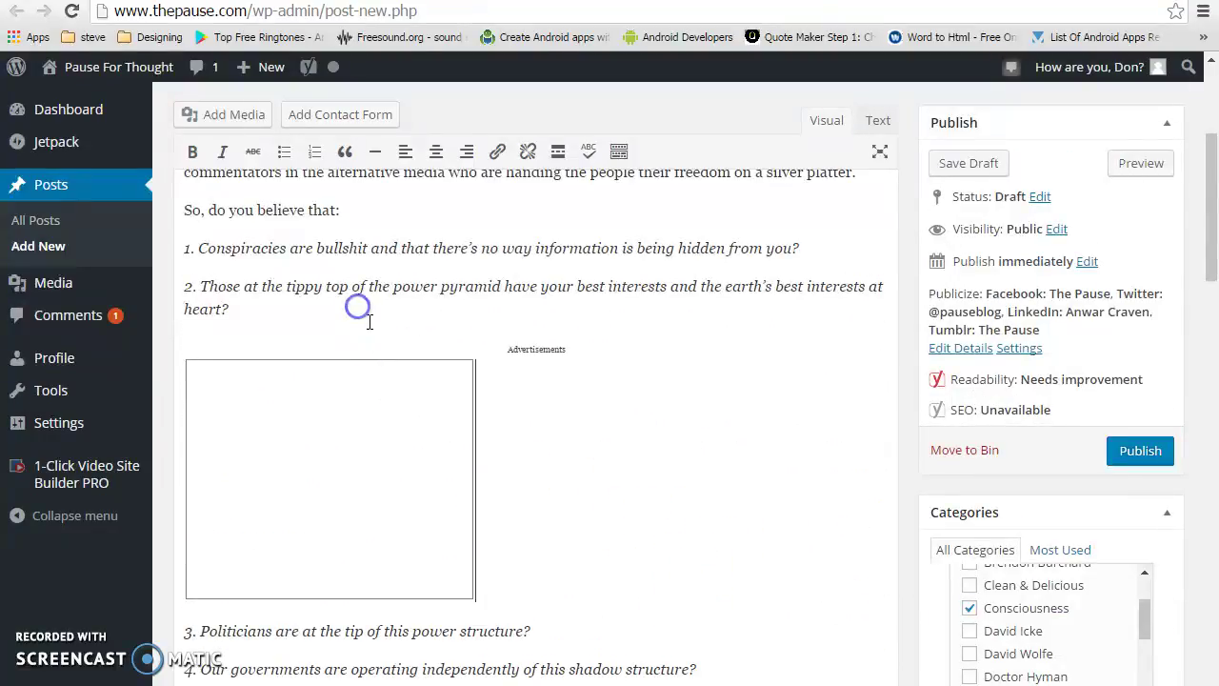
pyautogui.moveTo(389, 308); pyautogui.dragTo(497, 485)
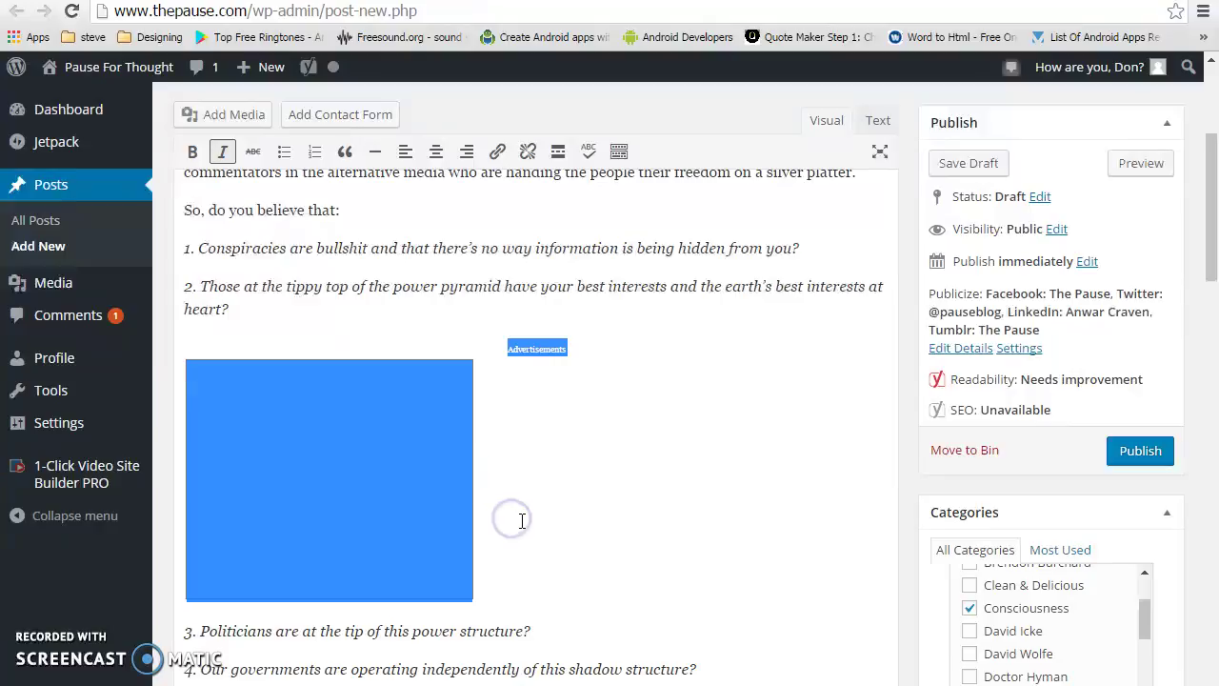
pyautogui.press('Delete')
pyautogui.click(517, 479)
# Start a new paragraph after the 'Much love, Phil.' sign-off
pyautogui.scroll(5, 517, 506)
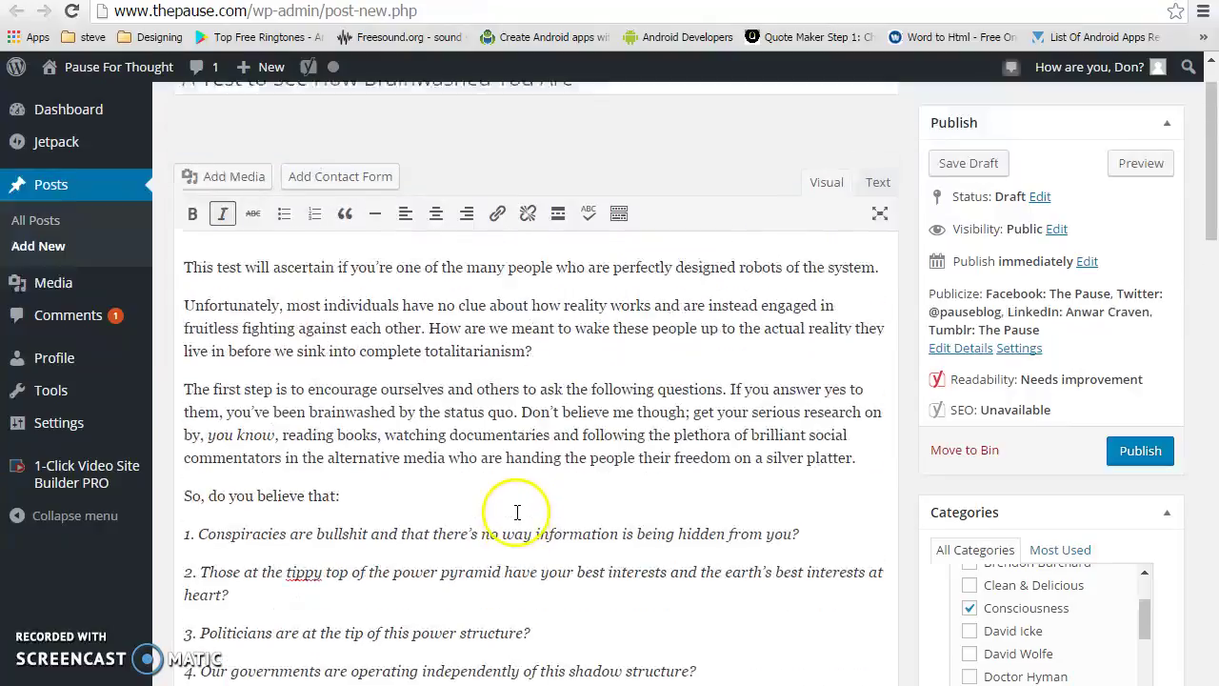
pyautogui.scroll(-15, 517, 514)
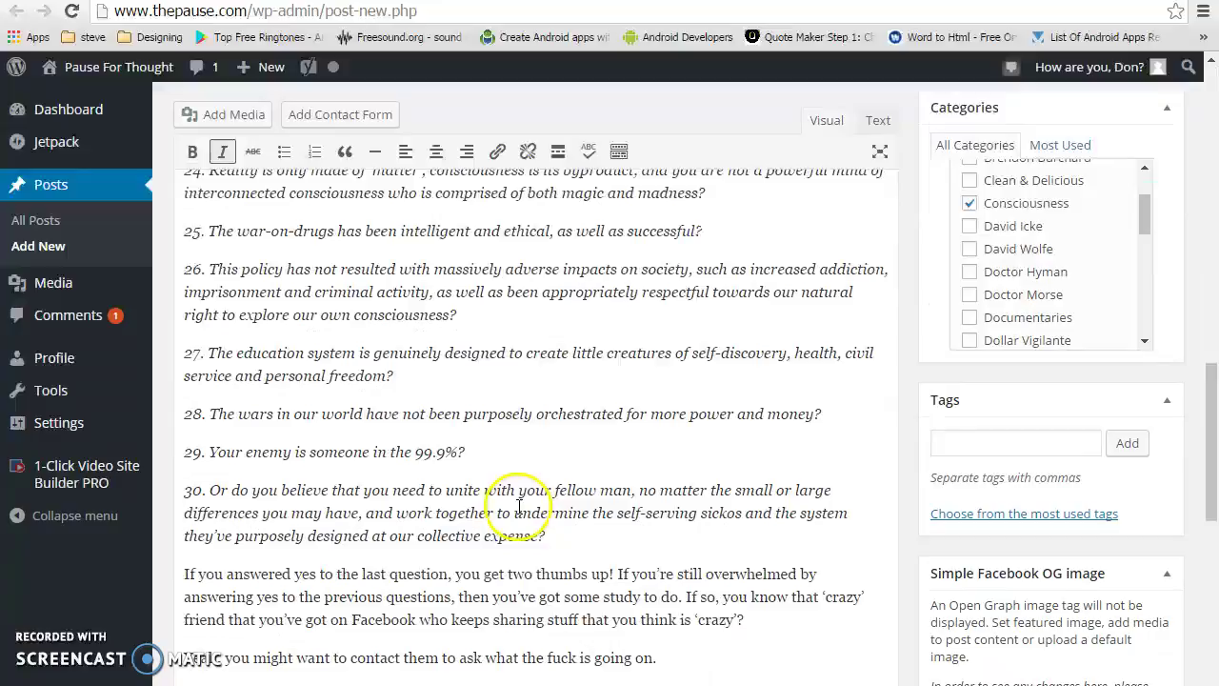
pyautogui.click(460, 422)
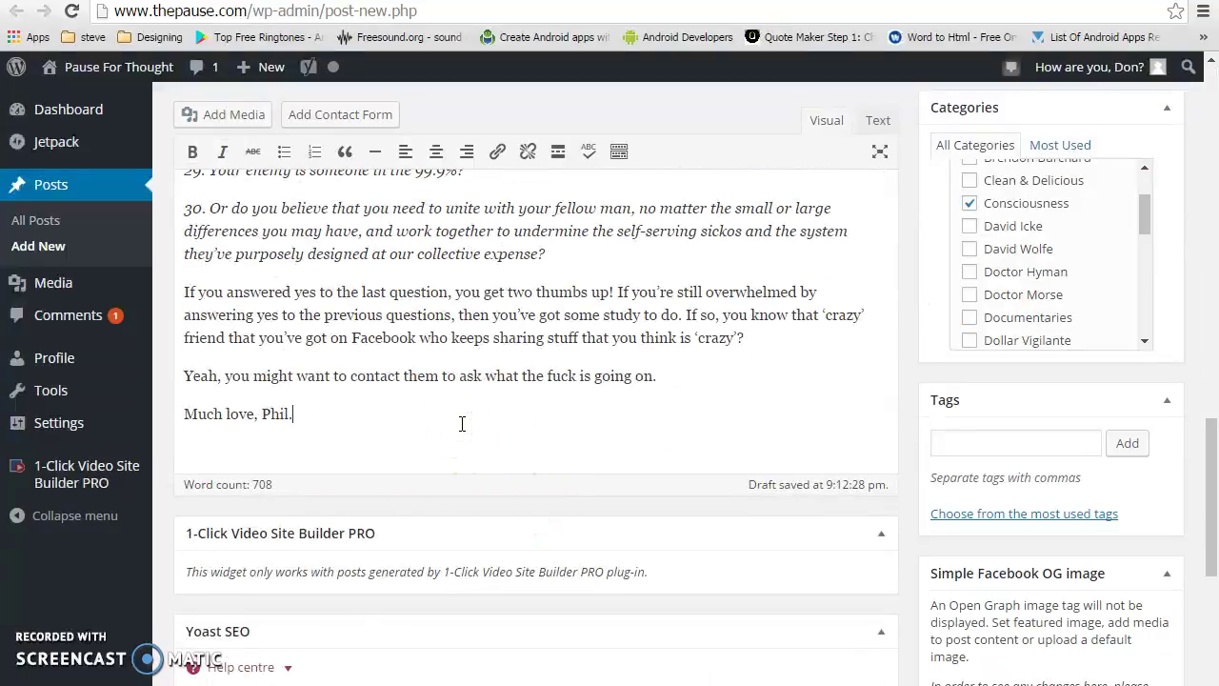
pyautogui.press('Return')
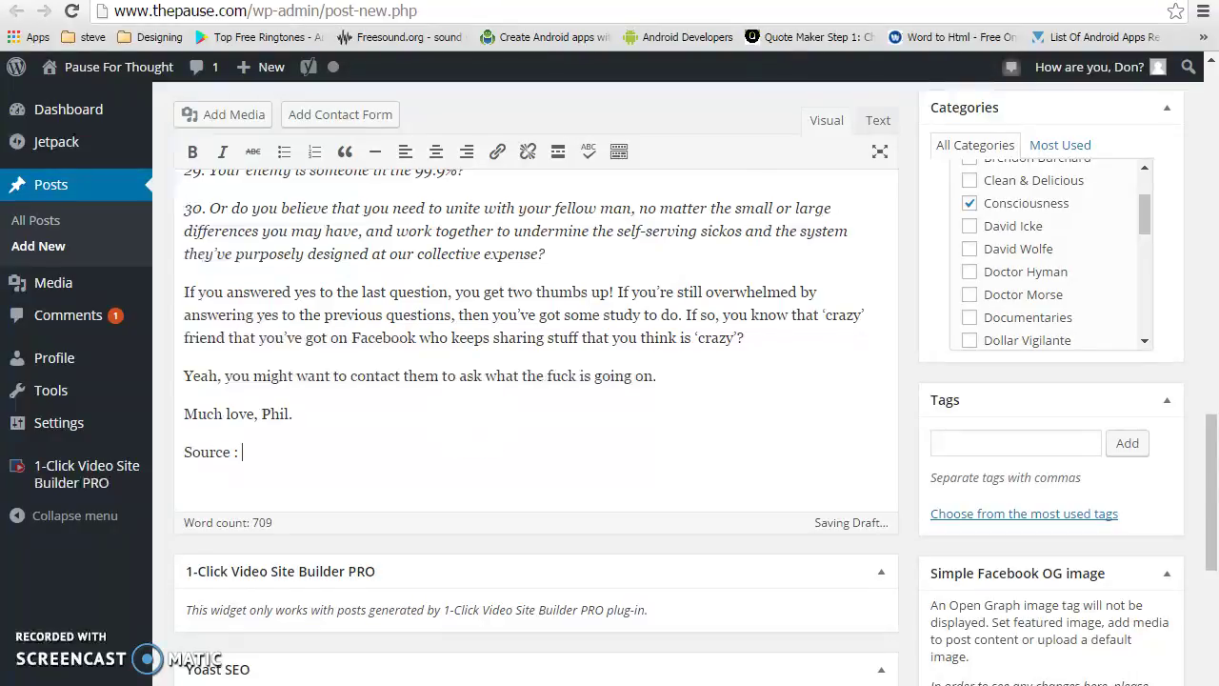
# Paste the Mind Unleashed article's web address after 'Source :'
pyautogui.hotkey('ctrl', 'Tab')
pyautogui.click(682, 16)
pyautogui.hotkey('ctrl', 'c')
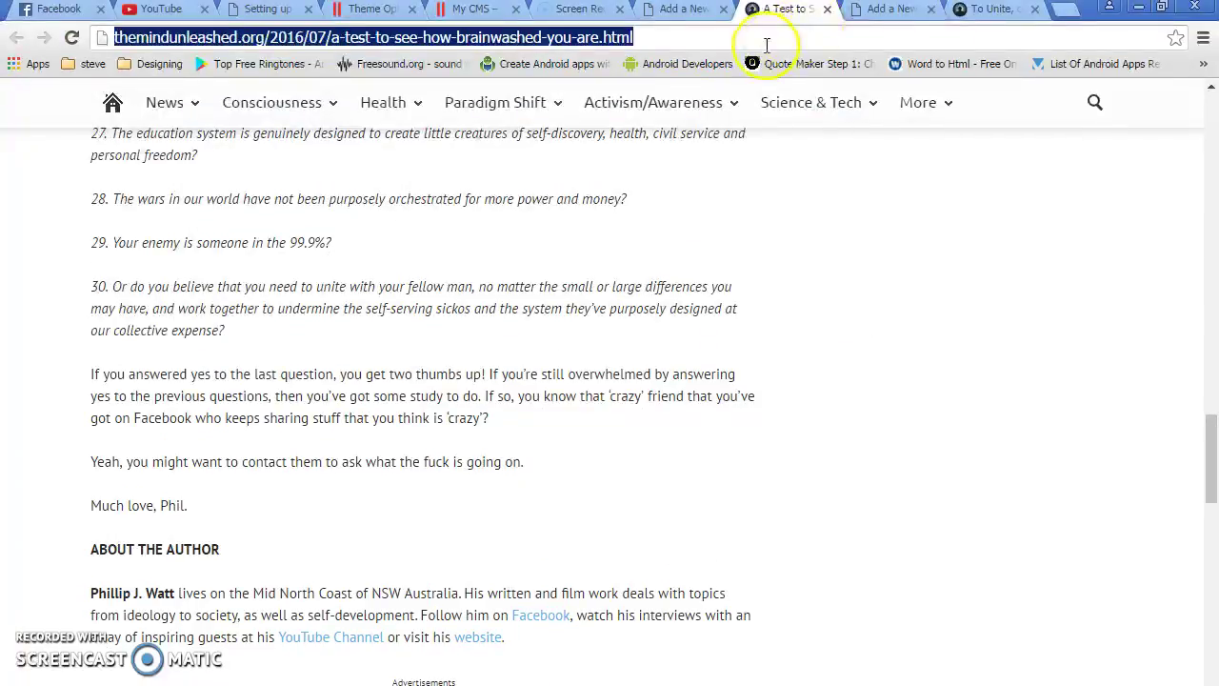
pyautogui.click(675, 13)
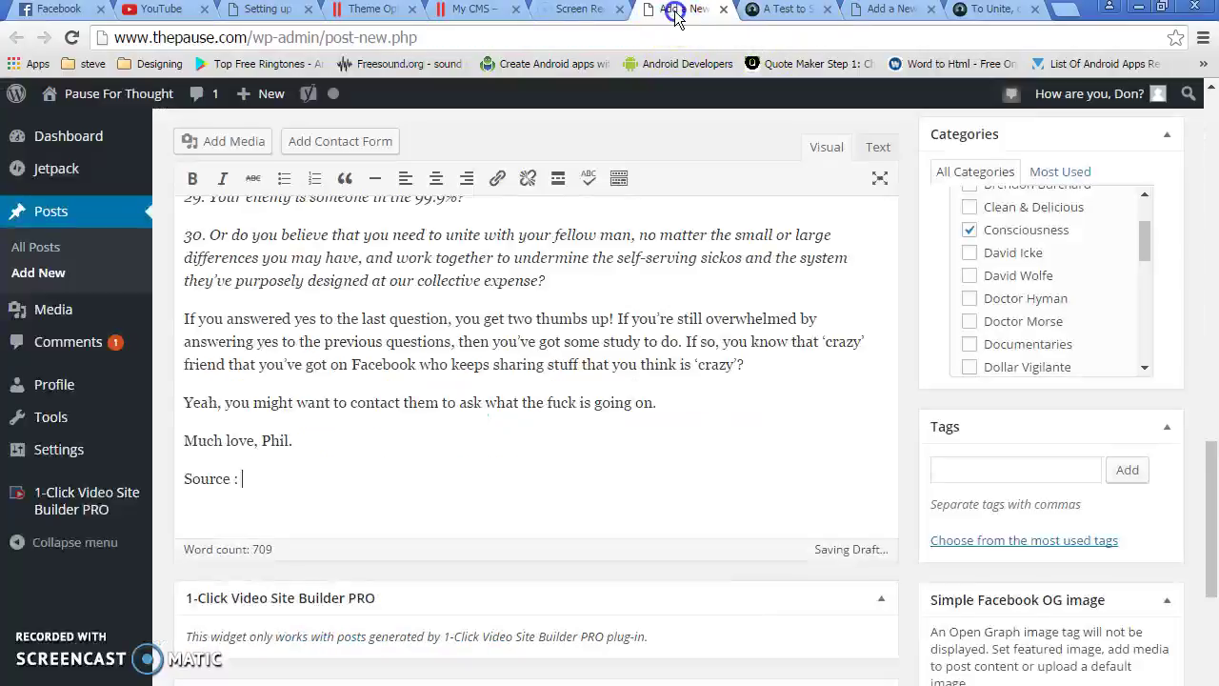
pyautogui.click(323, 486)
pyautogui.hotkey('ctrl', 'v')
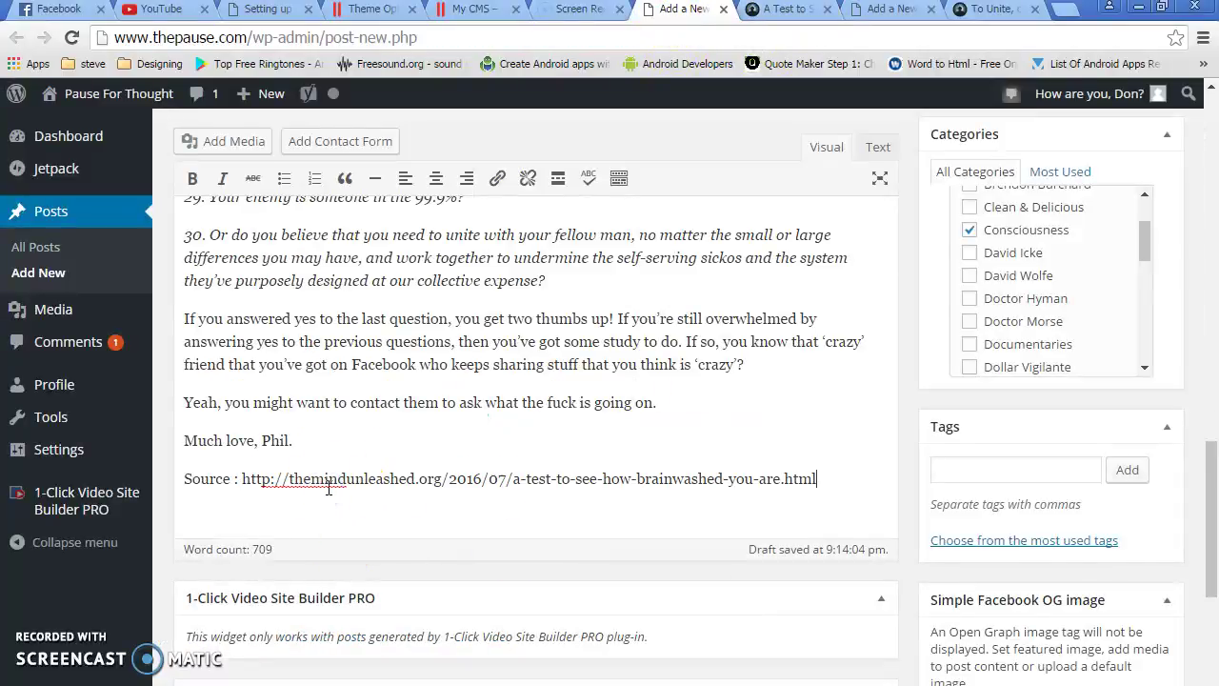
# Turn the pasted address into an active hyperlink
pyautogui.moveTo(814, 479); pyautogui.dragTo(248, 487)
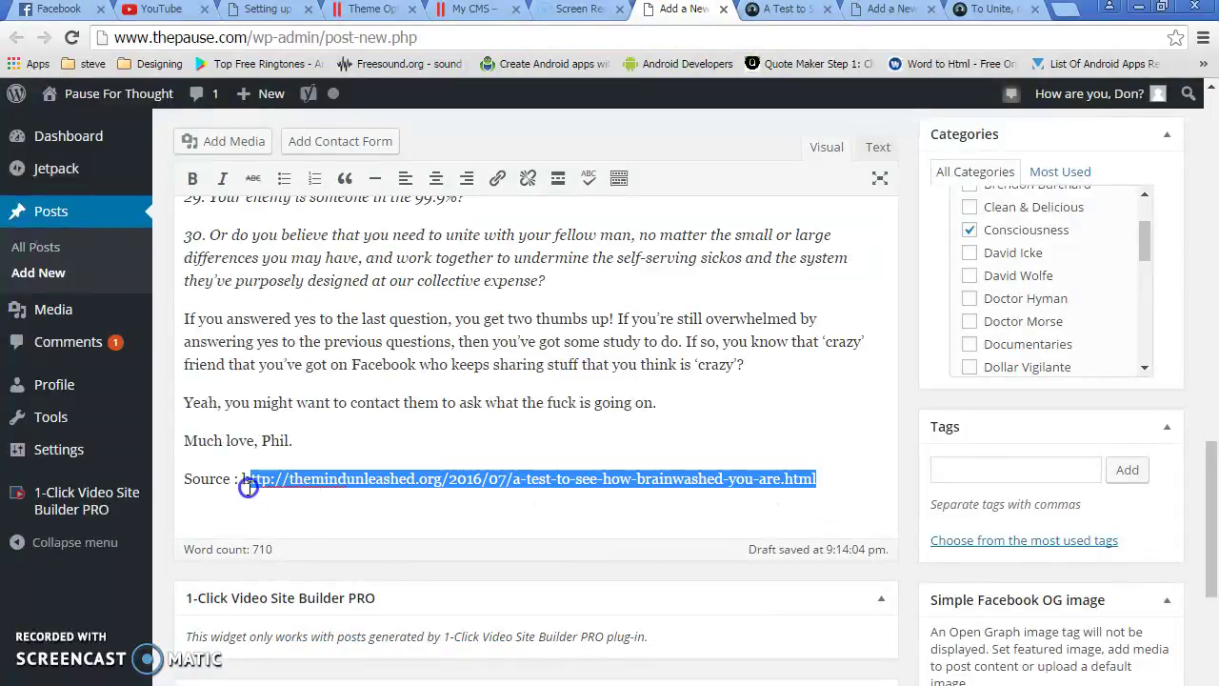
pyautogui.click(499, 181)
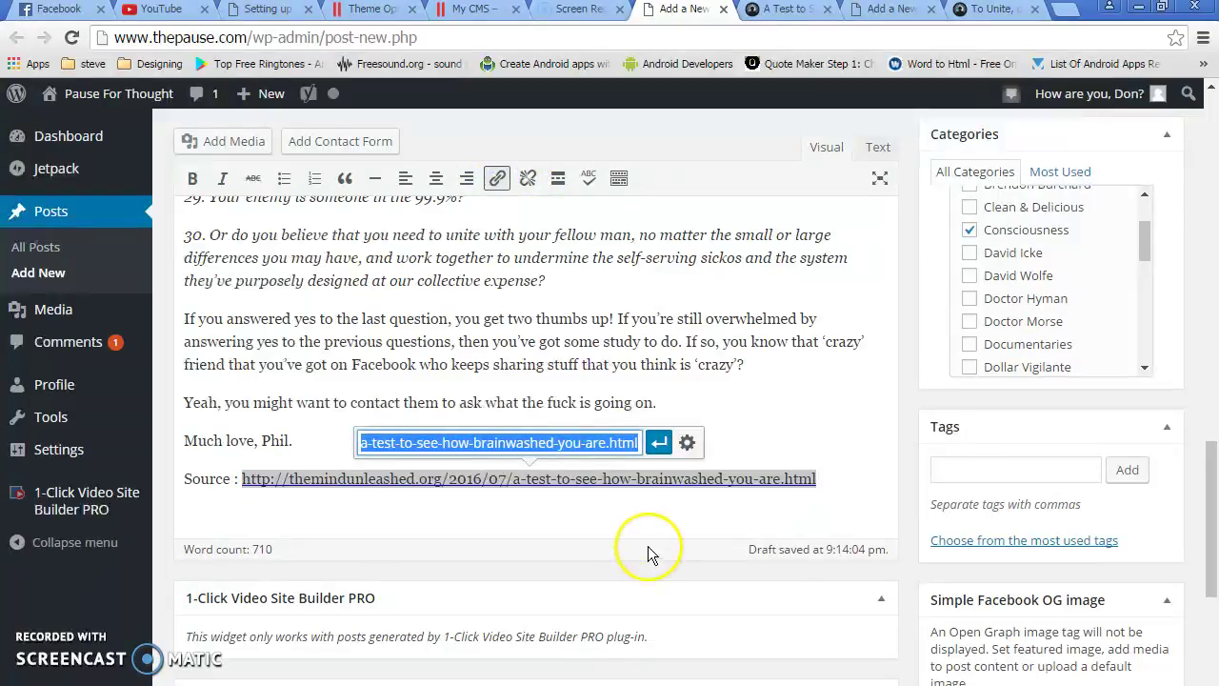
pyautogui.click(663, 446)
pyautogui.click(663, 495)
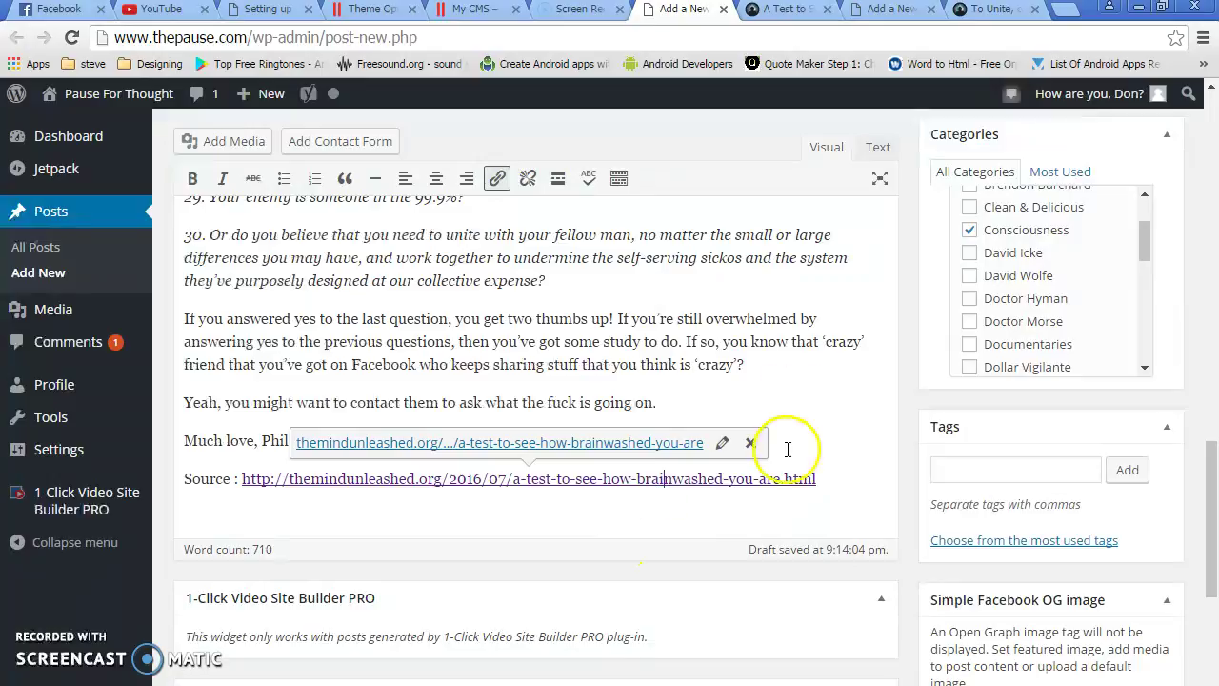
pyautogui.click(787, 320)
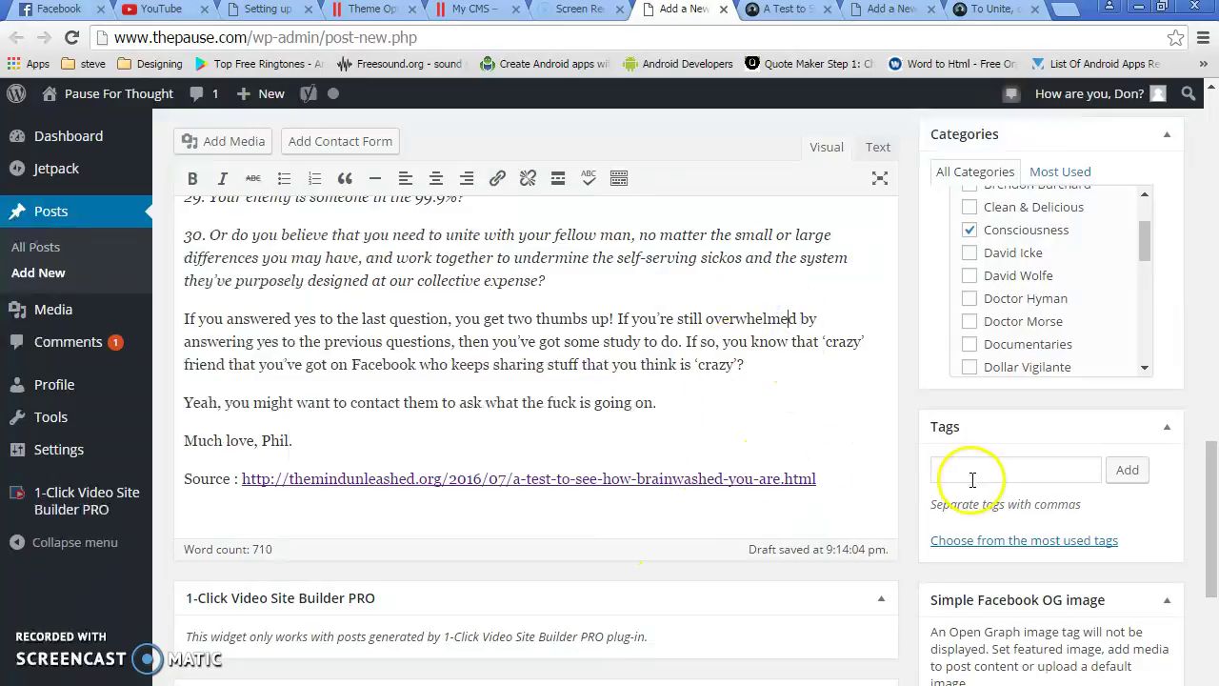
pyautogui.scroll(2, 1092, 566)
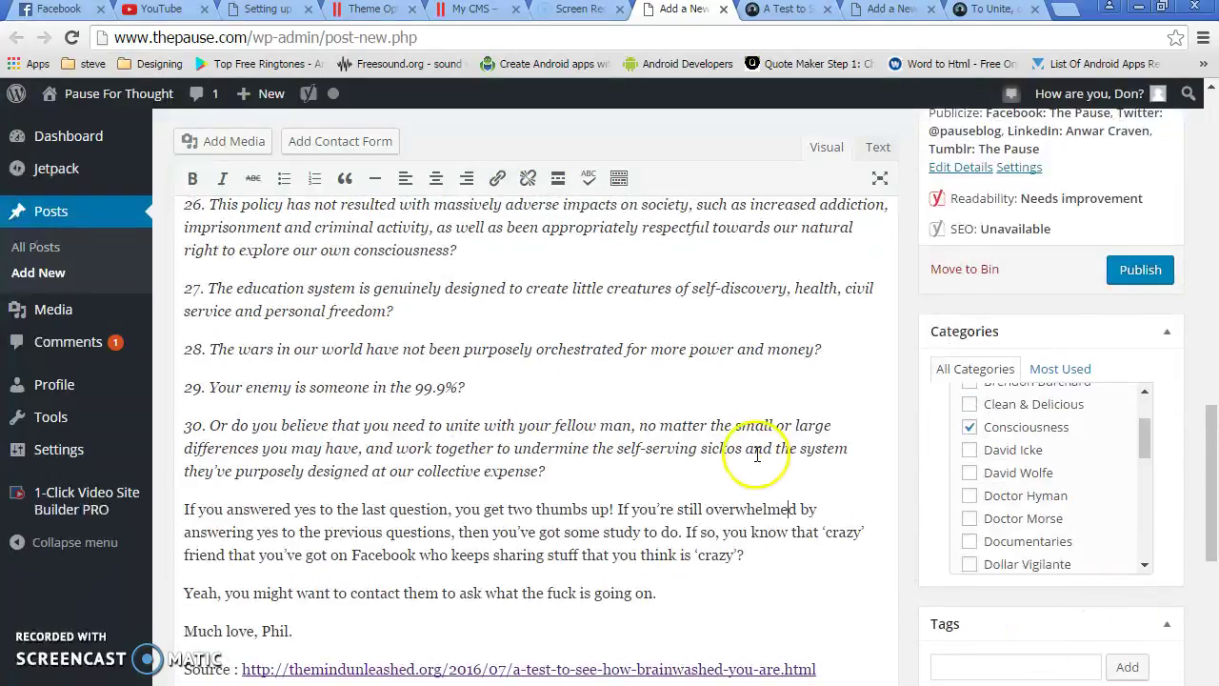
pyautogui.scroll(10, 772, 468)
# Collapse the Publish and Categories boxes in the sidebar
pyautogui.scroll(5, 777, 469)
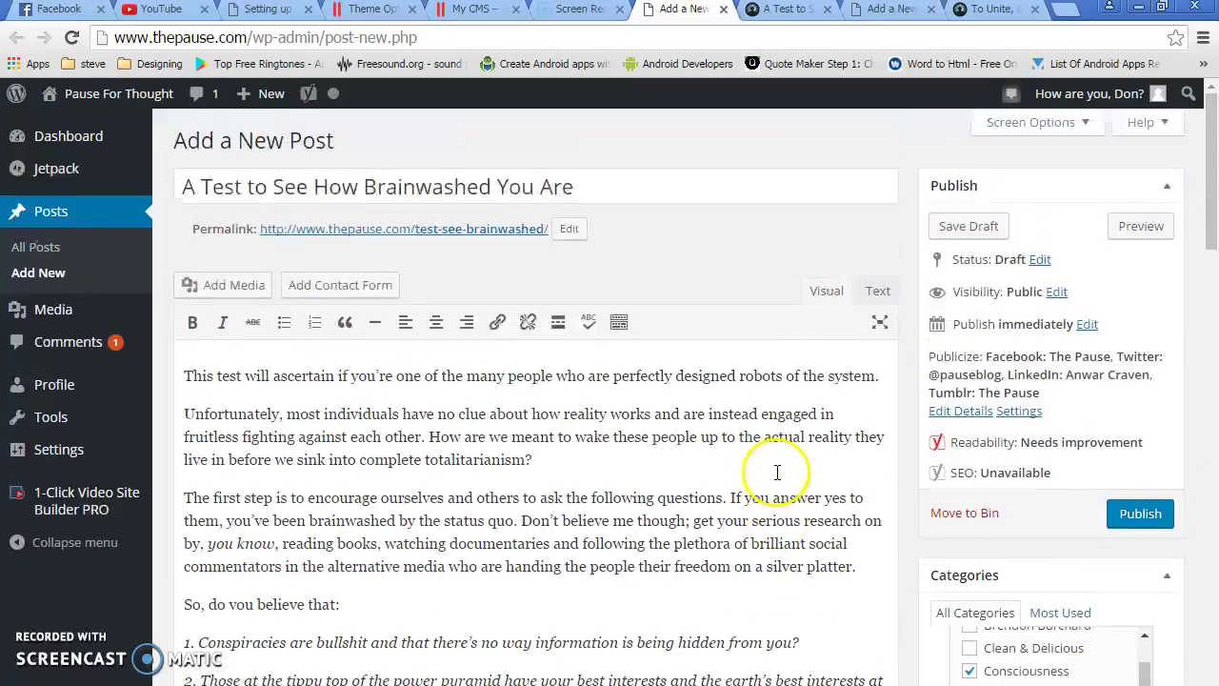
pyautogui.scroll(-3, 1012, 498)
pyautogui.scroll(2, 925, 494)
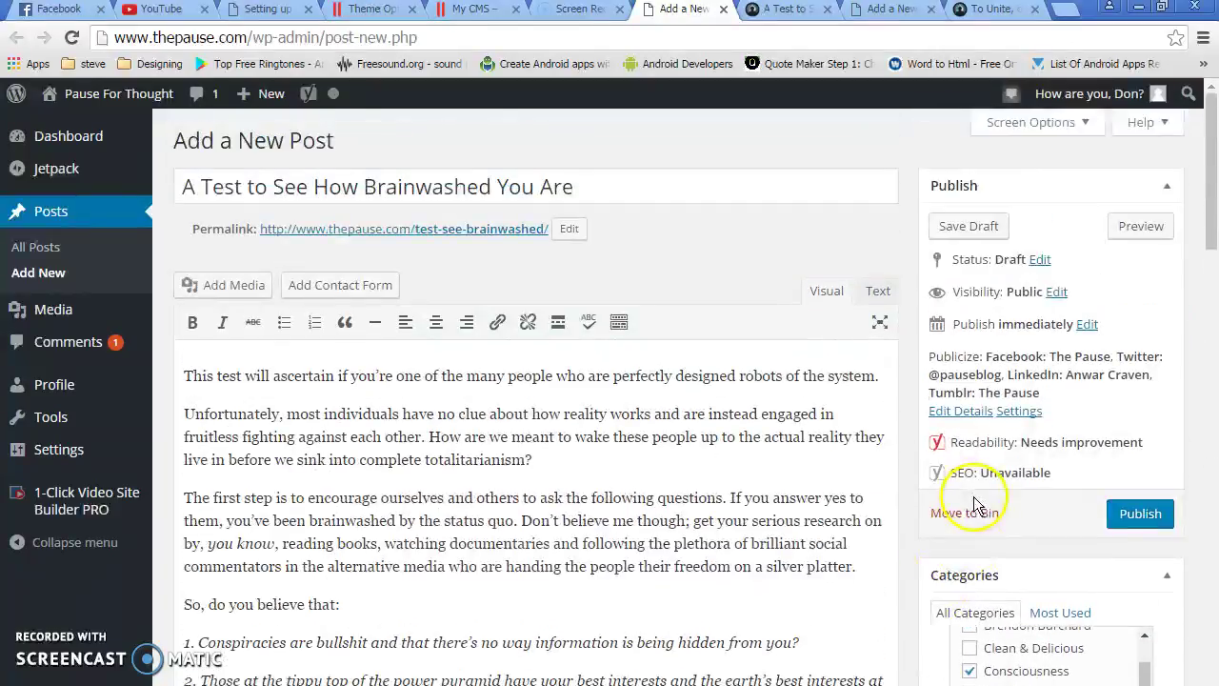
pyautogui.click(1164, 188)
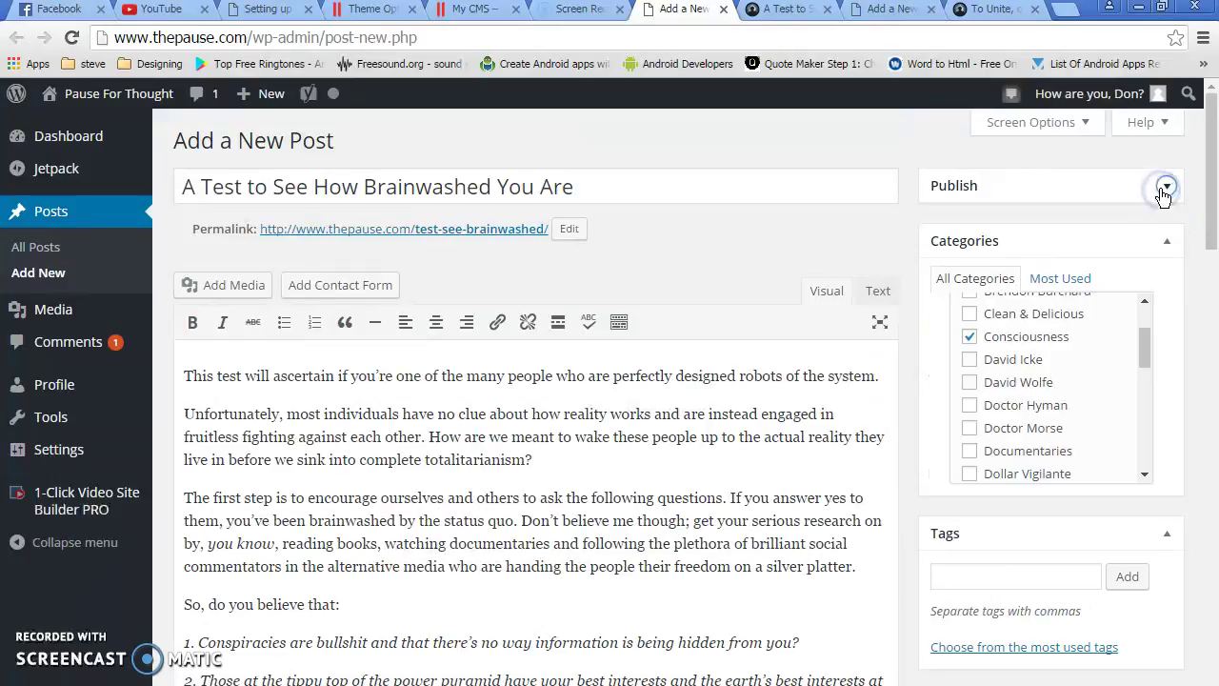
pyautogui.click(1169, 243)
# Add the tags test, how, brainwashed, you and are to the post
pyautogui.click(995, 339)
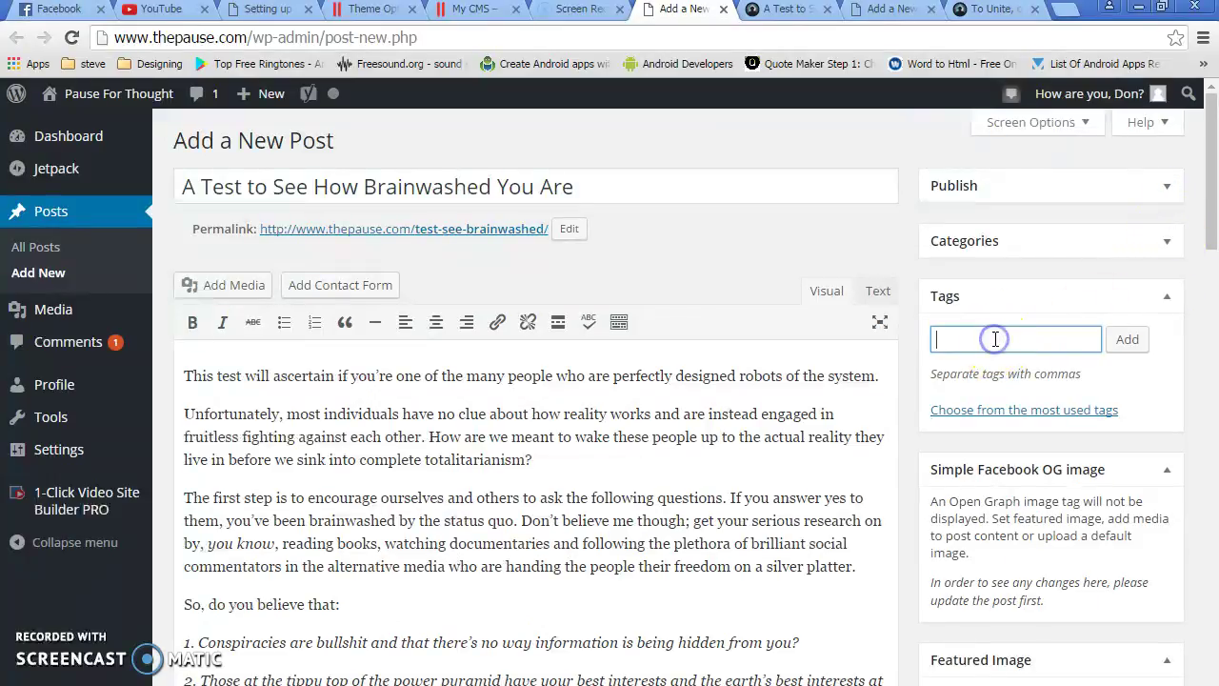
pyautogui.write('test')
pyautogui.press('Return')
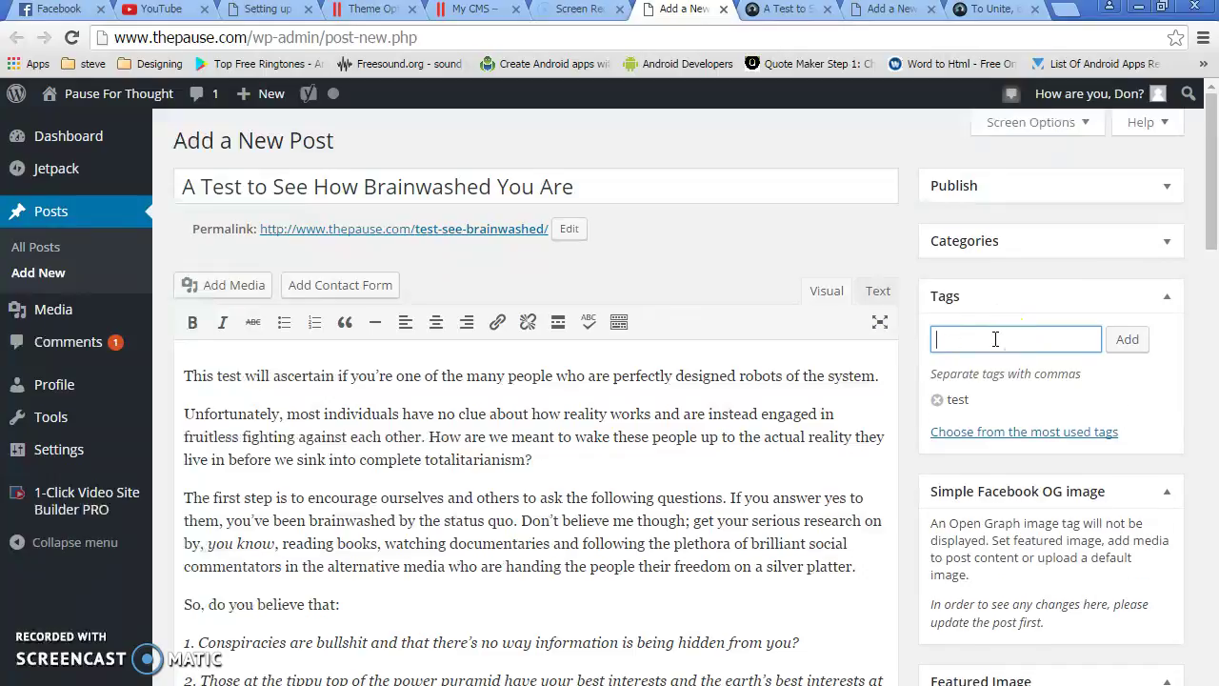
pyautogui.write('how')
pyautogui.press('Return')
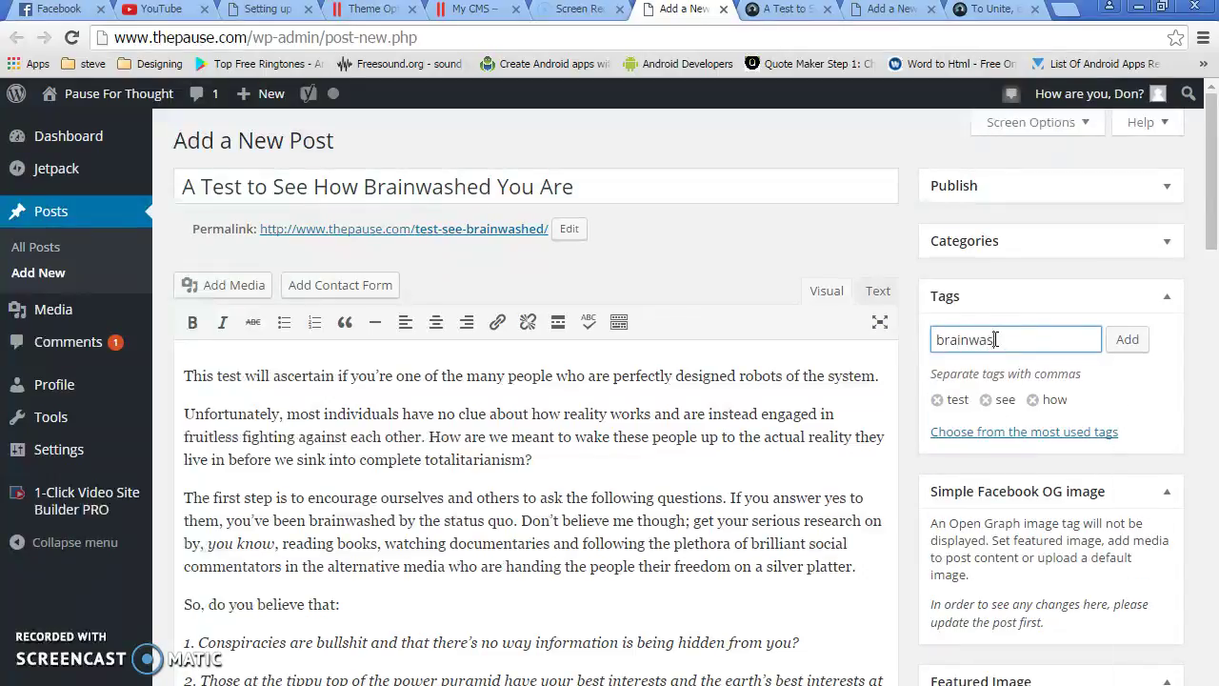
pyautogui.write('brainwashed')
pyautogui.press('Return')
pyautogui.write('yo')
pyautogui.press('Return')
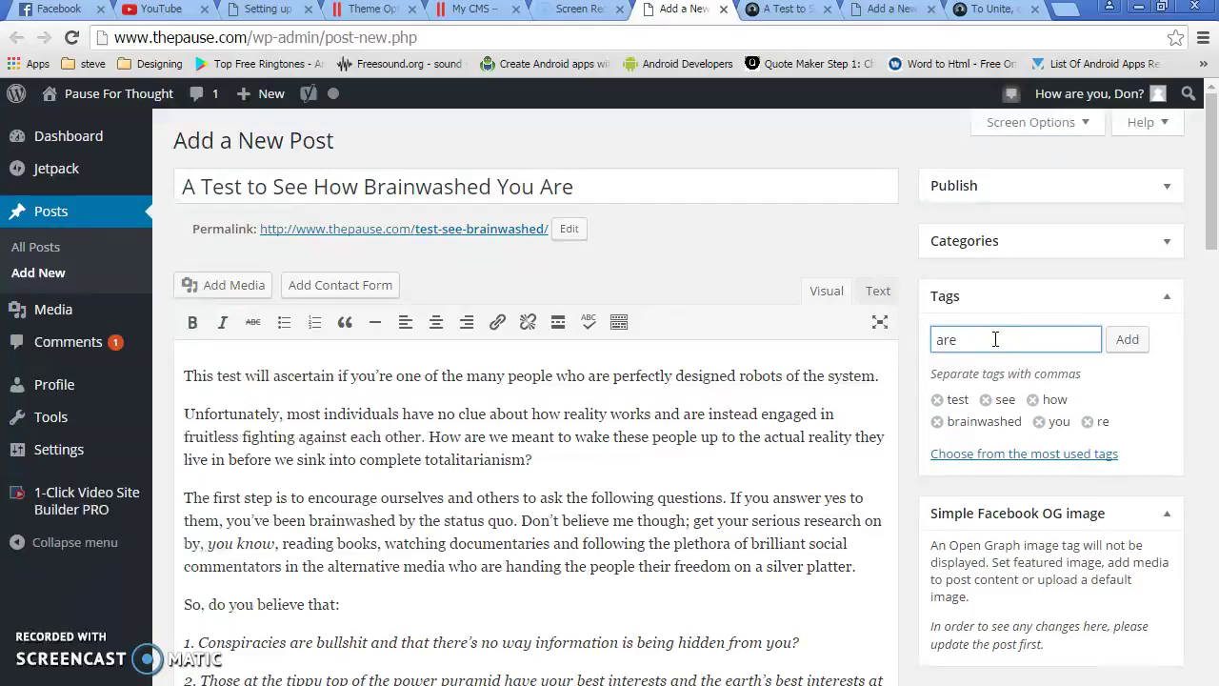
pyautogui.write('are')
pyautogui.press('Return')
pyautogui.scroll(-1, 1199, 571)
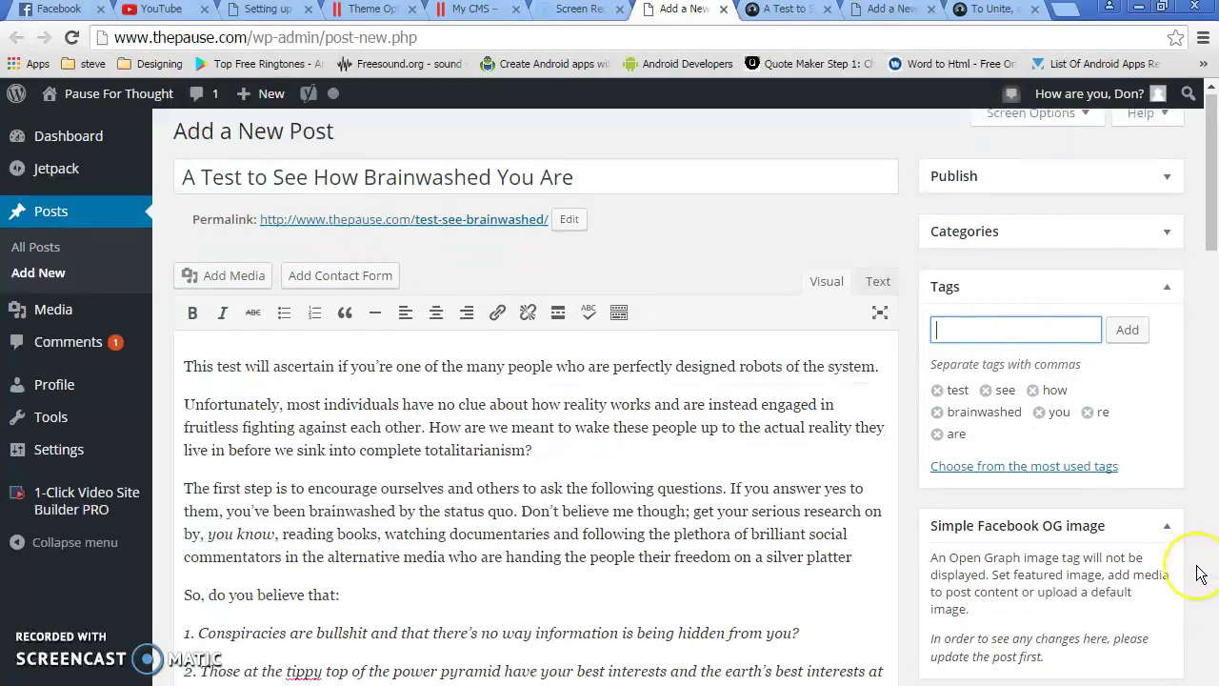
pyautogui.scroll(-3, 1198, 572)
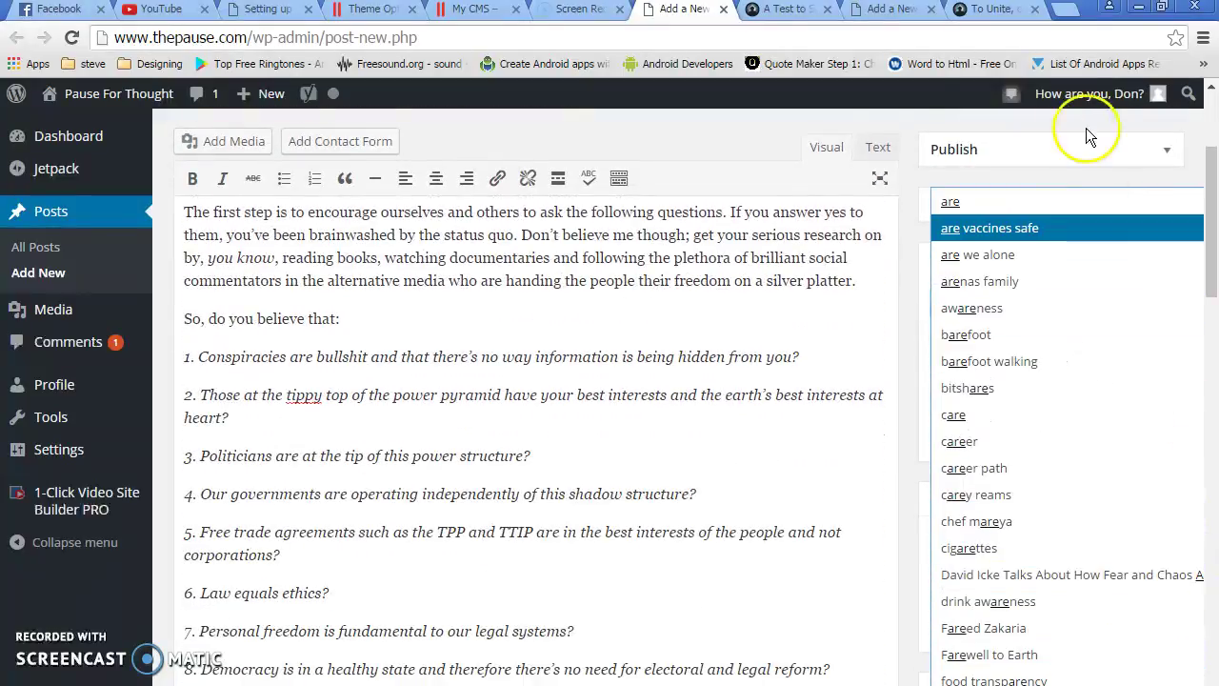
# Upload syntheticbrain.jpg (1050 × 700) and set it as the post's featured image
pyautogui.click(847, 394)
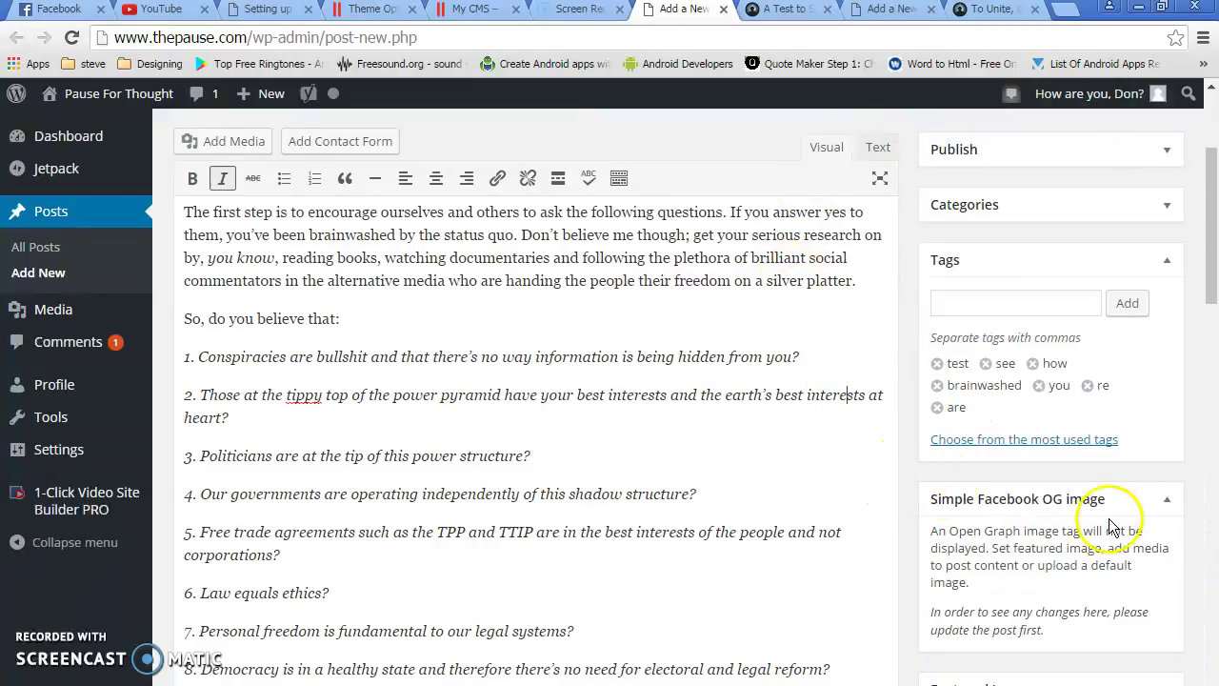
pyautogui.click(1167, 499)
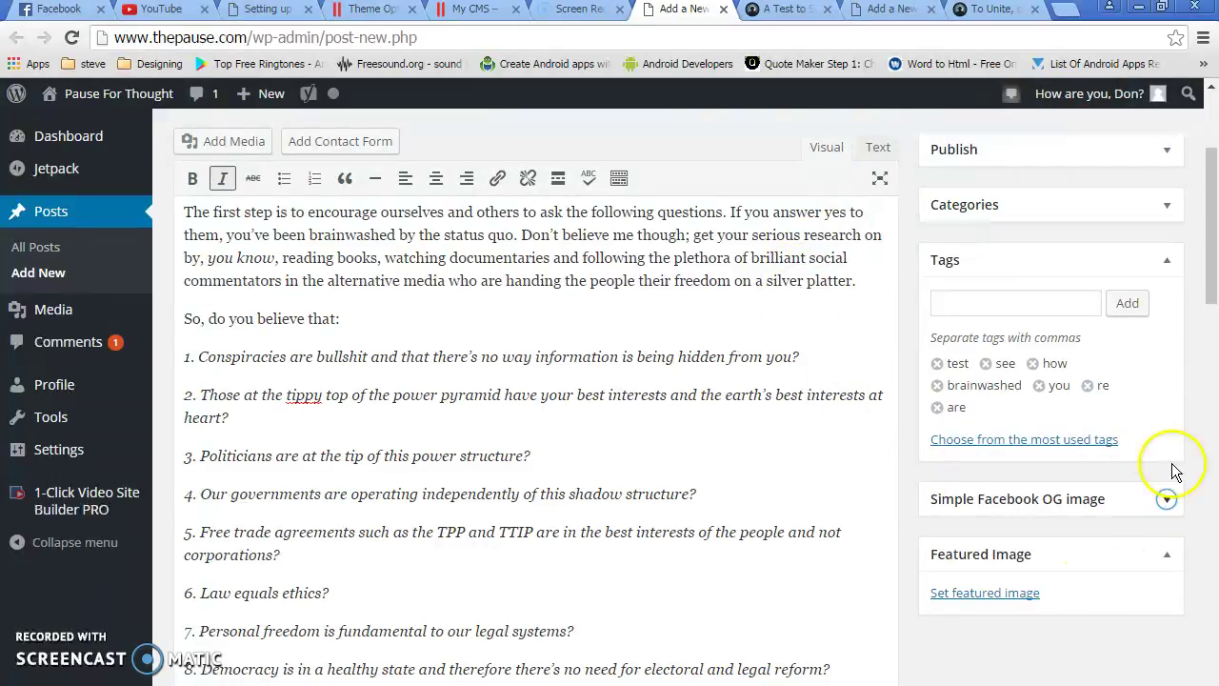
pyautogui.click(997, 593)
pyautogui.click(57, 166)
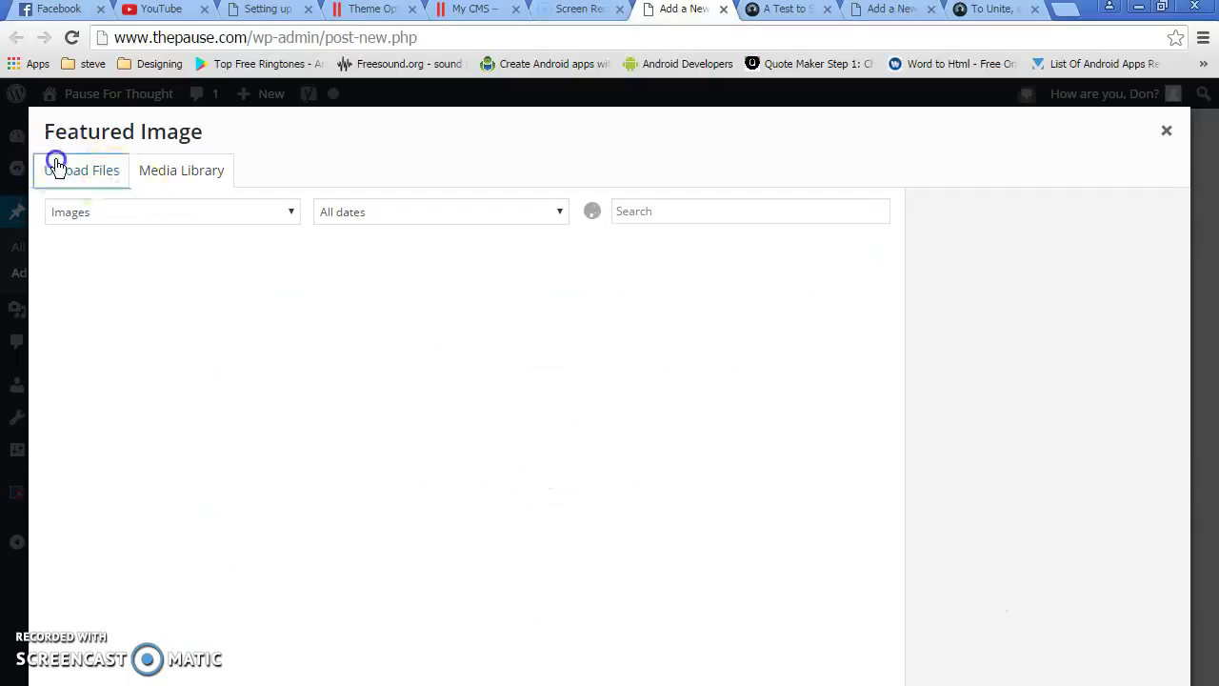
pyautogui.click(623, 461)
pyautogui.doubleClick(486, 321)
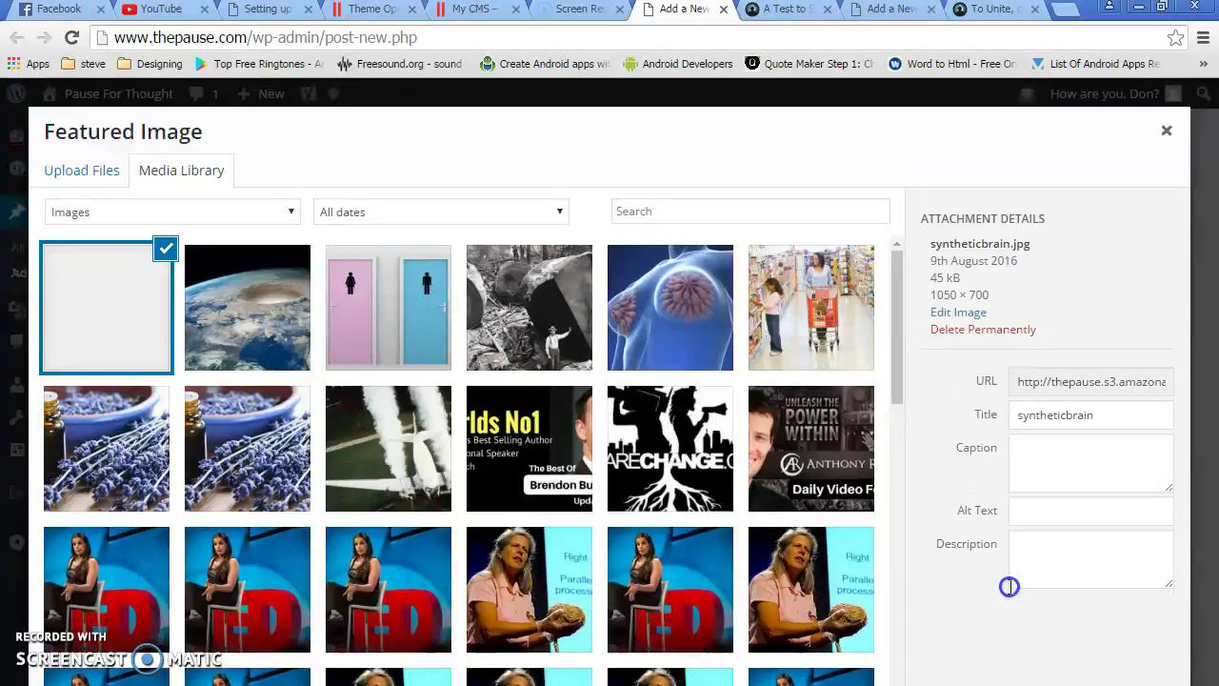
pyautogui.click(1109, 607)
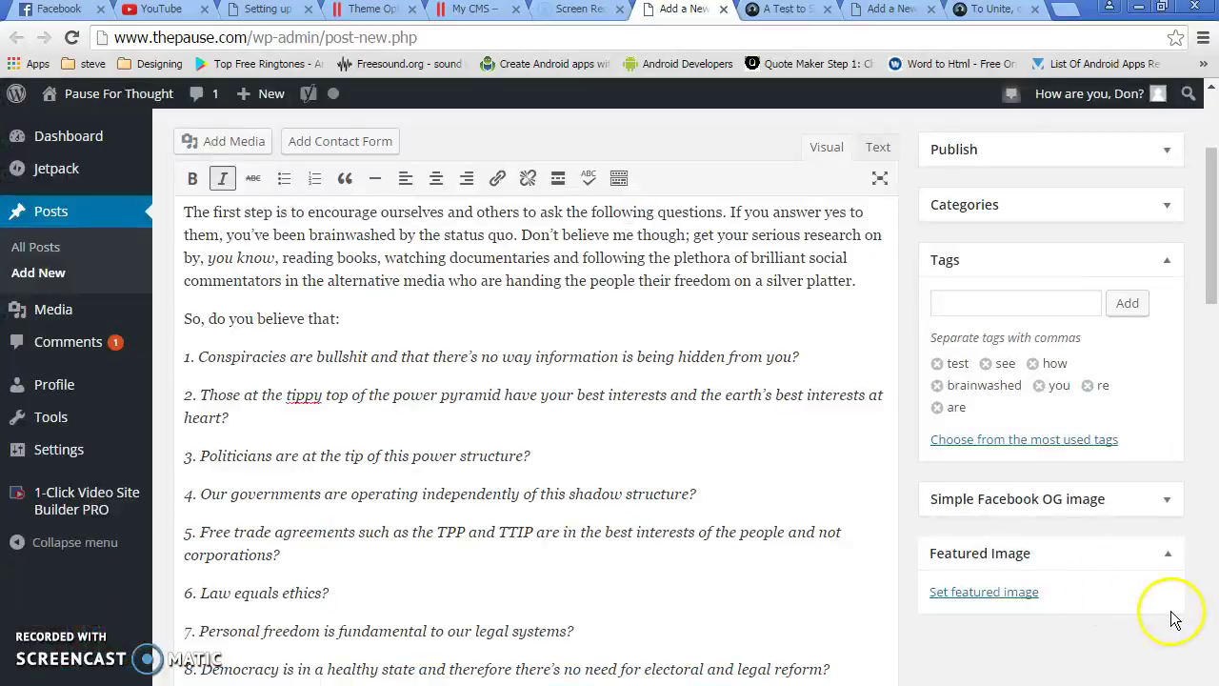
pyautogui.scroll(-3, 1178, 619)
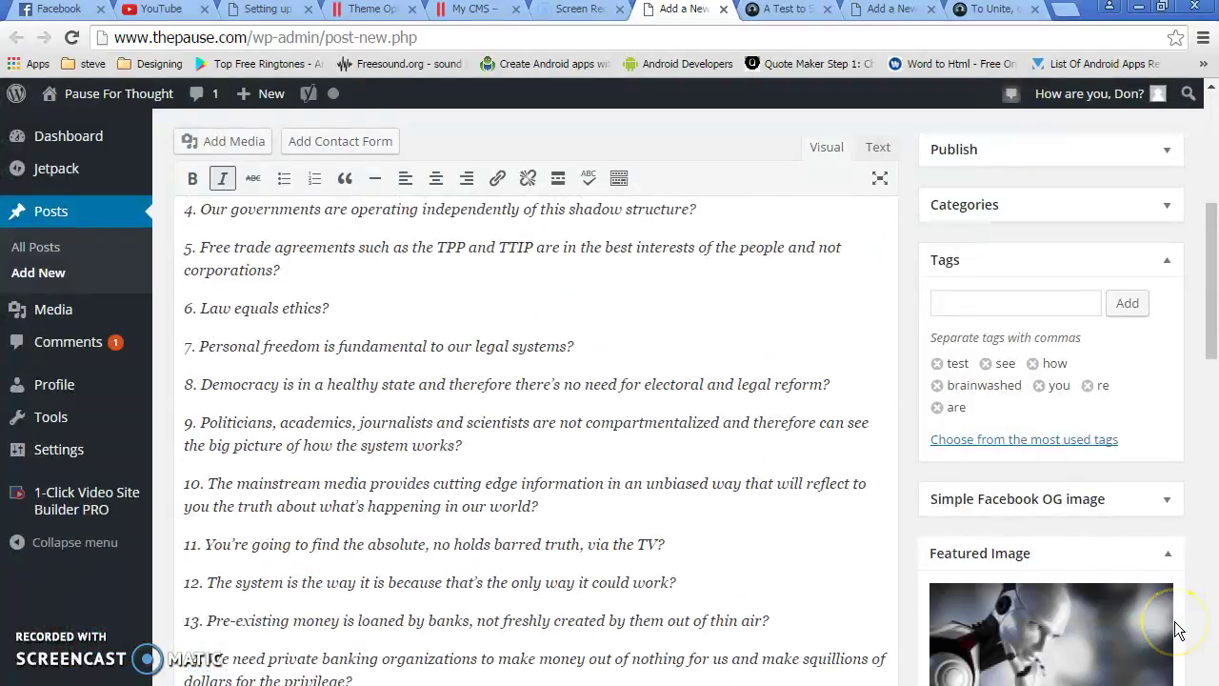
pyautogui.scroll(6, 1178, 624)
# Publish the post 'A Test to See How Brainwashed You Are' from the Publish box
pyautogui.click(1167, 187)
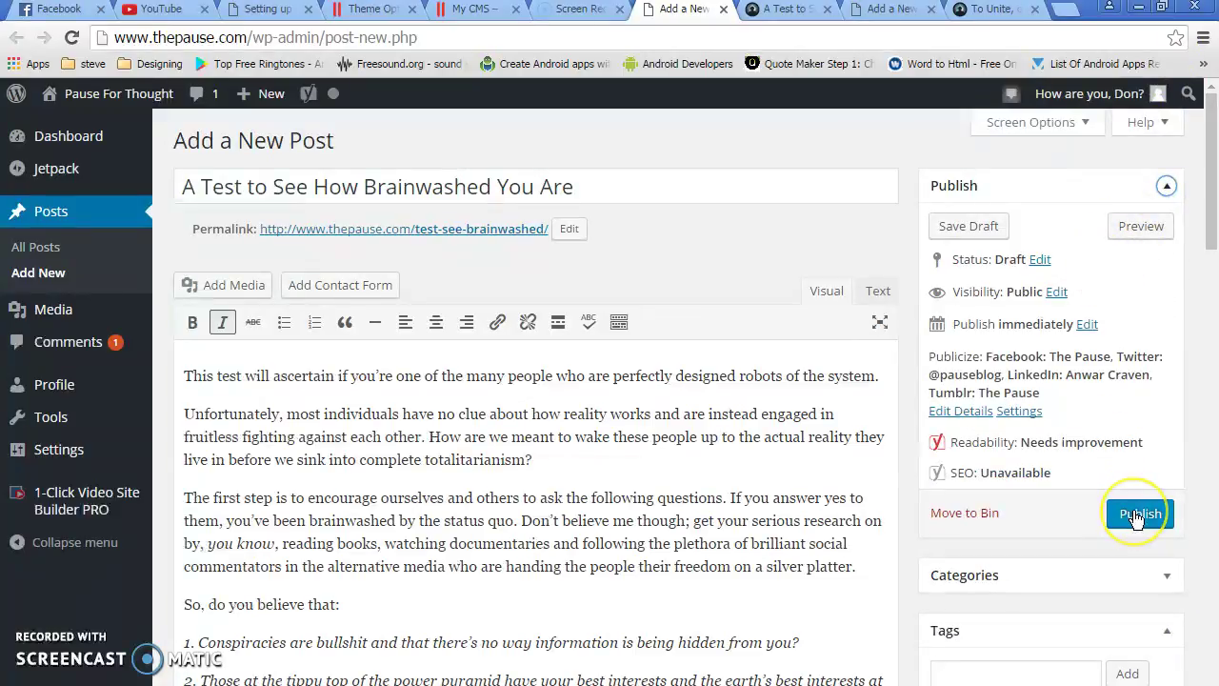
pyautogui.click(1136, 514)
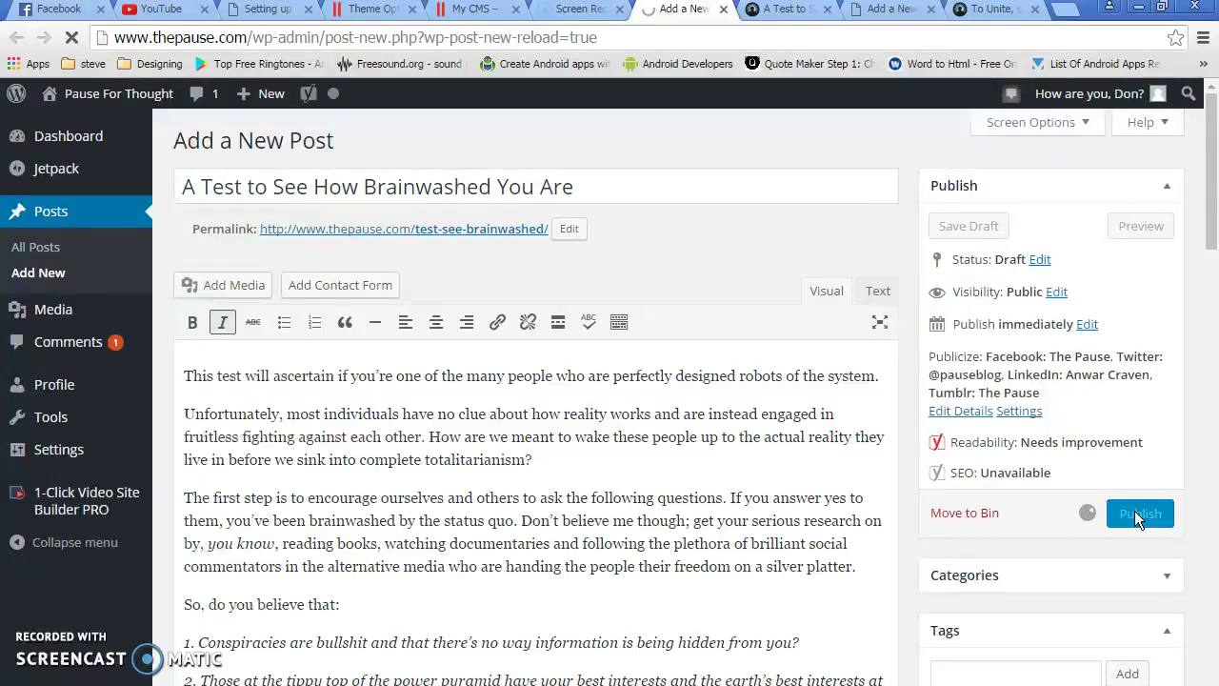
pyautogui.click(890, 12)
# Copy the 'To Unite, or Not to Unite?' article title into the new post's title field
pyautogui.click(991, 11)
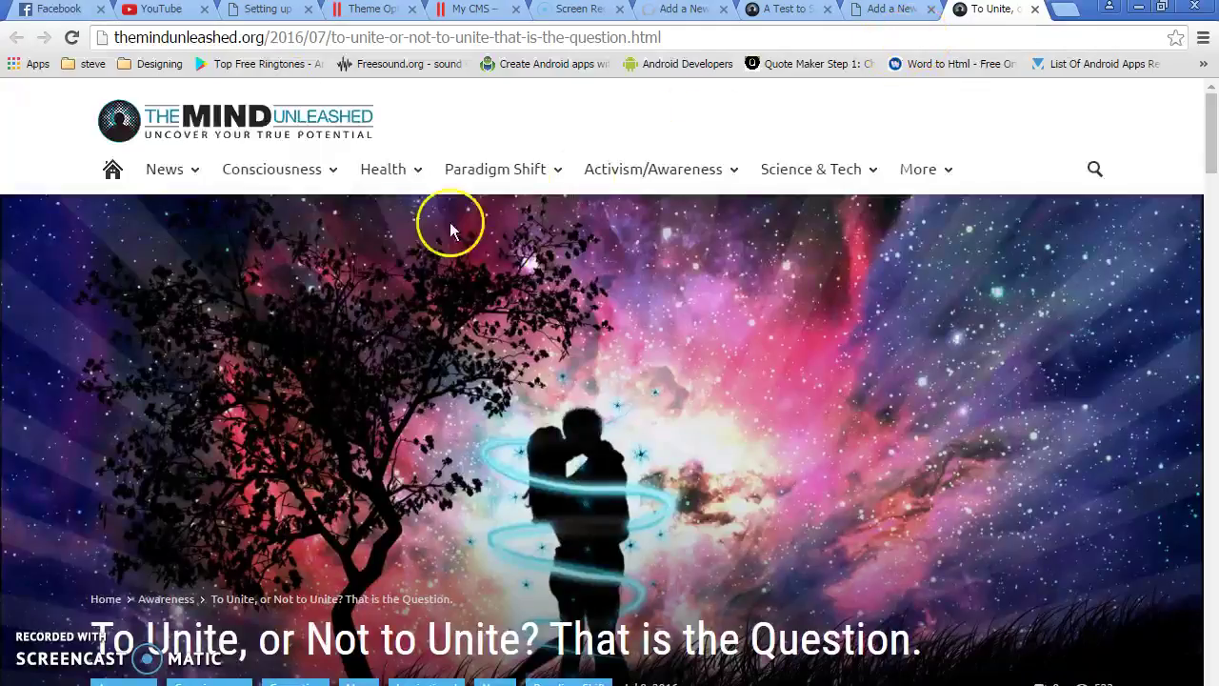
pyautogui.scroll(-1, 285, 581)
pyautogui.moveTo(108, 531); pyautogui.dragTo(974, 526)
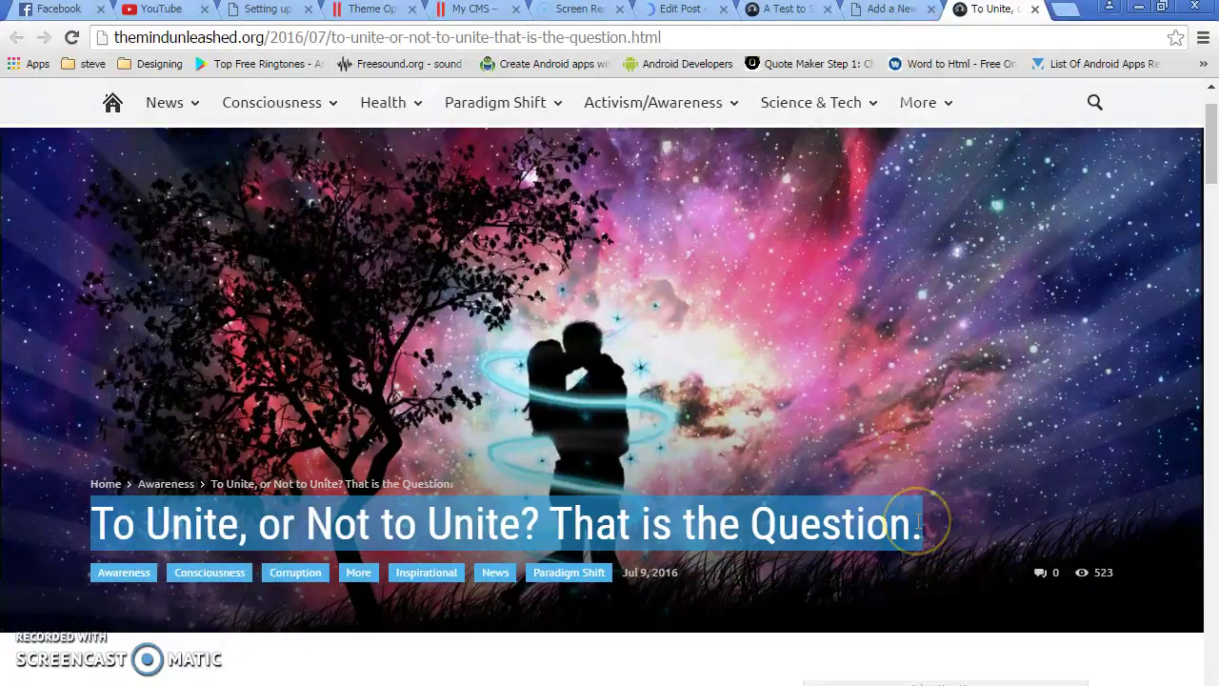
pyautogui.click(877, 12)
pyautogui.click(371, 184)
pyautogui.write('To Unite, or Not to Unite? That is the Question.')
# Check the published brainwashed test article page, then return to the To Unite article
pyautogui.click(991, 10)
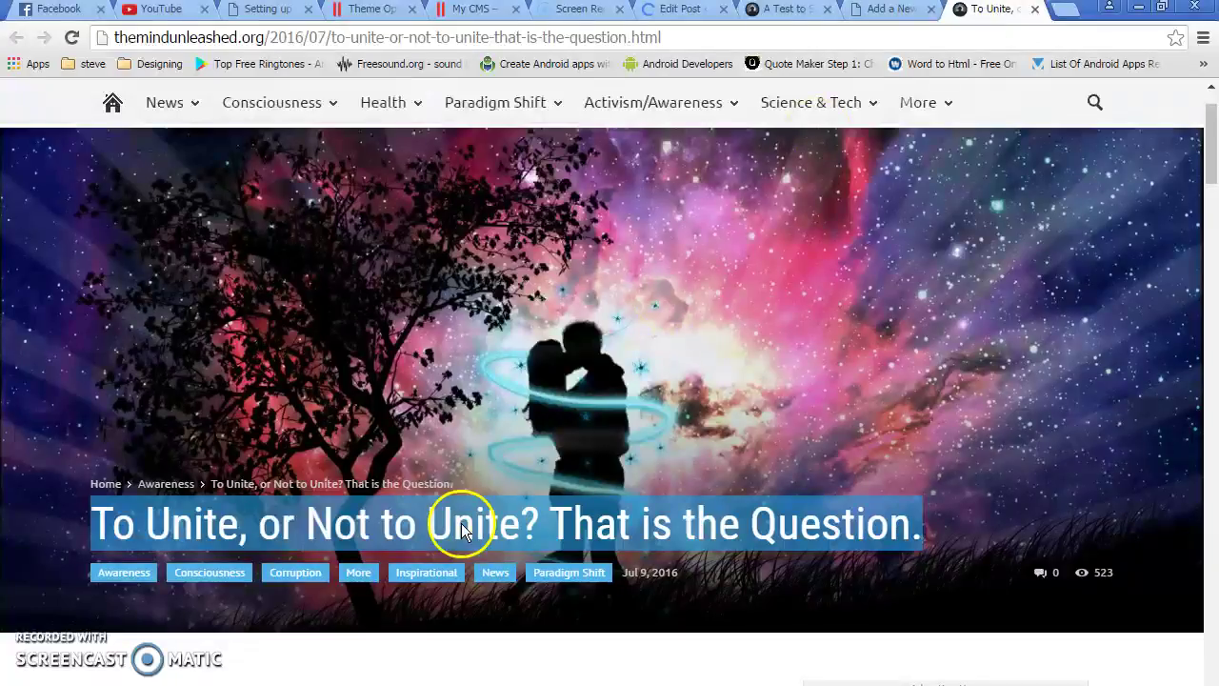
pyautogui.click(783, 18)
pyautogui.scroll(10, 1052, 577)
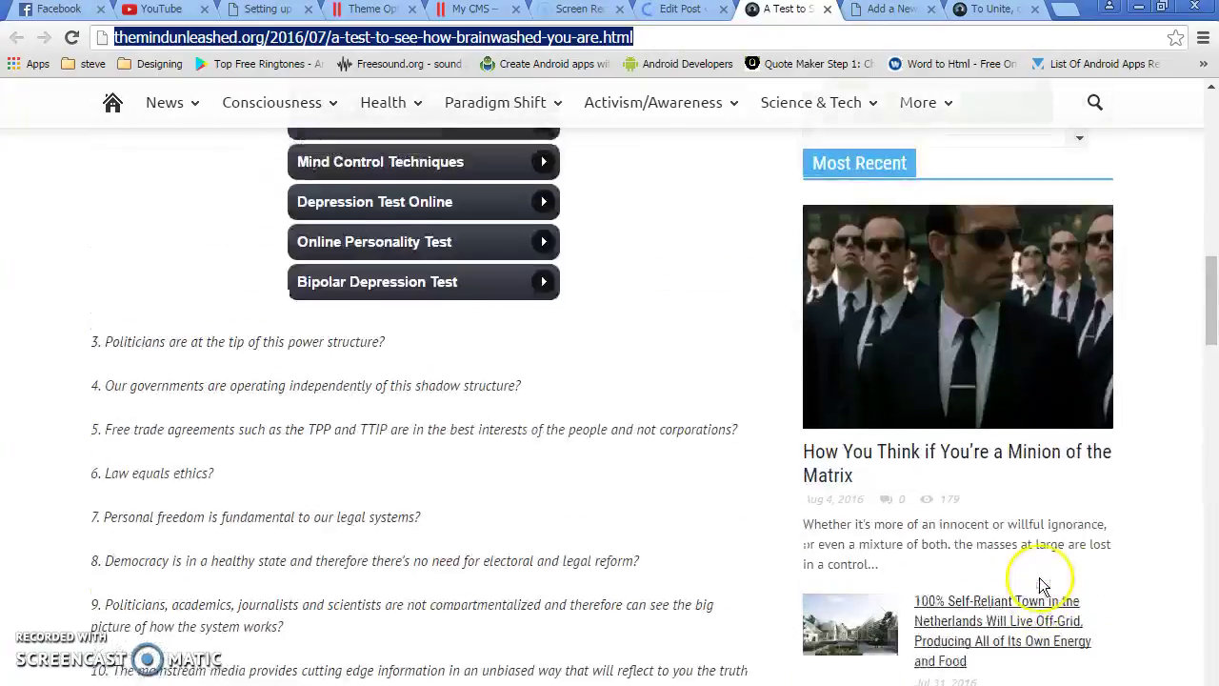
pyautogui.scroll(10, 1043, 586)
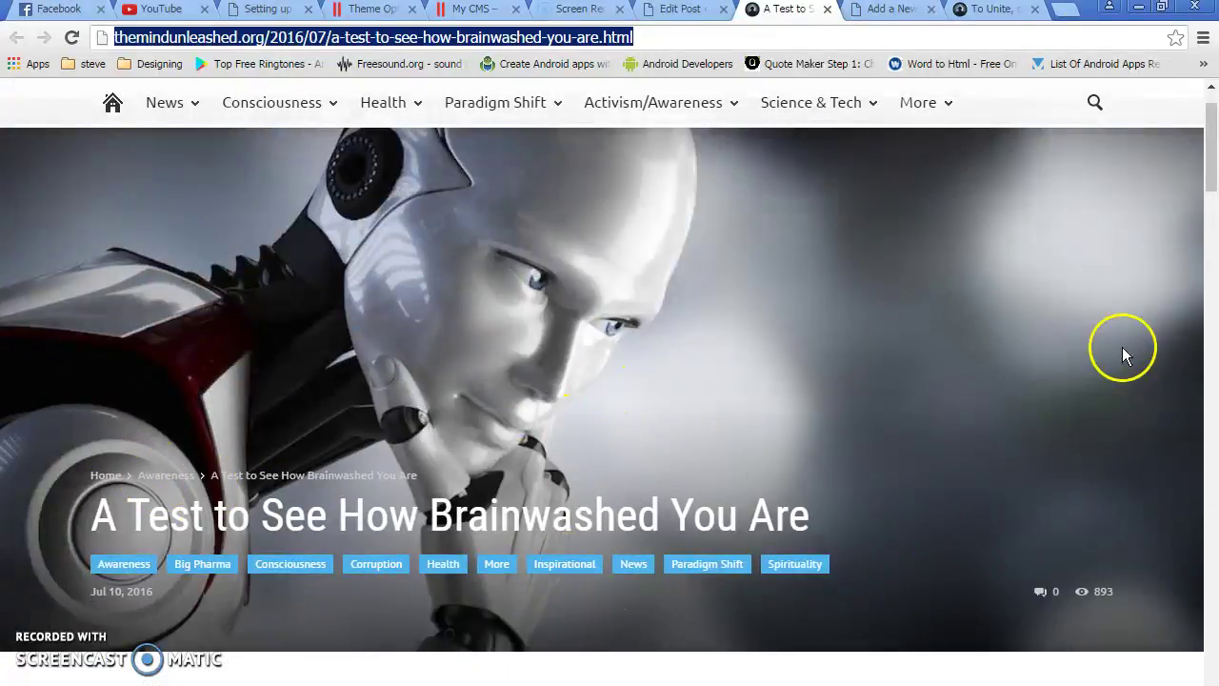
pyautogui.click(994, 11)
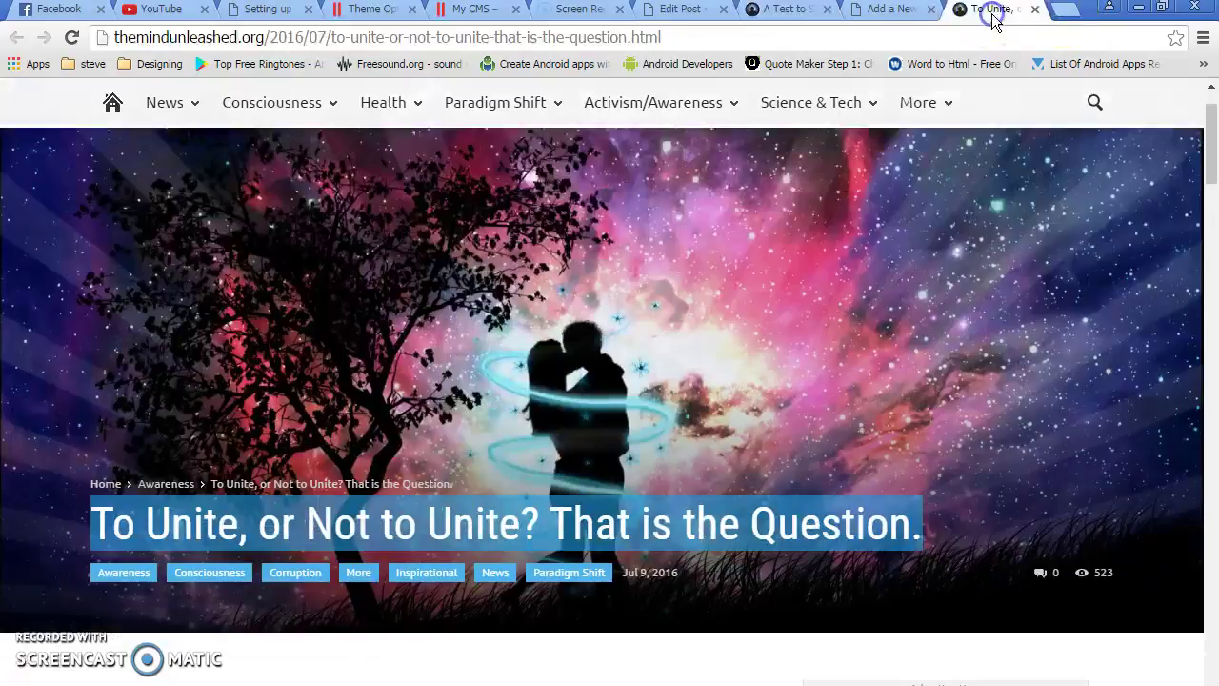
# Select and copy the To Unite article body from first paragraph to final line
pyautogui.click(798, 646)
pyautogui.scroll(-6, 798, 643)
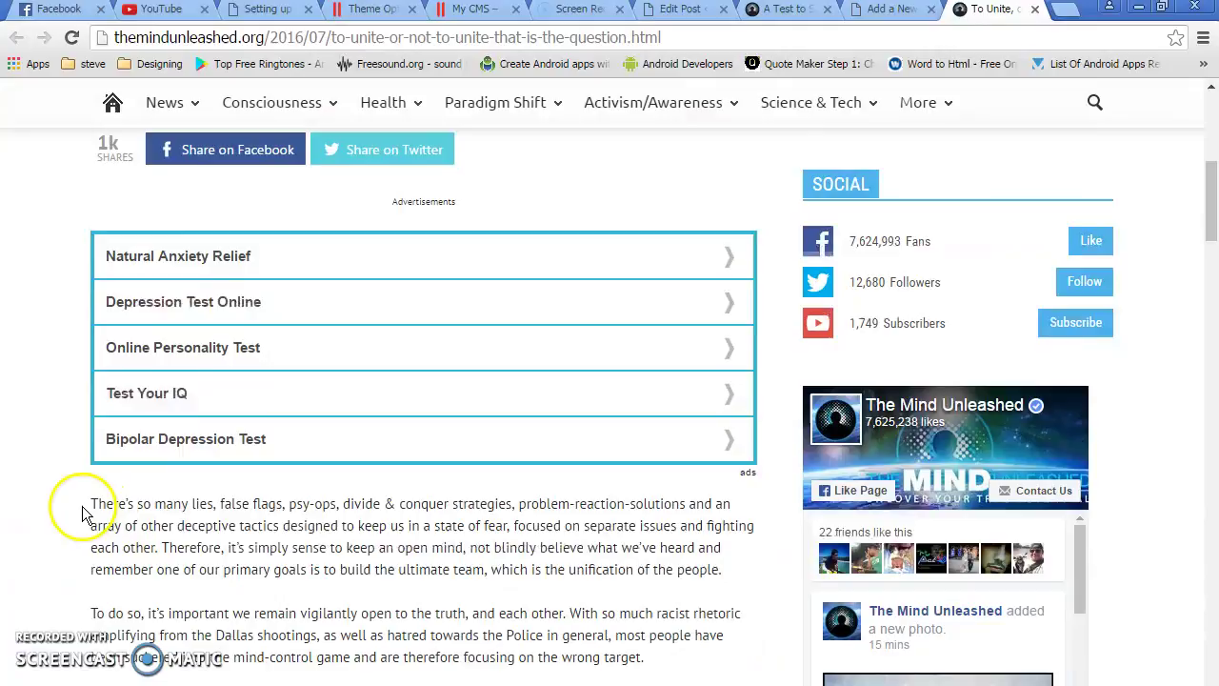
pyautogui.scroll(-3, 82, 514)
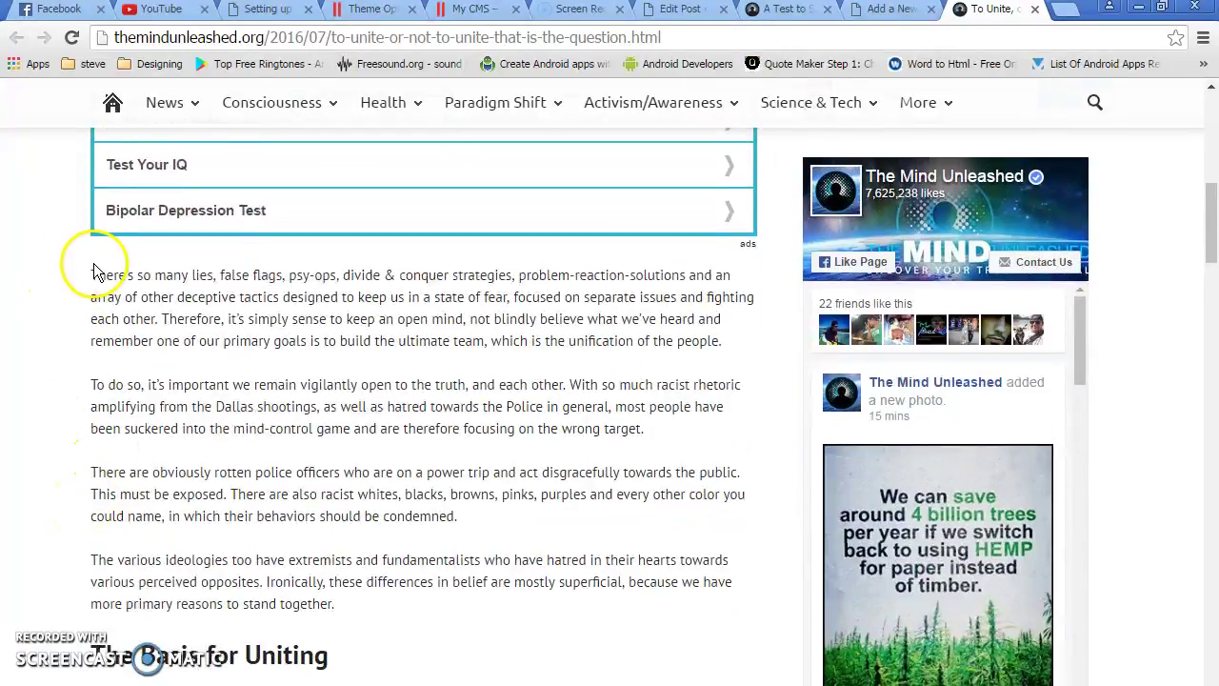
pyautogui.moveTo(92, 273); pyautogui.dragTo(239, 340)
pyautogui.scroll(-15, 400, 536)
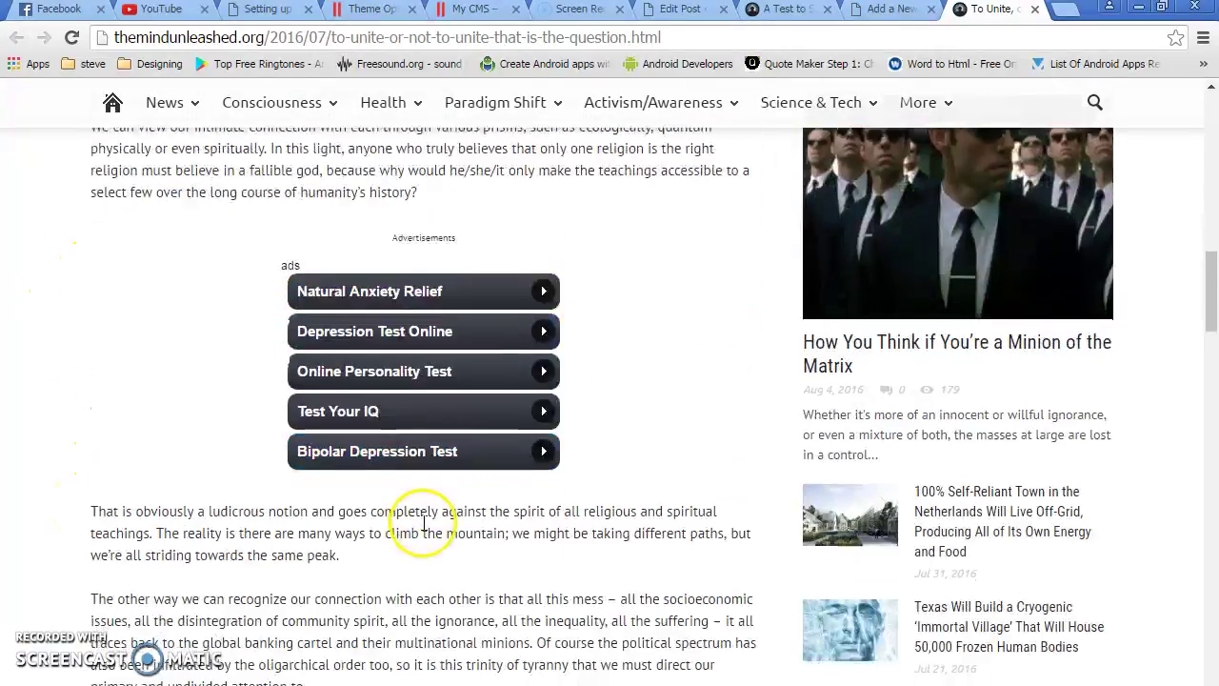
pyautogui.scroll(-20, 423, 522)
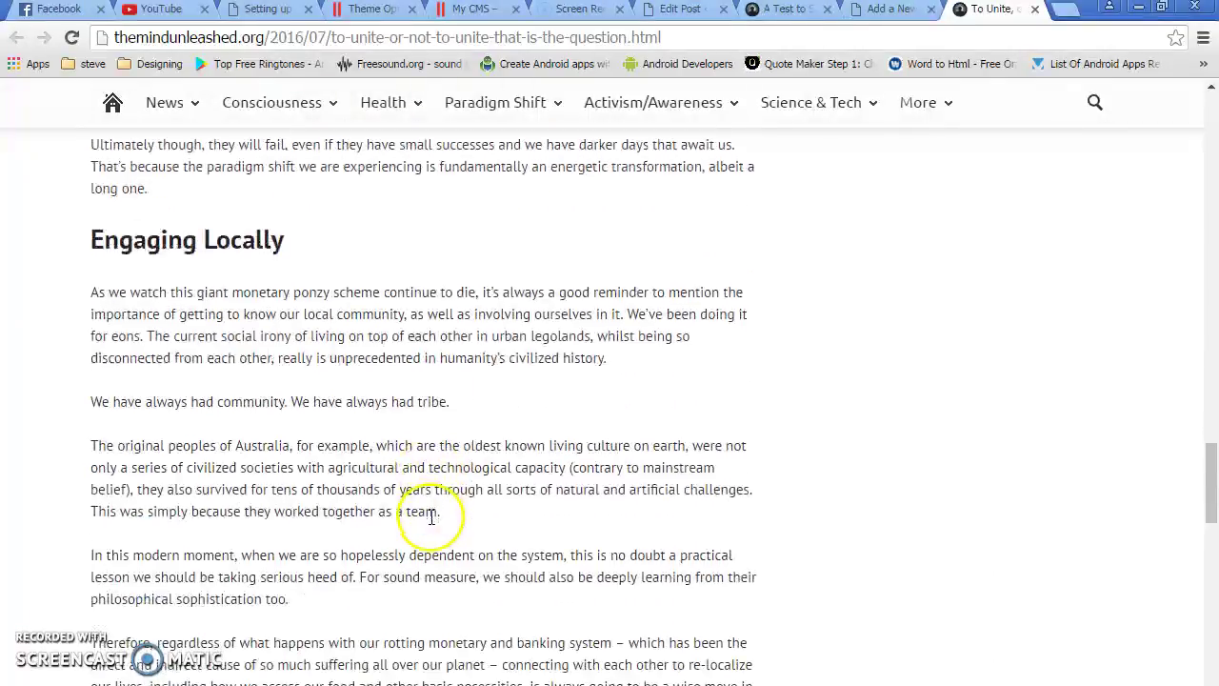
pyautogui.scroll(-6, 432, 523)
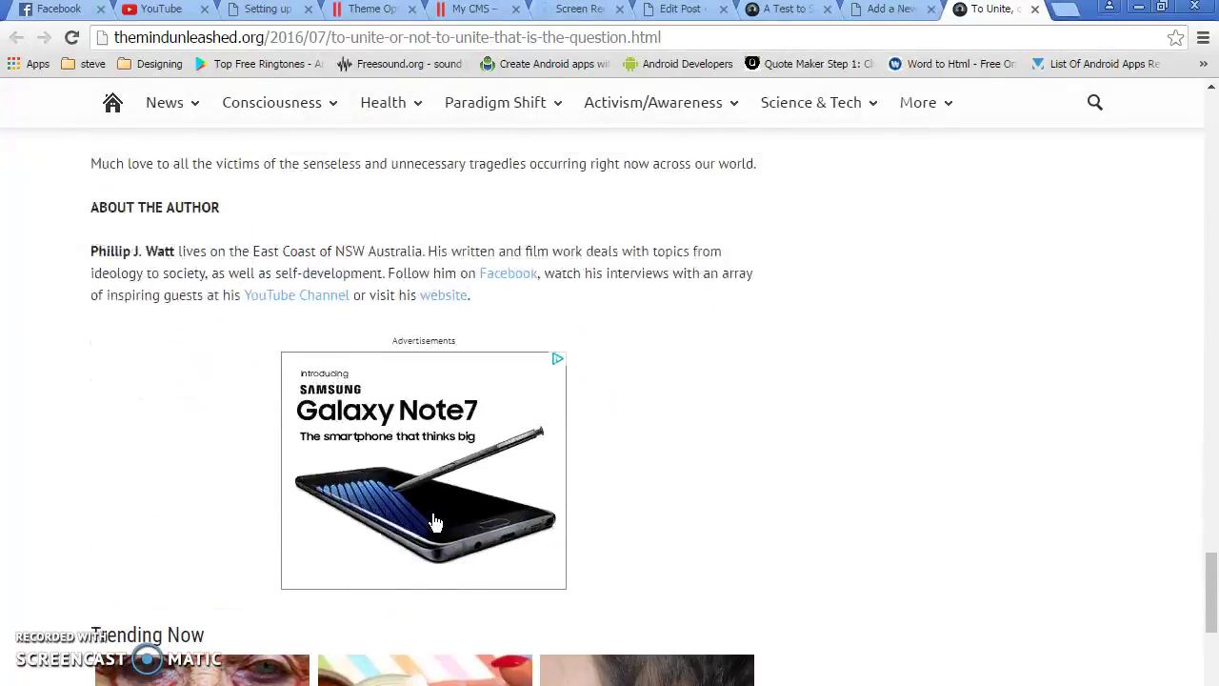
pyautogui.scroll(1, 433, 516)
pyautogui.keyDown('shift'); pyautogui.click(772, 264); pyautogui.keyUp('shift')
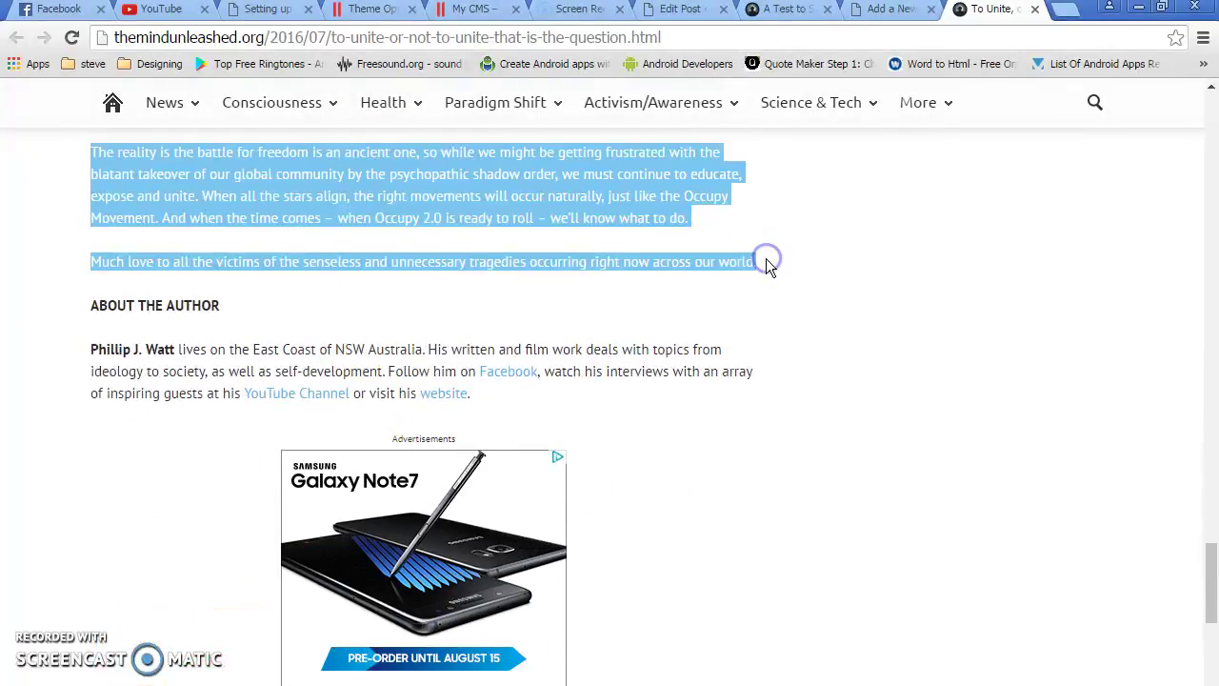
pyautogui.click(897, 11)
pyautogui.click(348, 474)
# Paste the copied To Unite article text into the post body
pyautogui.hotkey('ctrl', 'v')
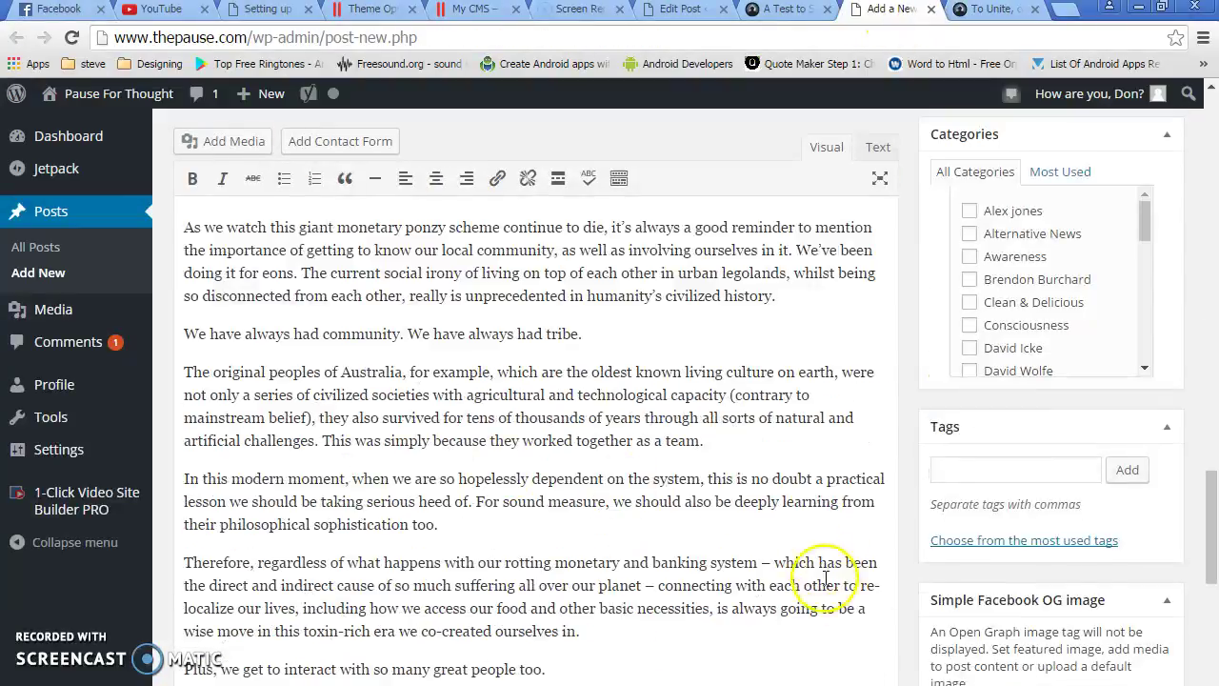
pyautogui.scroll(-14, 770, 562)
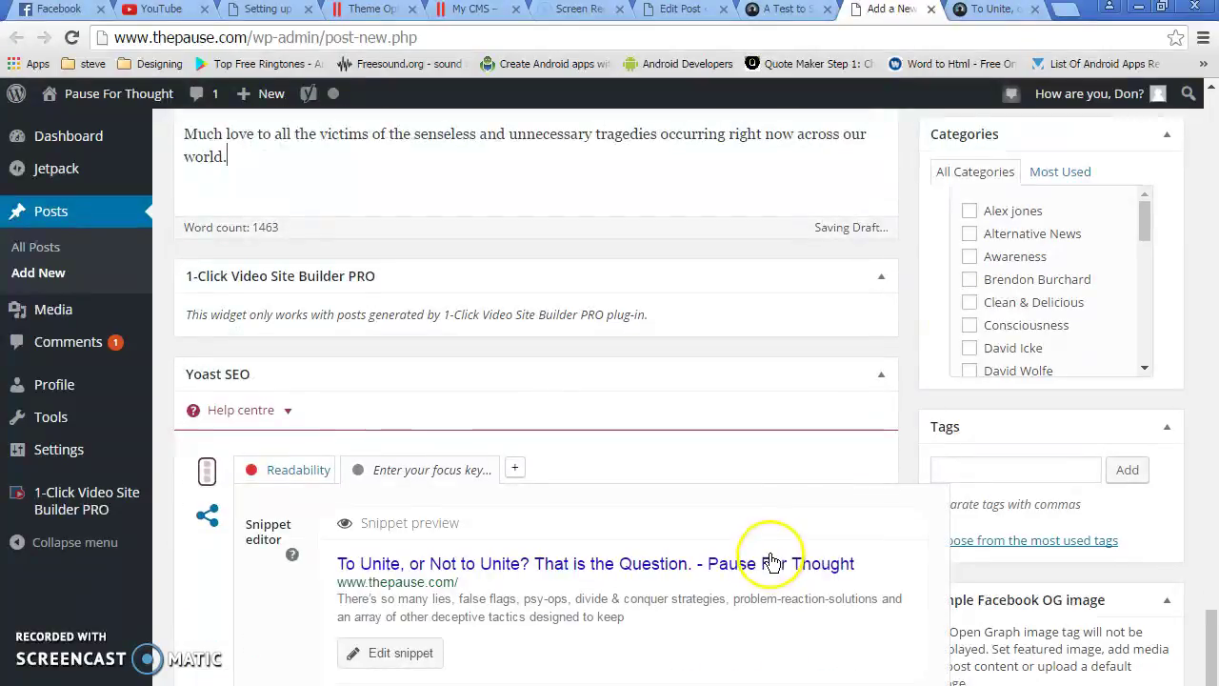
pyautogui.scroll(5, 769, 557)
pyautogui.scroll(2, 769, 546)
pyautogui.scroll(10, 724, 514)
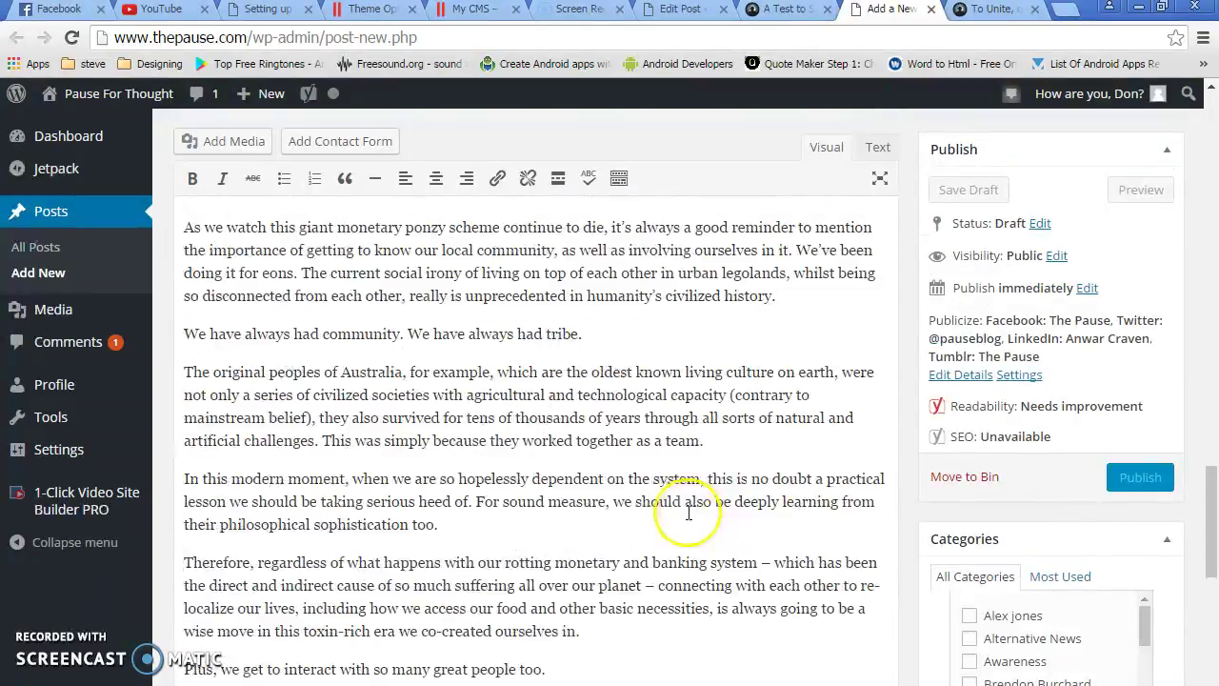
pyautogui.scroll(15, 684, 511)
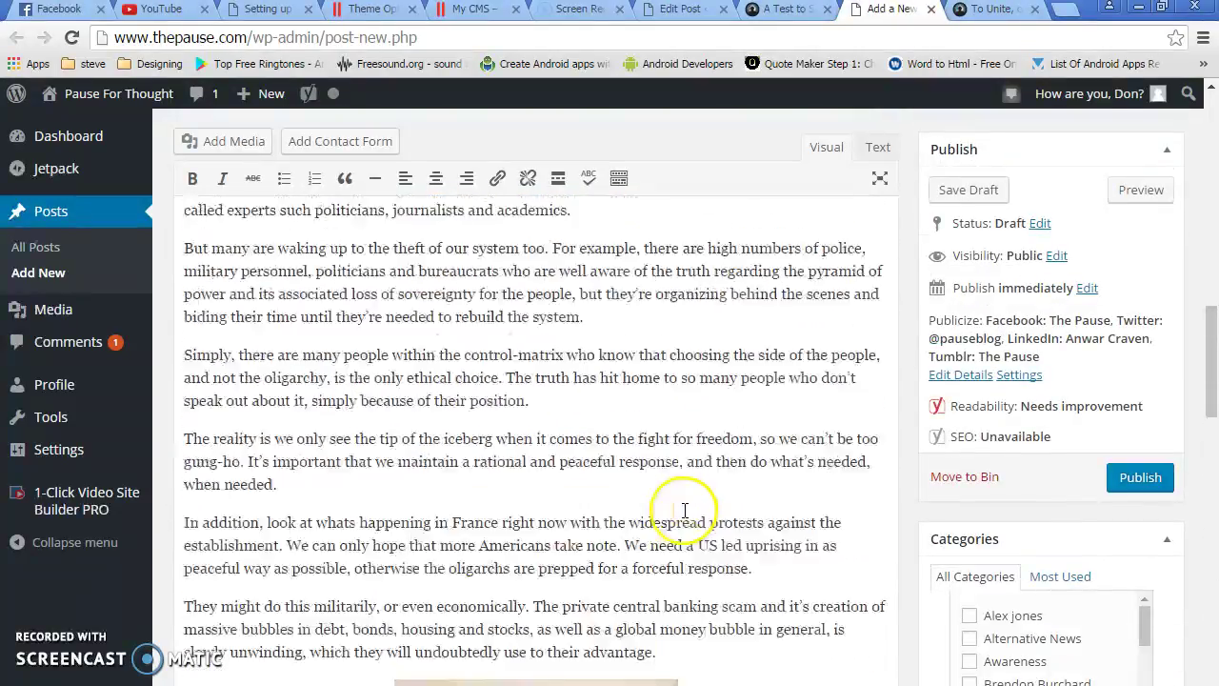
pyautogui.scroll(2, 657, 466)
# Delete the Advertisements block from the pasted article
pyautogui.click(400, 481)
pyautogui.click(509, 502)
pyautogui.press('Delete')
pyautogui.scroll(4, 512, 515)
pyautogui.scroll(2, 513, 514)
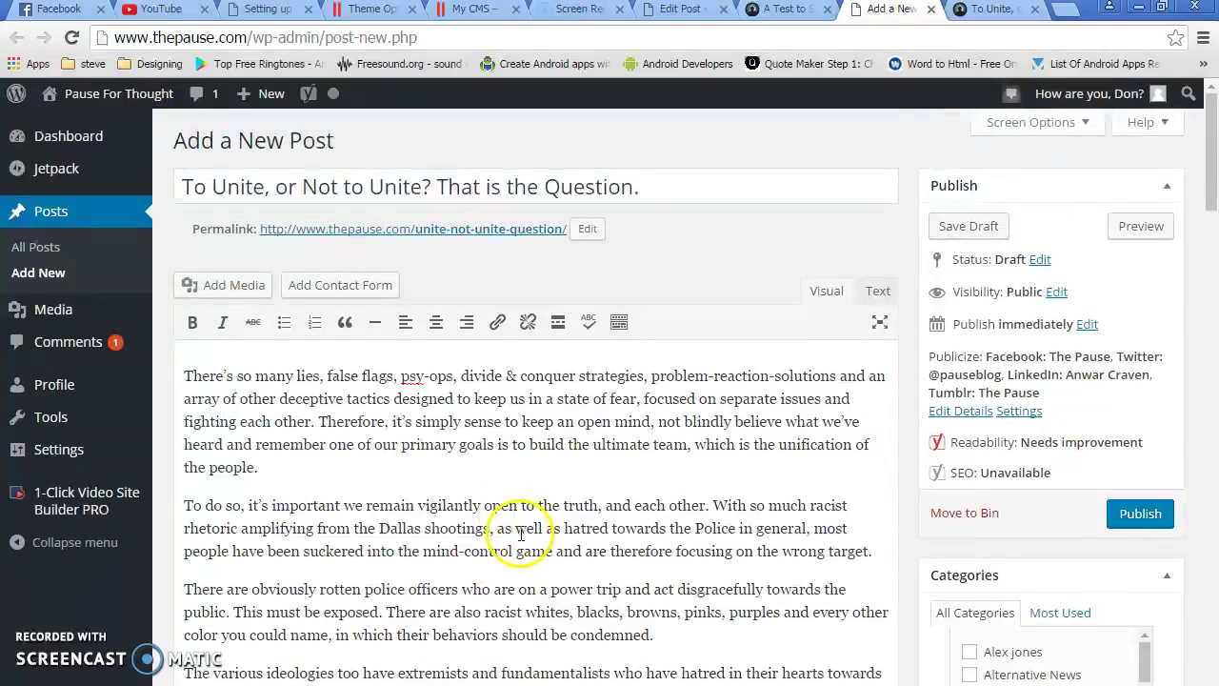
pyautogui.scroll(-15, 517, 571)
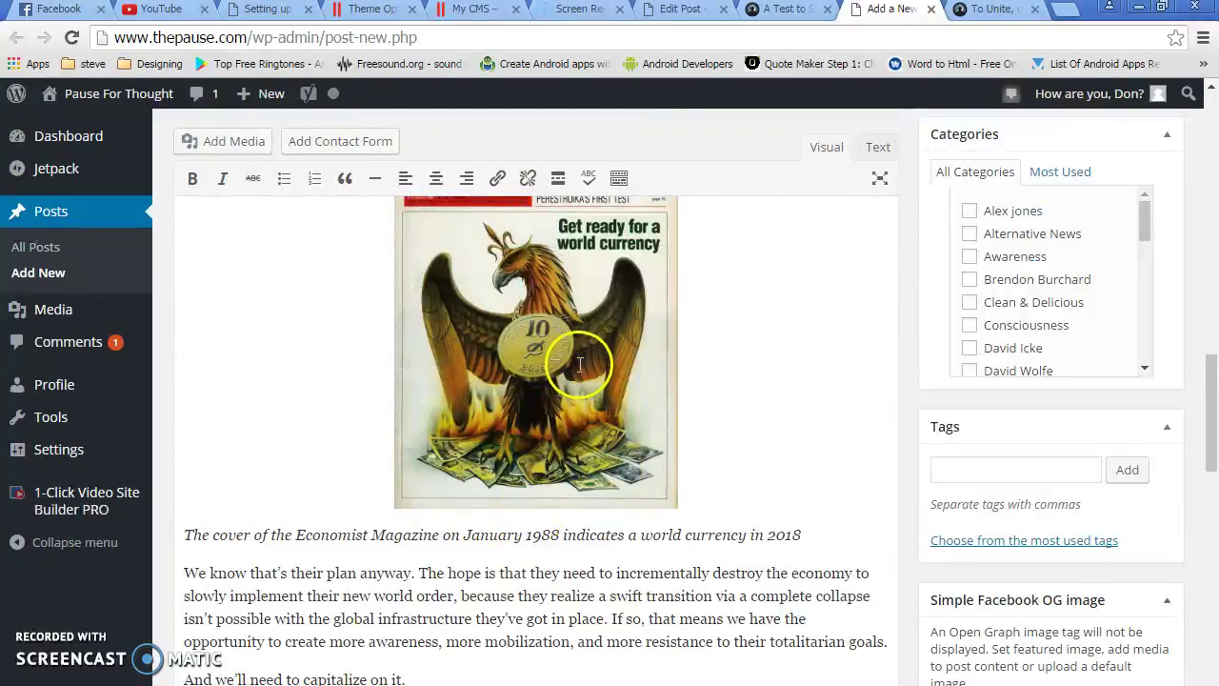
pyautogui.scroll(2, 579, 363)
pyautogui.scroll(-10, 586, 422)
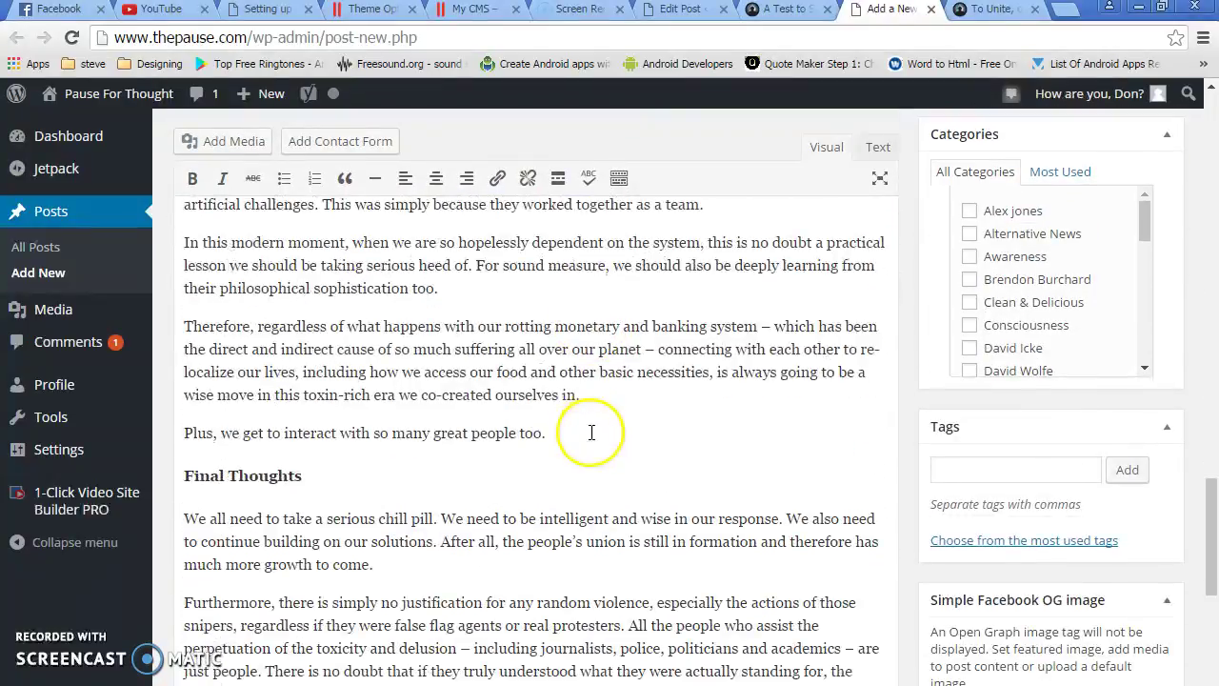
pyautogui.scroll(-9, 590, 434)
pyautogui.scroll(3, 457, 362)
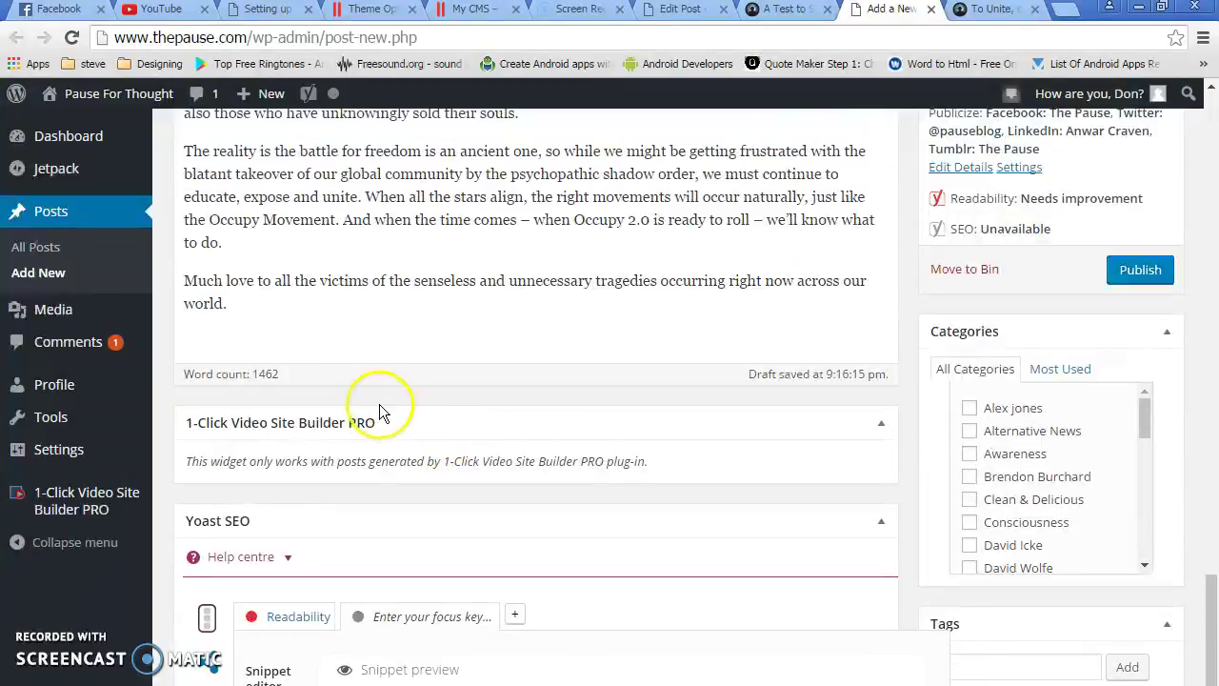
# Add a 'Source :' line with the To Unite article's URL and select it for linking
pyautogui.click(343, 334)
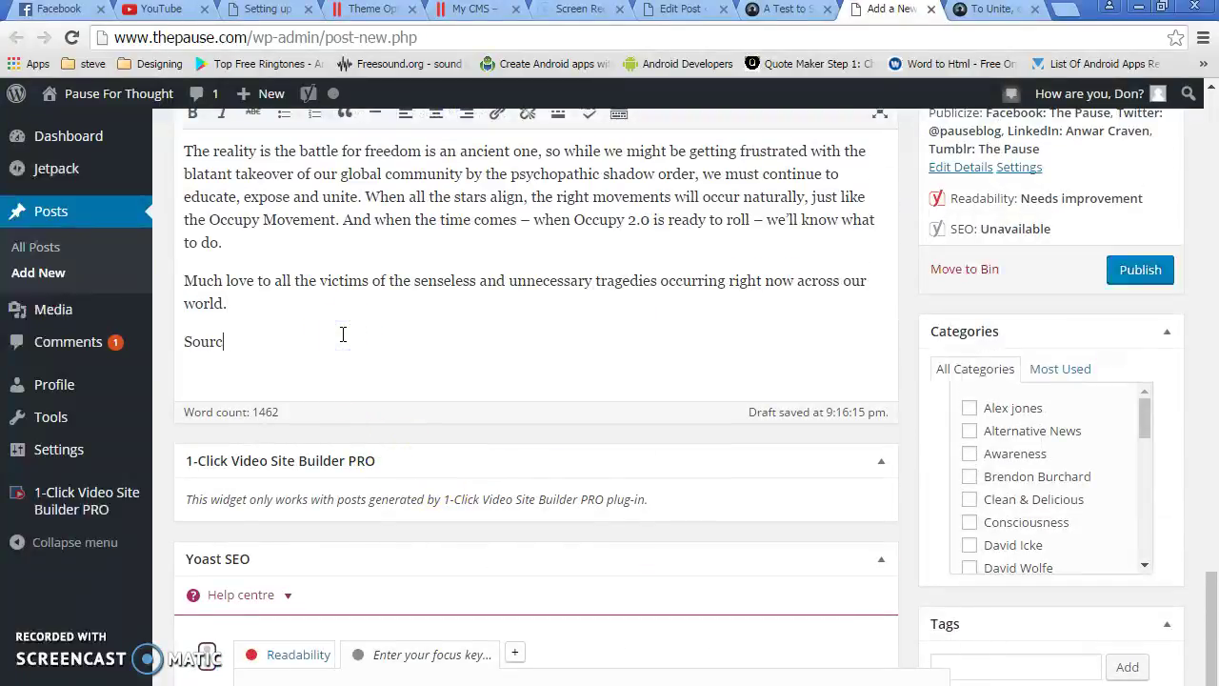
pyautogui.click(995, 10)
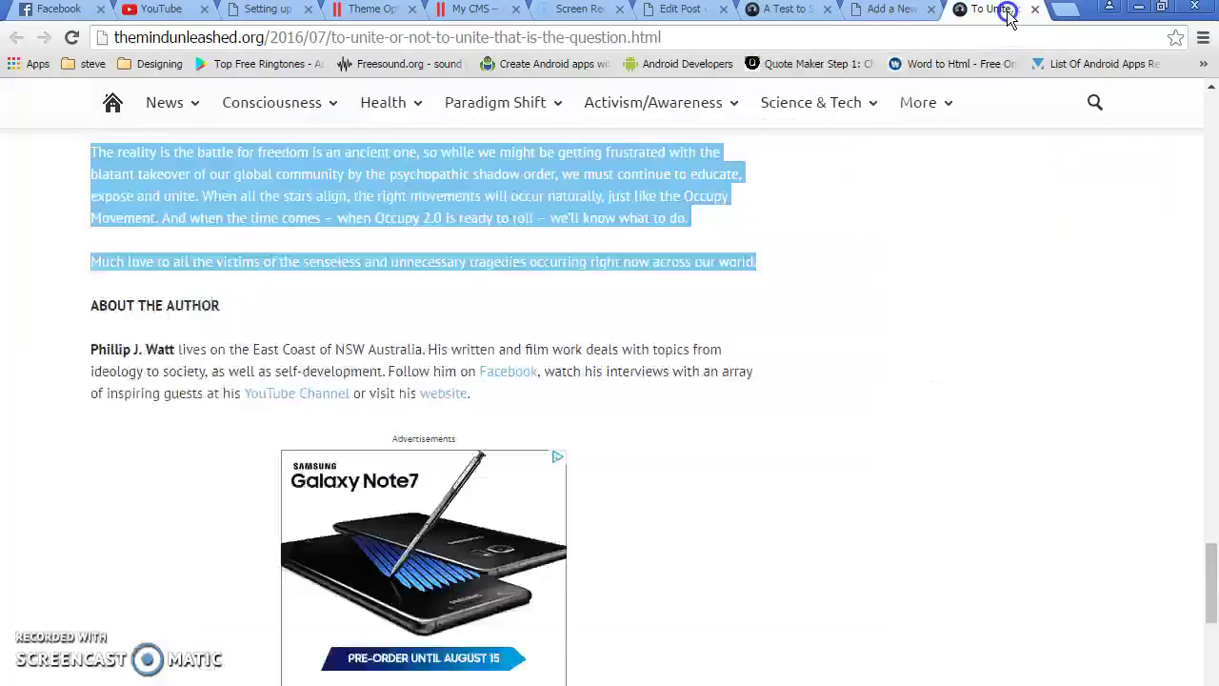
pyautogui.click(802, 38)
pyautogui.hotkey('ctrl', 'c')
pyautogui.click(884, 9)
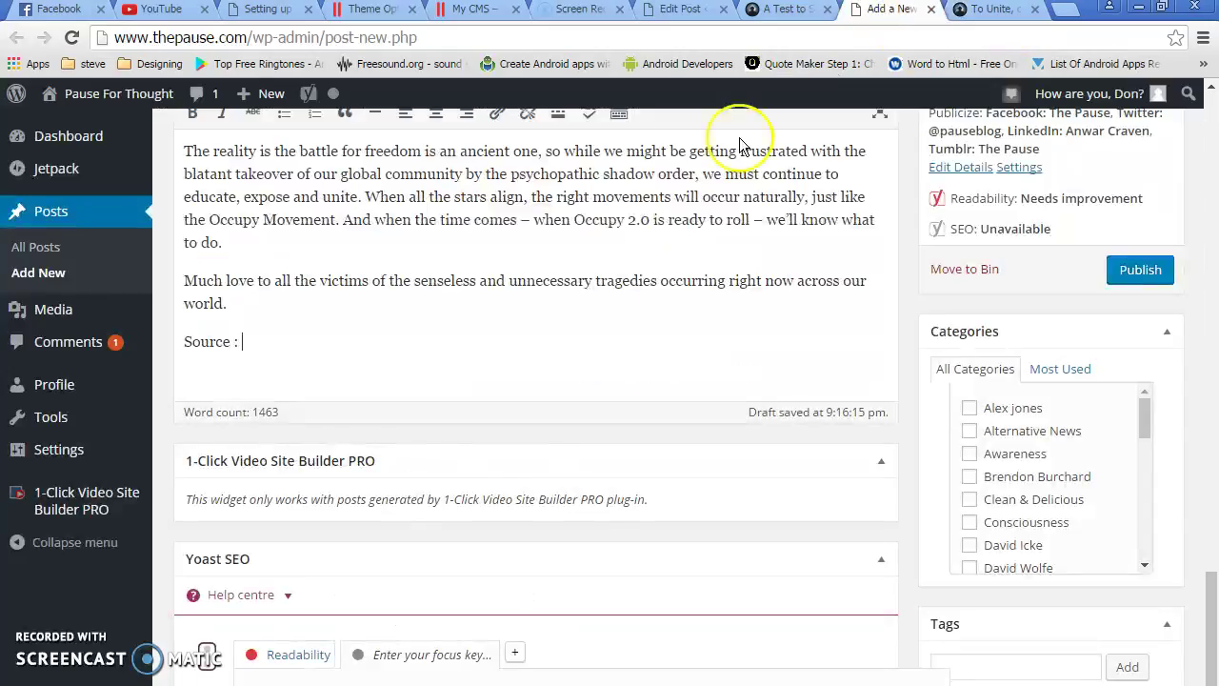
pyautogui.hotkey('ctrl', 'v')
pyautogui.moveTo(854, 341); pyautogui.dragTo(248, 331)
pyautogui.scroll(1, 489, 218)
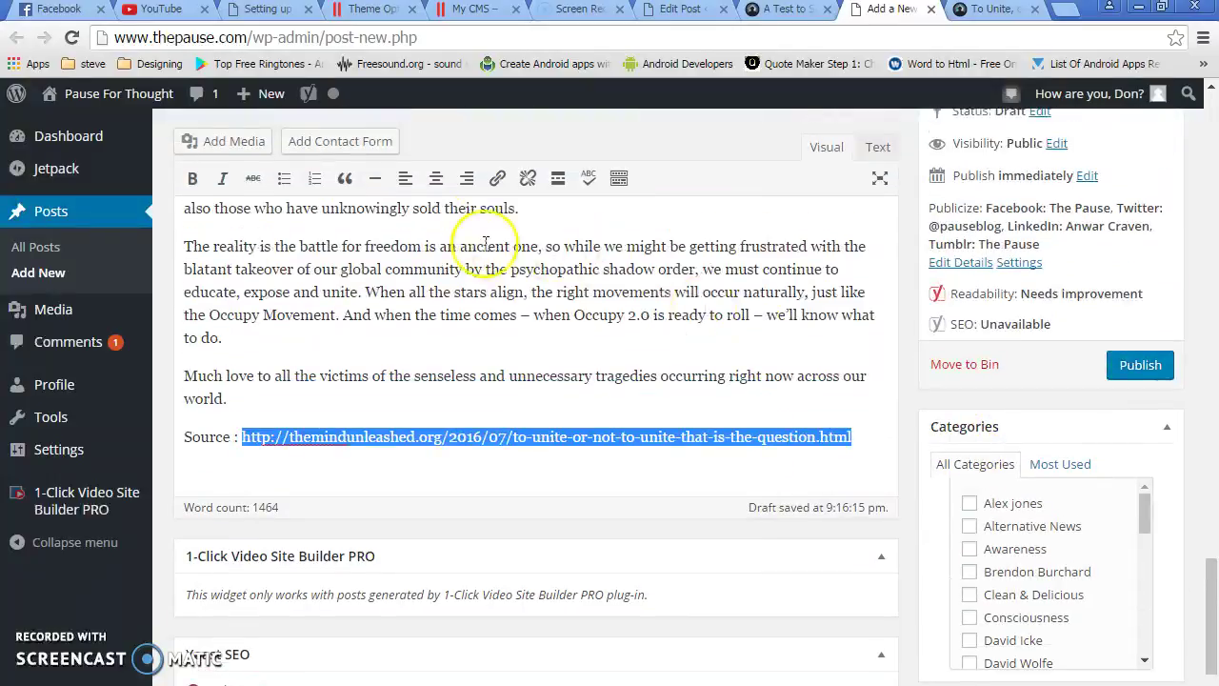
pyautogui.click(497, 178)
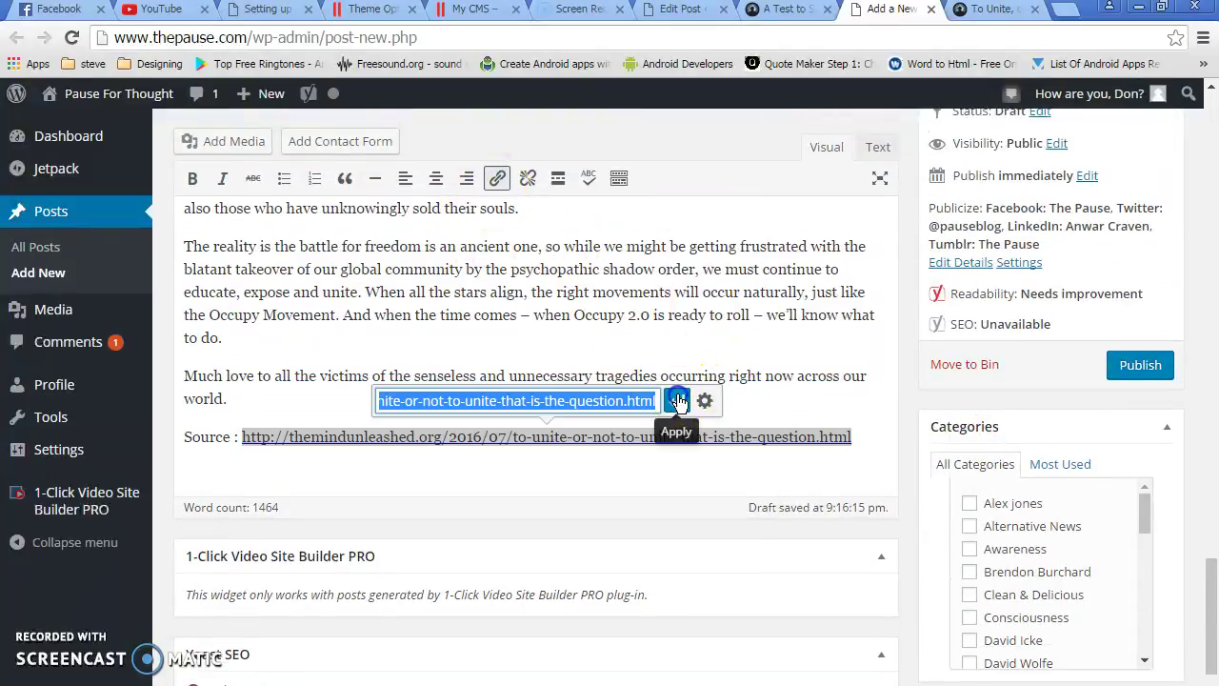